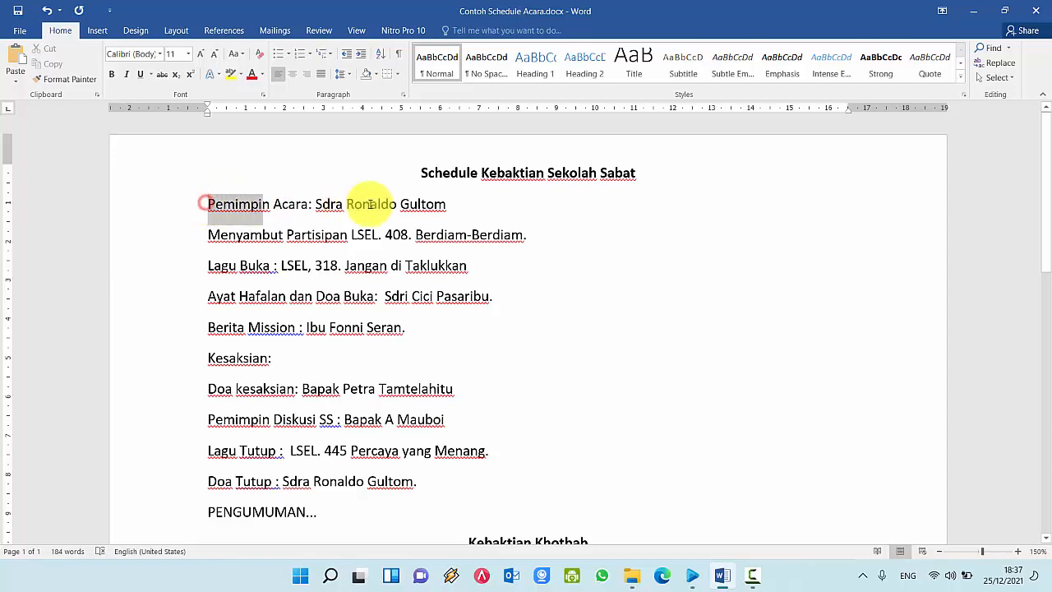
# Step: Clear the selection in the Word schedule and bring EasyWorship to the front
pyautogui.click(658, 257)
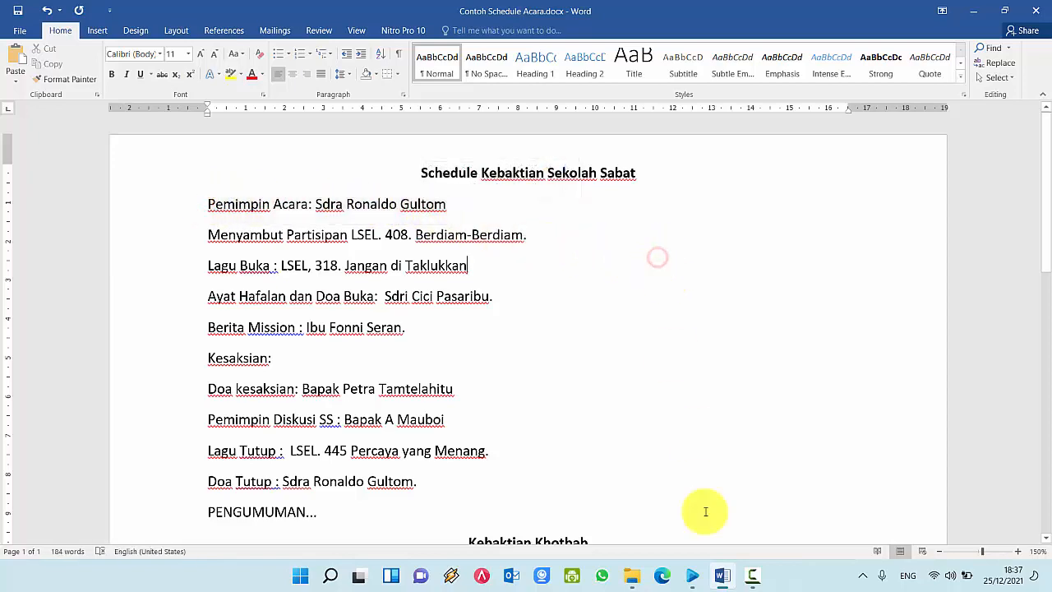
pyautogui.click(692, 575)
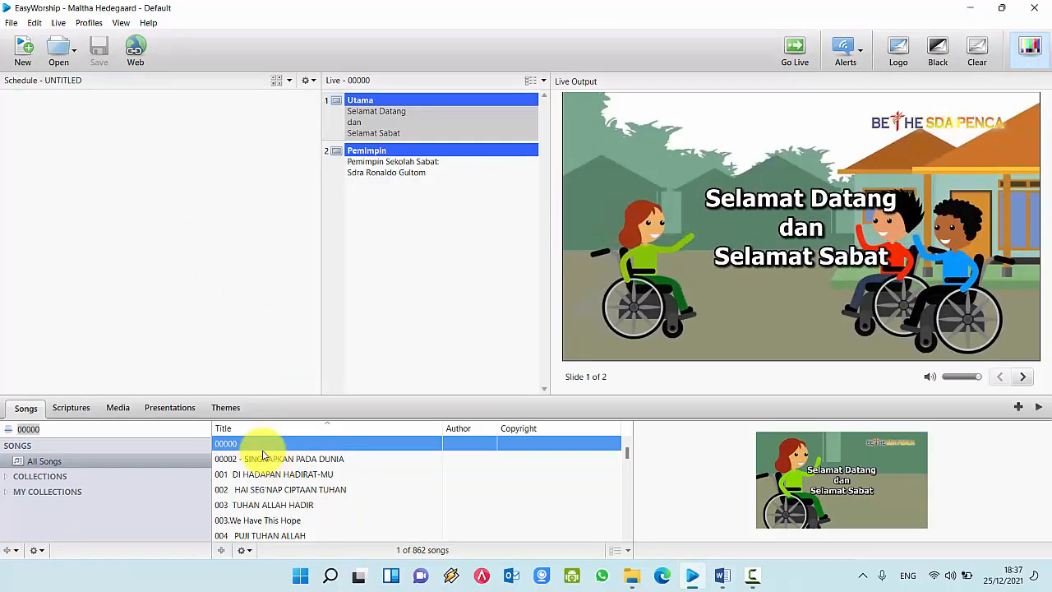
# Step: Put welcome song 00000 into the schedule and bring up that song's library options
pyautogui.click(237, 444)
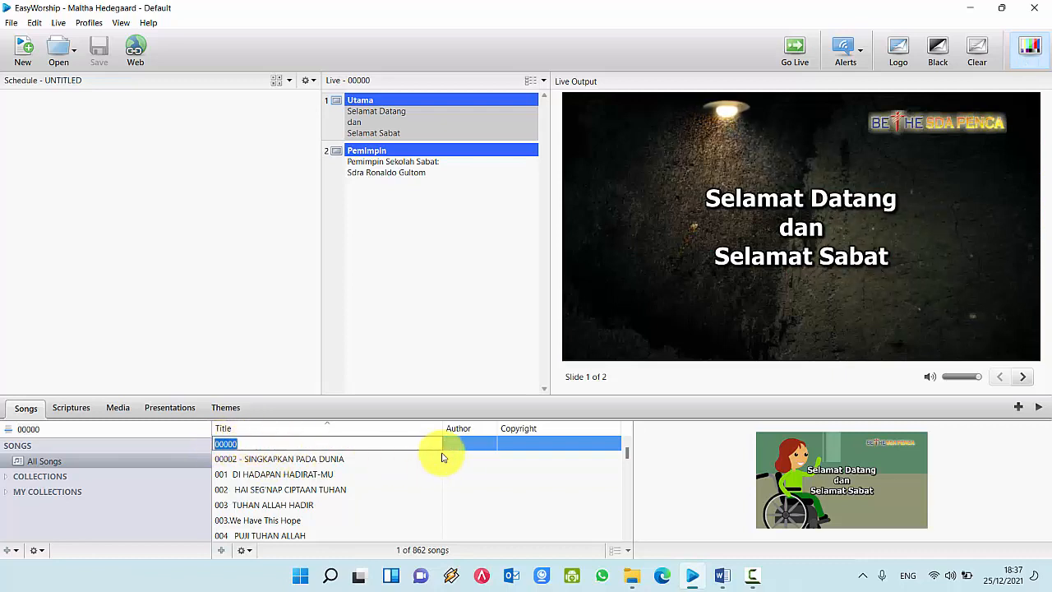
pyautogui.click(469, 448)
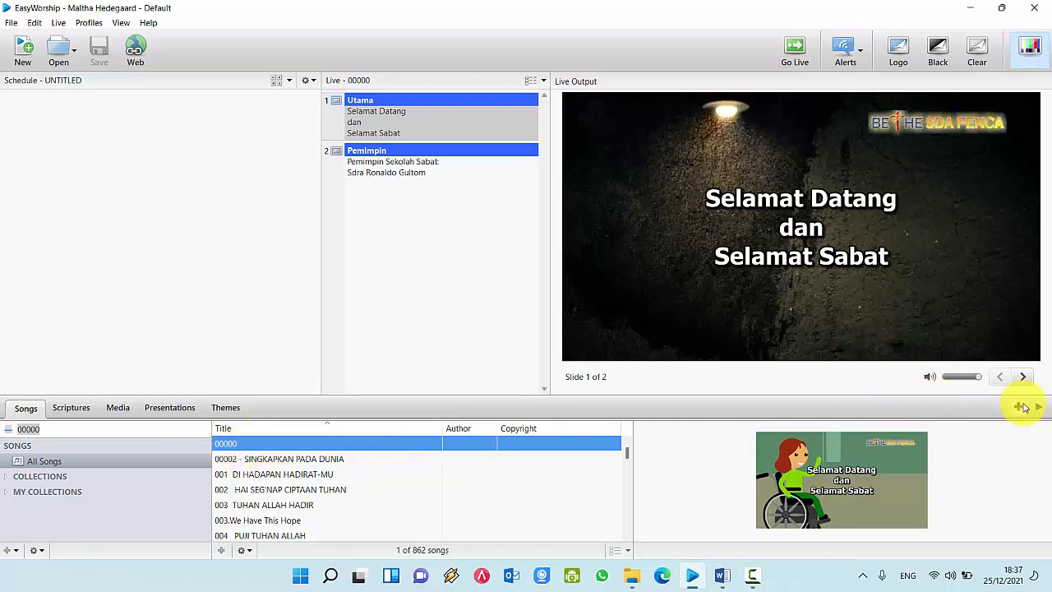
pyautogui.click(1019, 407)
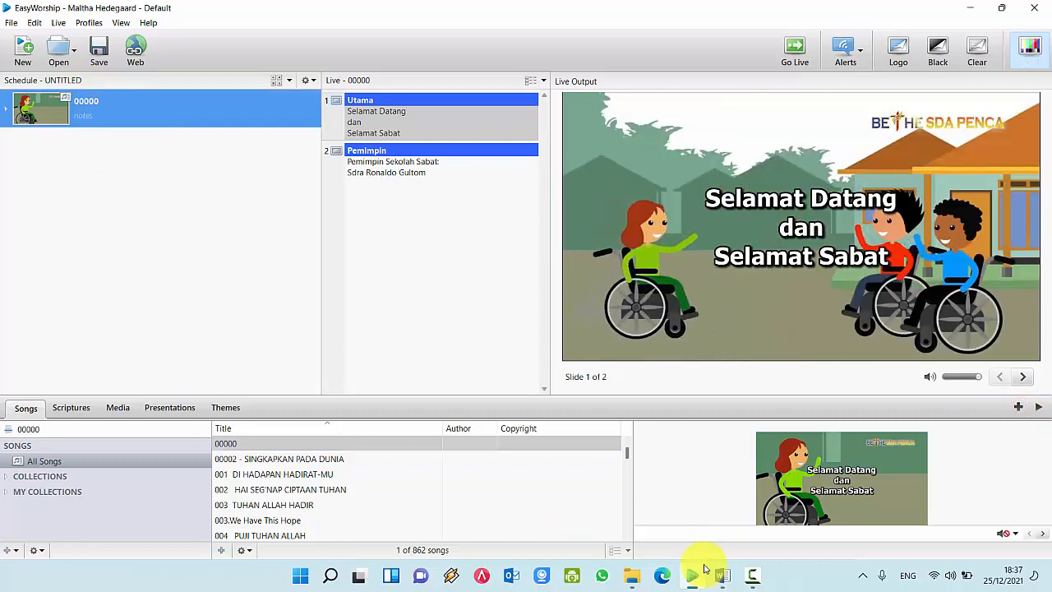
pyautogui.rightClick(151, 114)
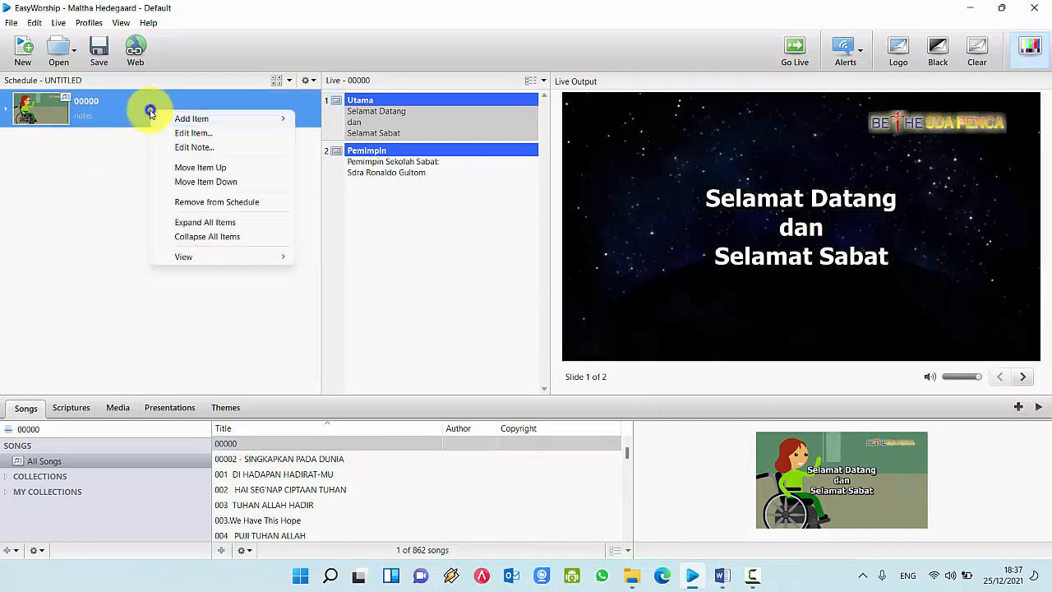
pyautogui.rightClick(257, 443)
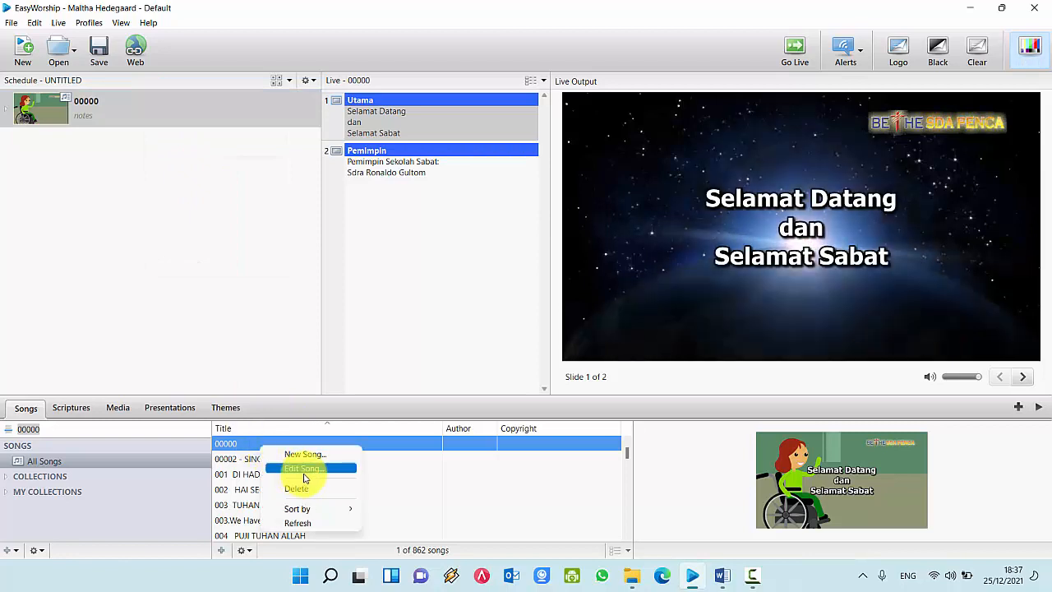
pyautogui.click(301, 468)
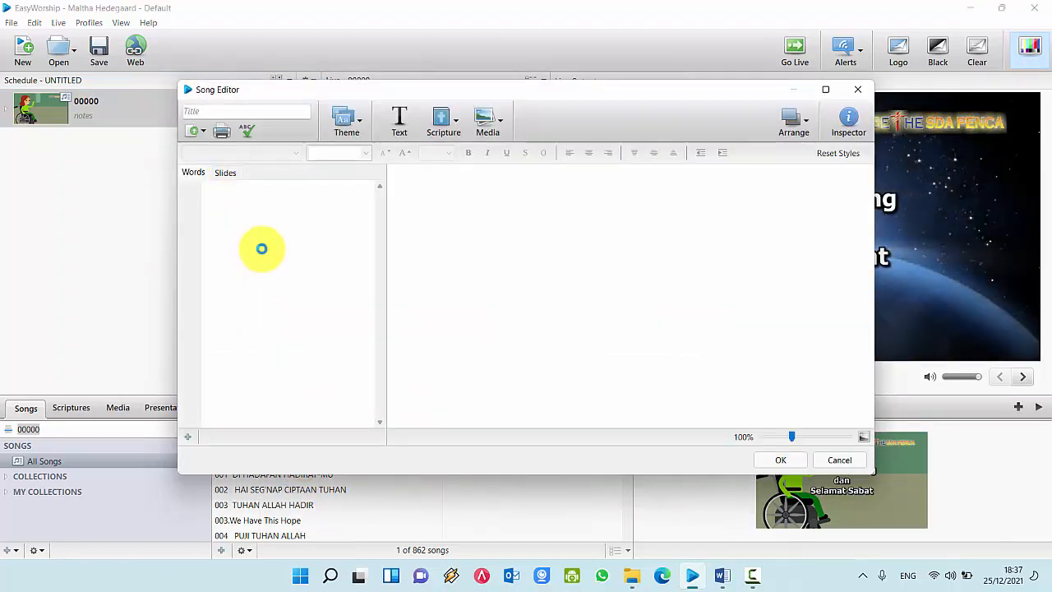
pyautogui.click(241, 241)
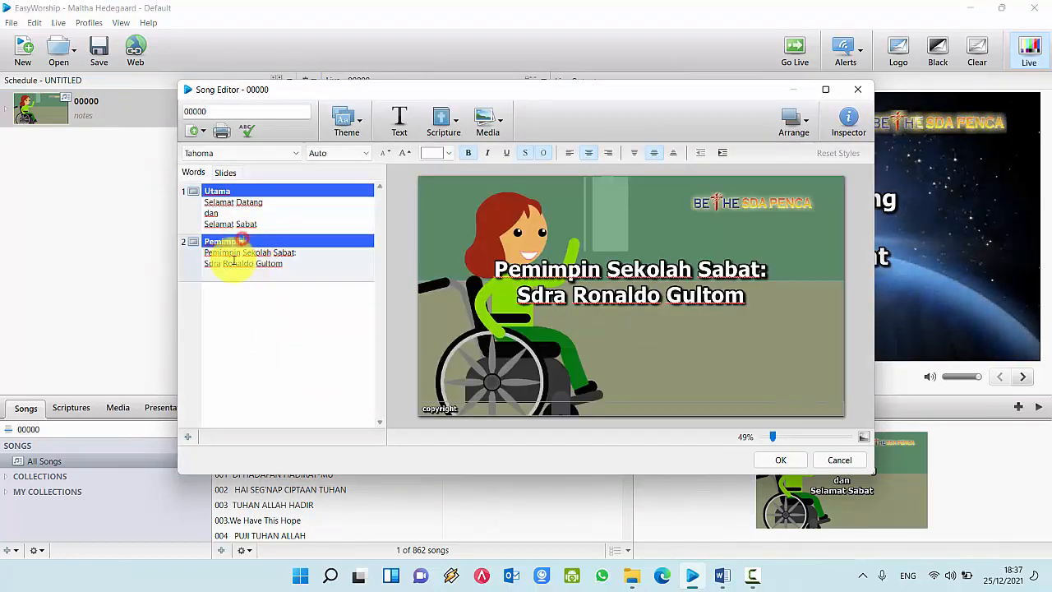
pyautogui.moveTo(206, 256); pyautogui.dragTo(279, 260)
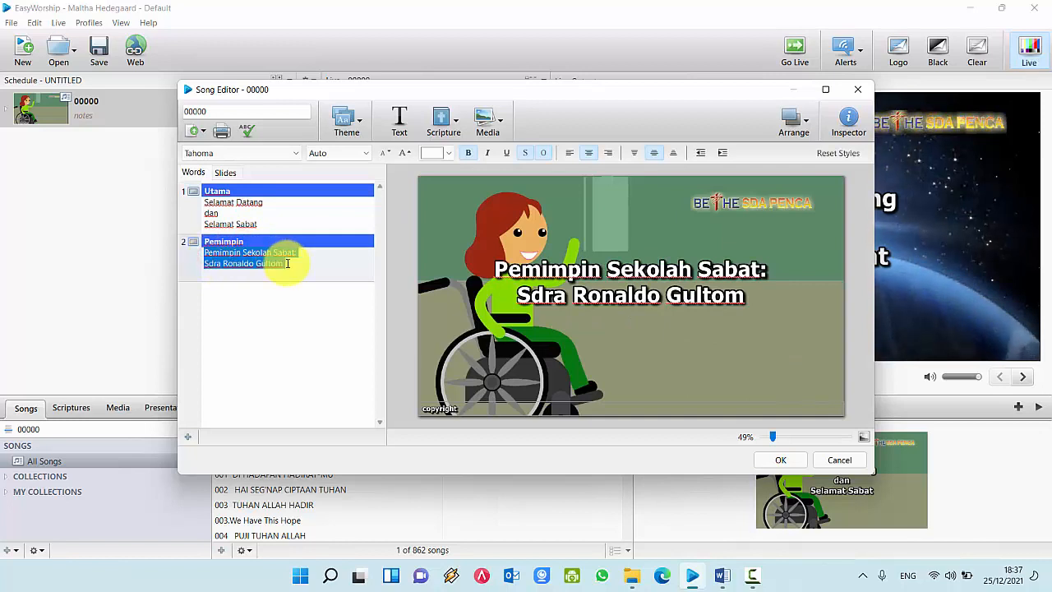
pyautogui.moveTo(266, 224); pyautogui.dragTo(199, 204)
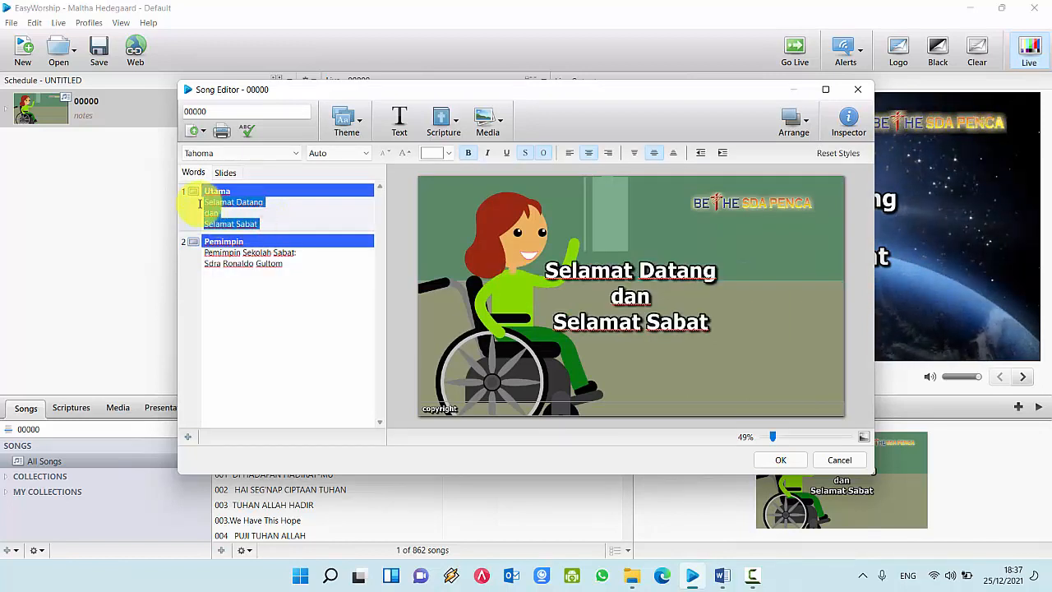
pyautogui.click(231, 210)
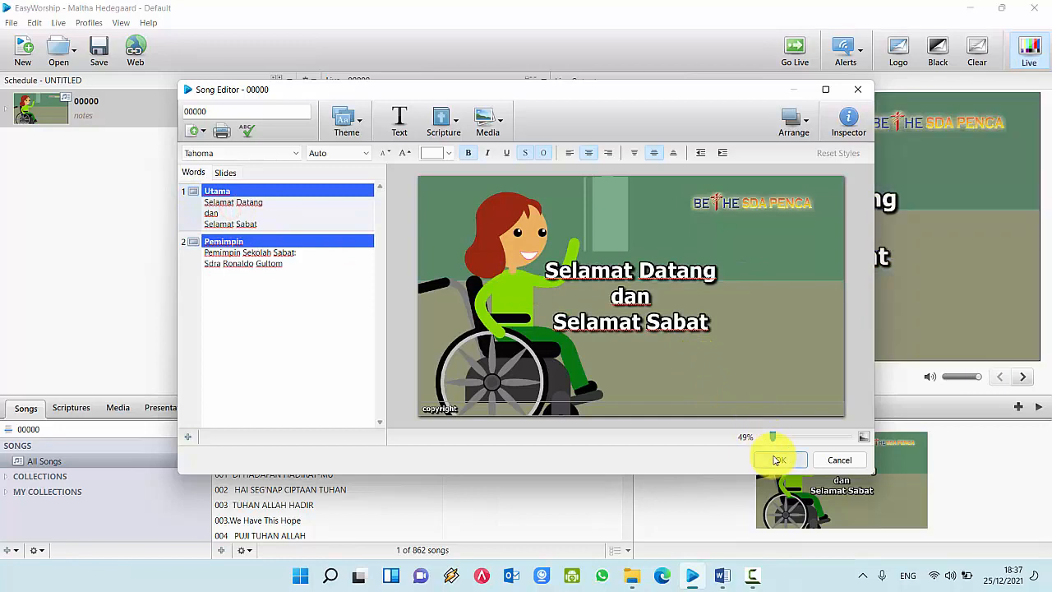
pyautogui.click(778, 459)
# Step: In Word, mark the 'Menyambut Partisipan LSEL. 408' line and its song number
pyautogui.click(722, 578)
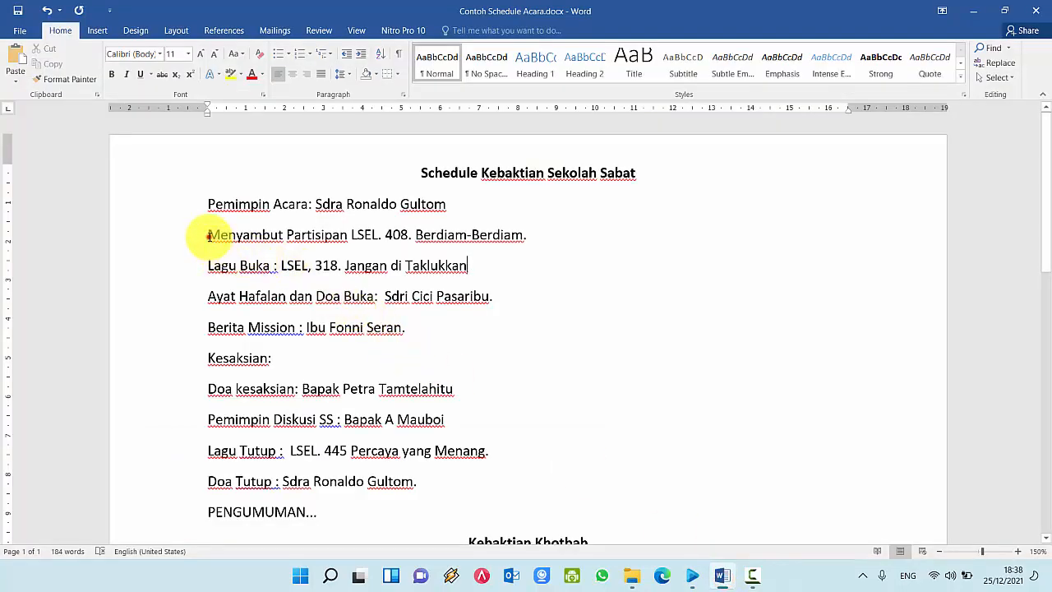
pyautogui.moveTo(210, 236); pyautogui.dragTo(509, 236)
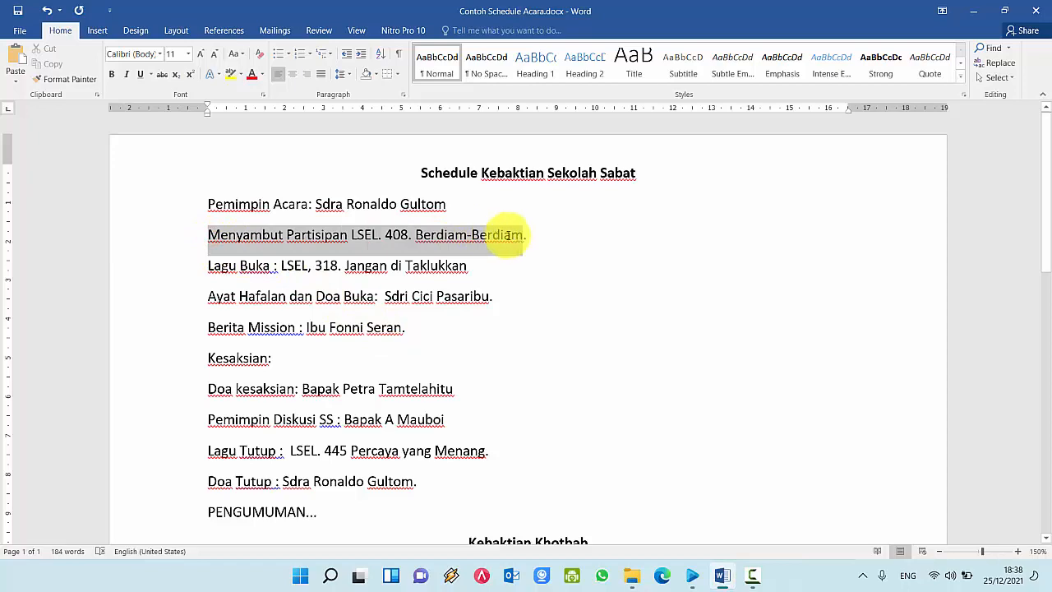
pyautogui.click(313, 235)
pyautogui.moveTo(199, 235); pyautogui.dragTo(403, 235)
pyautogui.click(467, 238)
# Step: Search the Songs library for 408 and add BERDIAM, BERDIAM to the schedule
pyautogui.click(975, 11)
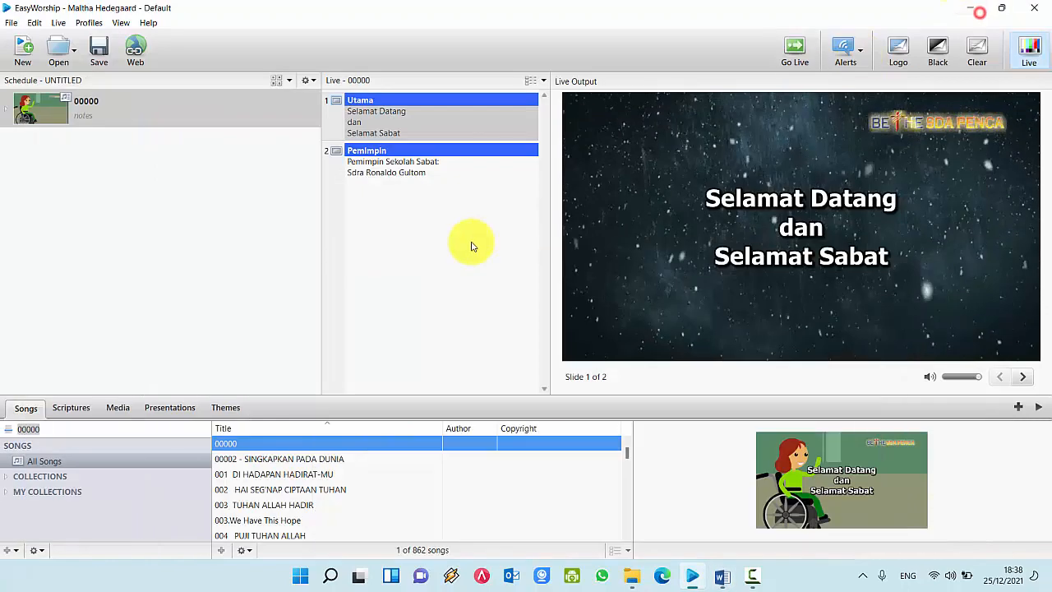
pyautogui.moveTo(78, 427); pyautogui.dragTo(18, 427)
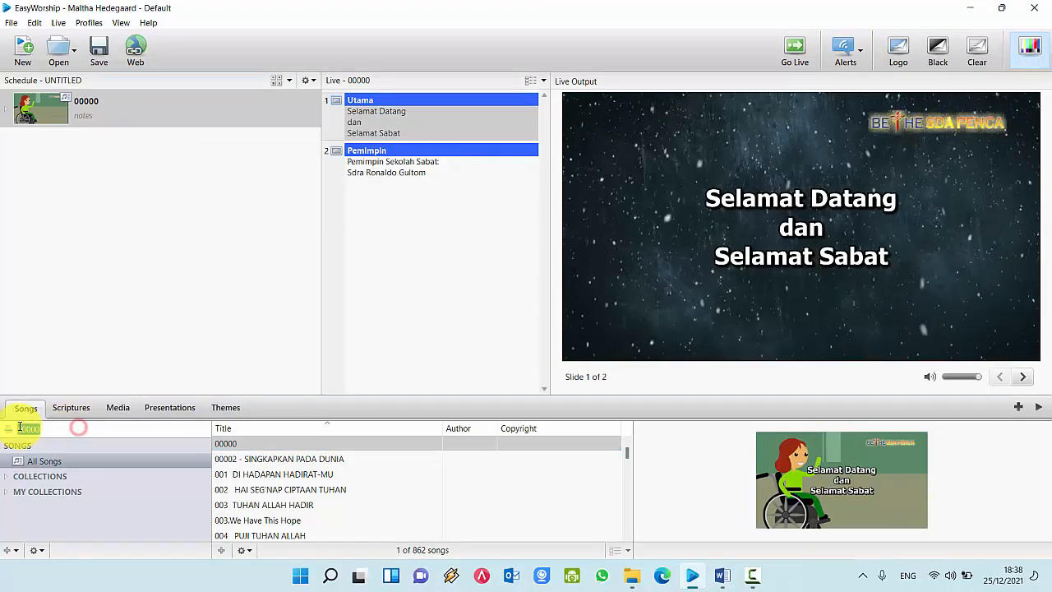
pyautogui.write('408 BERDIAM, BERDIAM')
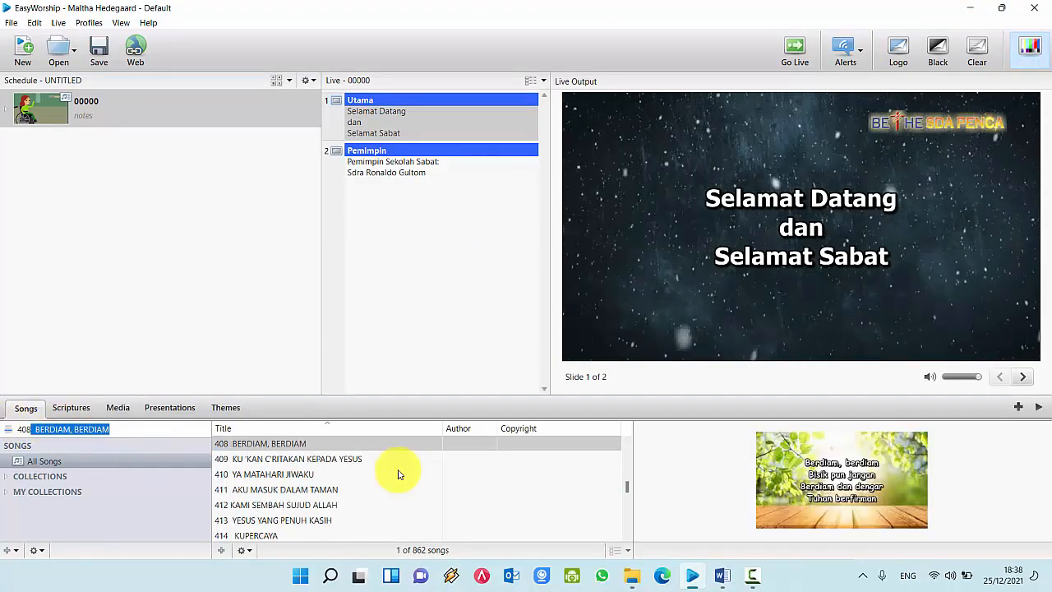
pyautogui.click(311, 445)
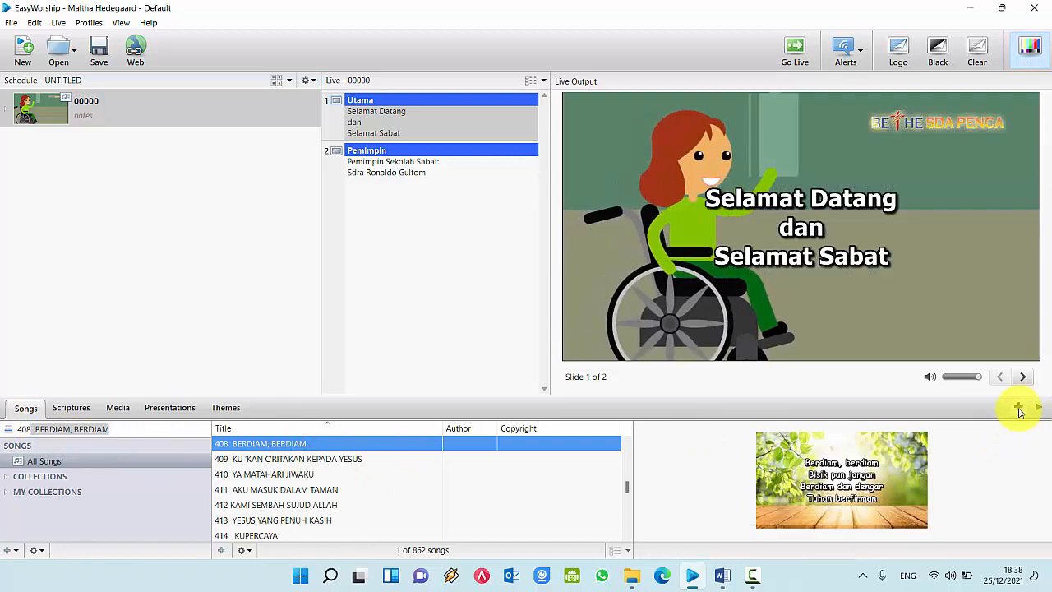
pyautogui.click(1018, 408)
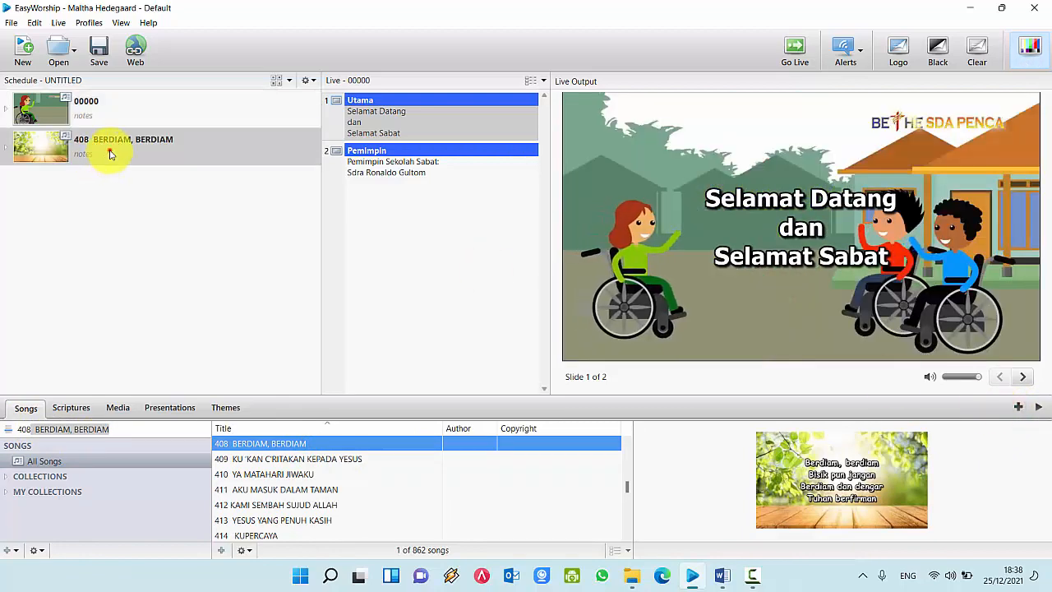
pyautogui.click(111, 152)
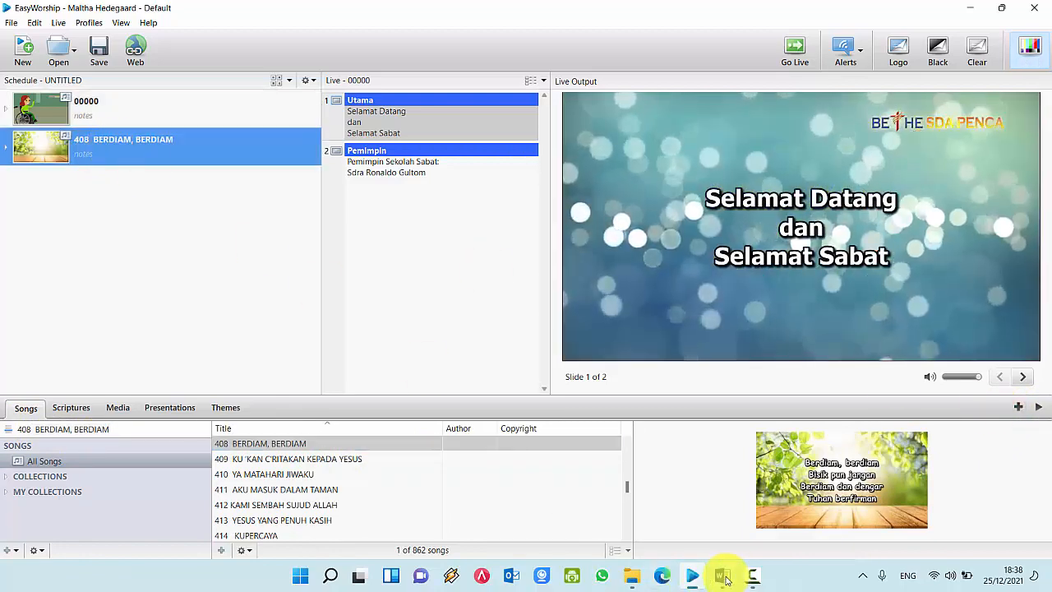
# Step: In Word, mark the opening song line LSEL 318, then return to EasyWorship
pyautogui.click(723, 576)
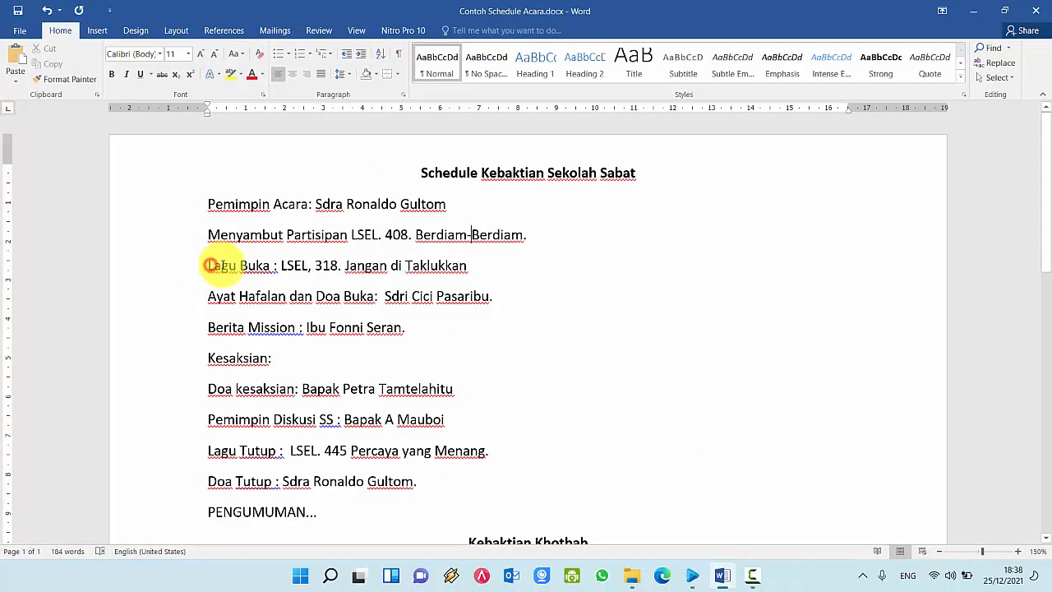
pyautogui.moveTo(208, 265); pyautogui.dragTo(448, 271)
pyautogui.click(592, 292)
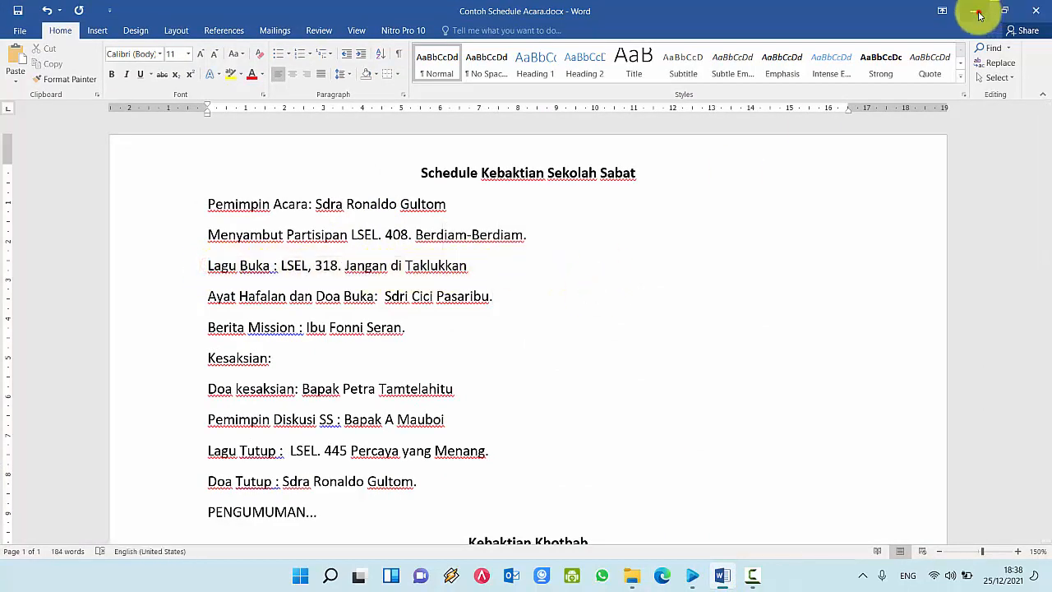
pyautogui.click(979, 10)
# Step: Search the Songs library for 318 and add JANGAN DITAKLUKKAN to the schedule
pyautogui.click(100, 428)
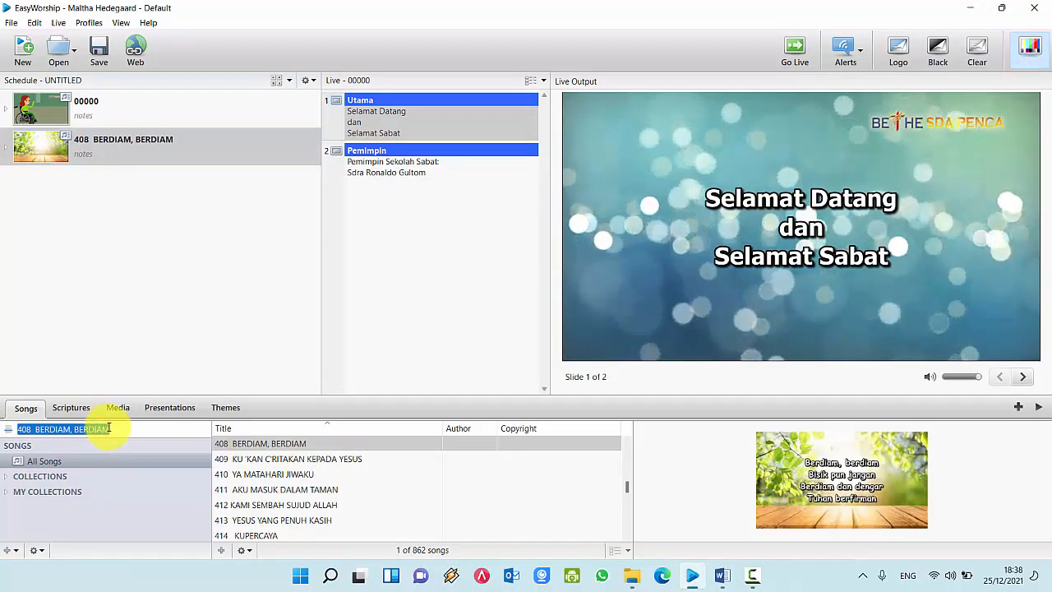
pyautogui.write('318 JANGAN DITAKLUKKAN')
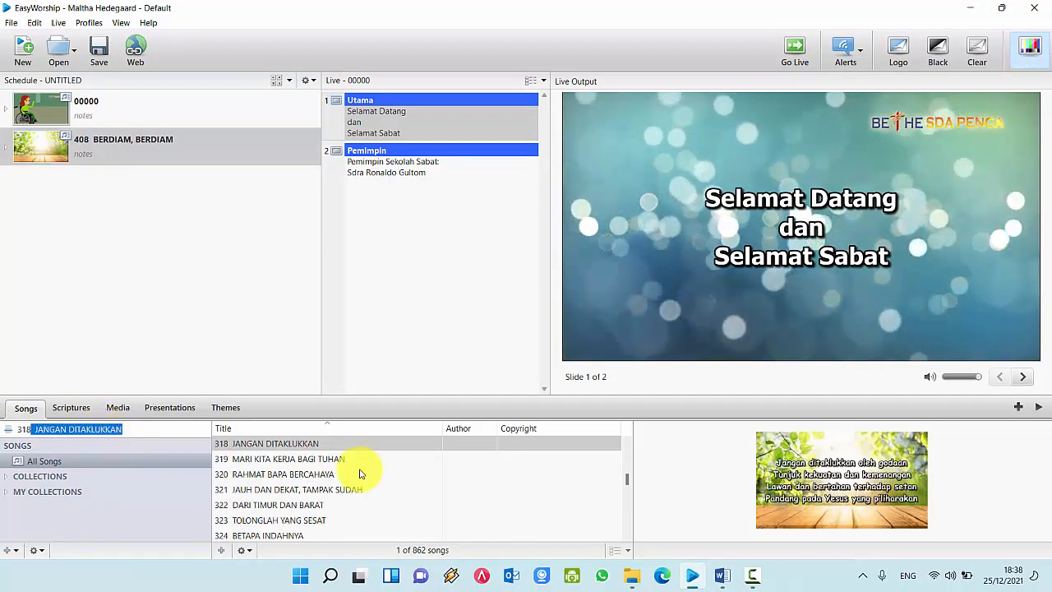
pyautogui.click(333, 443)
pyautogui.click(1018, 407)
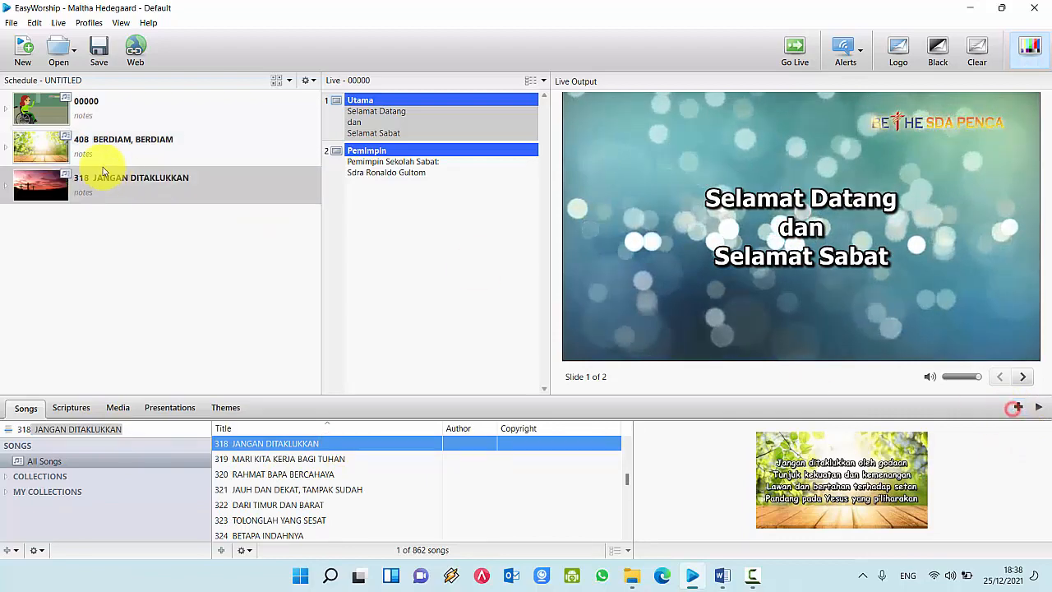
# Step: Check the 318, 408 and 00000 schedule items, then go back to Word
pyautogui.click(80, 183)
pyautogui.click(106, 139)
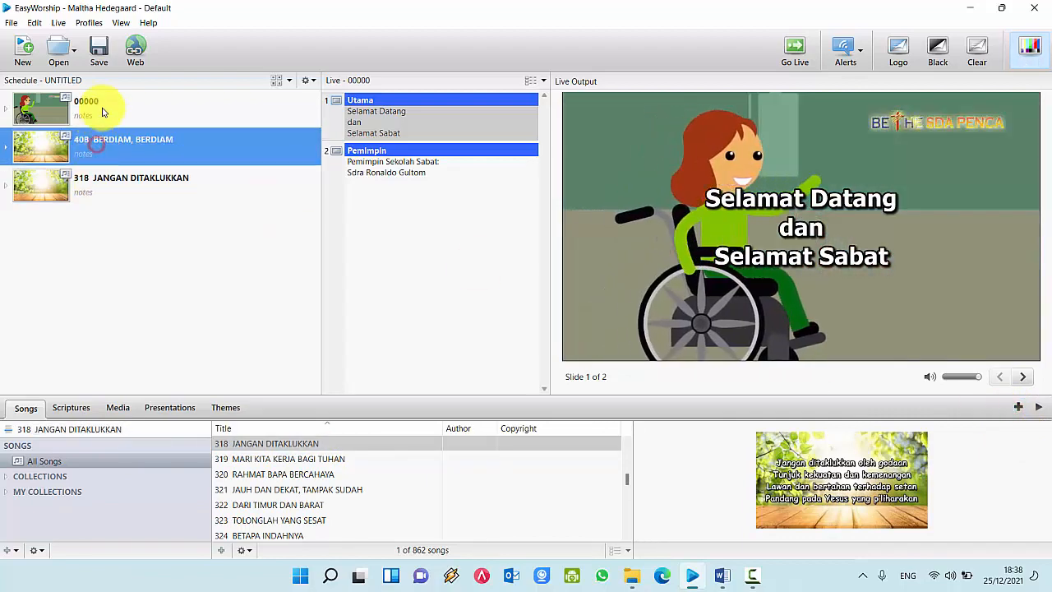
pyautogui.click(106, 105)
pyautogui.click(114, 191)
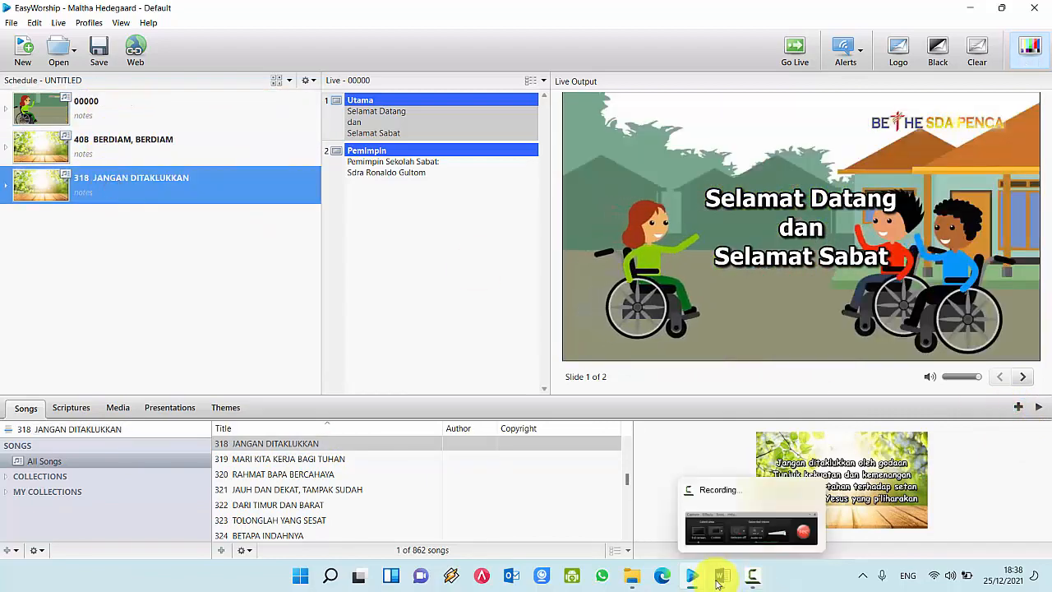
pyautogui.click(722, 575)
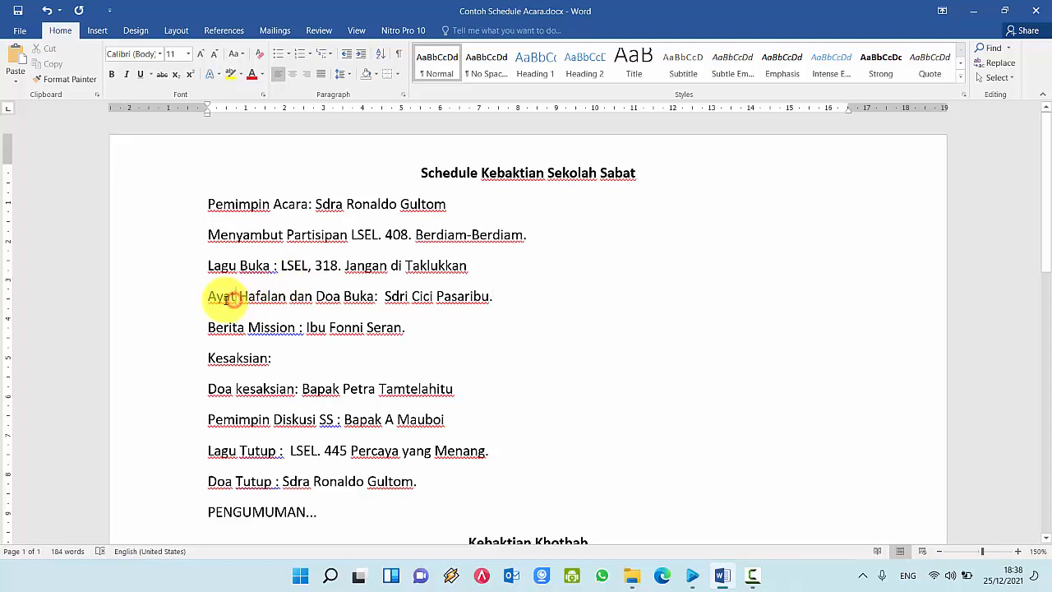
# Step: Review the Ayat Hafalan dan Doa Buka line in Word, then return to EasyWorship
pyautogui.moveTo(210, 295); pyautogui.dragTo(469, 294)
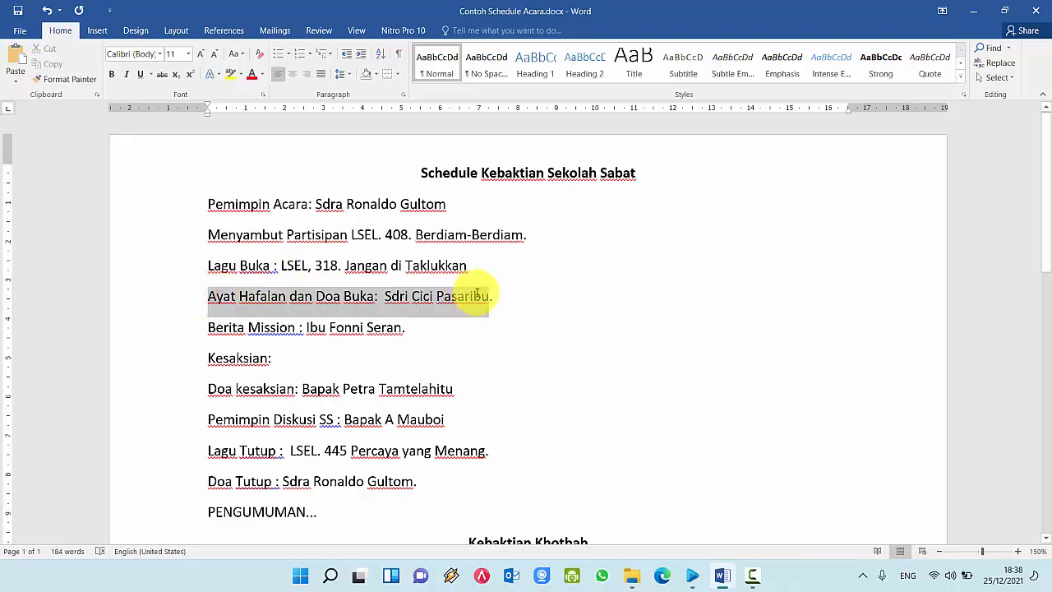
pyautogui.click(644, 318)
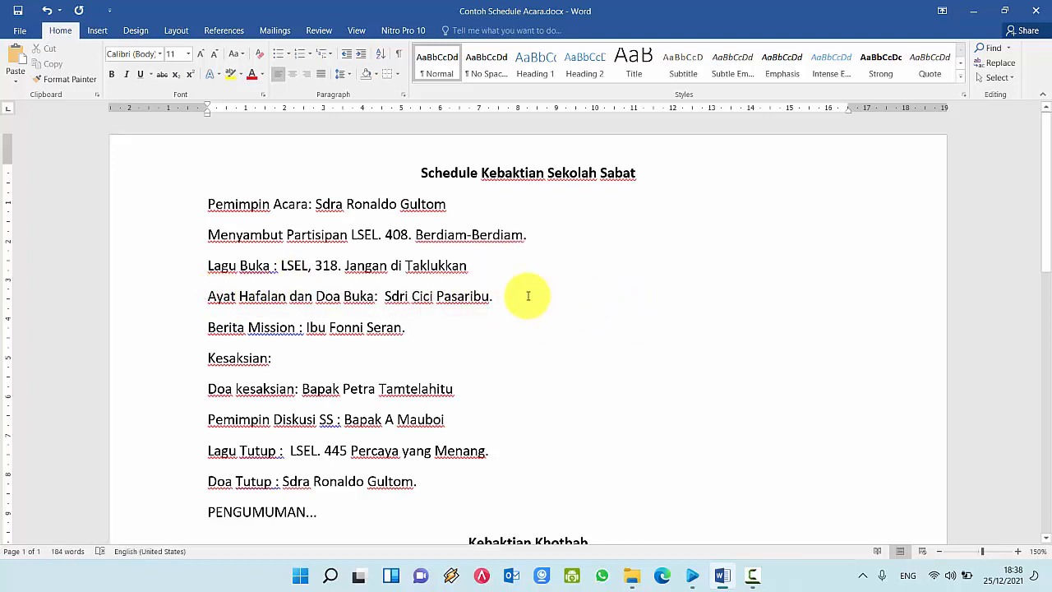
pyautogui.click(694, 577)
# Step: Search Scriptures for 'Mat 26' and add Matius 26:1 (TB) to the schedule
pyautogui.click(71, 408)
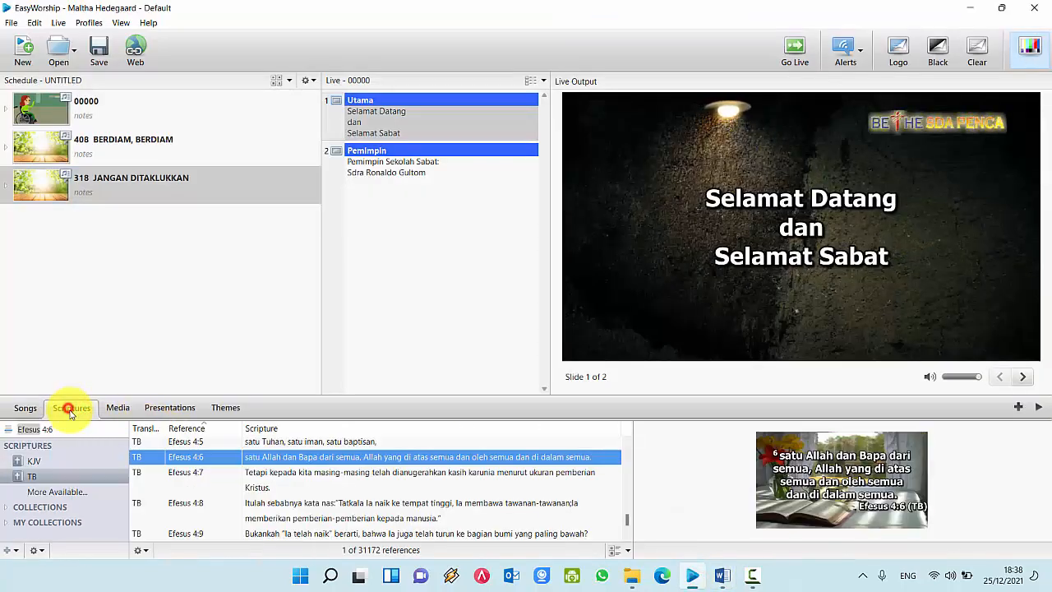
pyautogui.click(57, 430)
pyautogui.click(30, 429)
pyautogui.write('Mat')
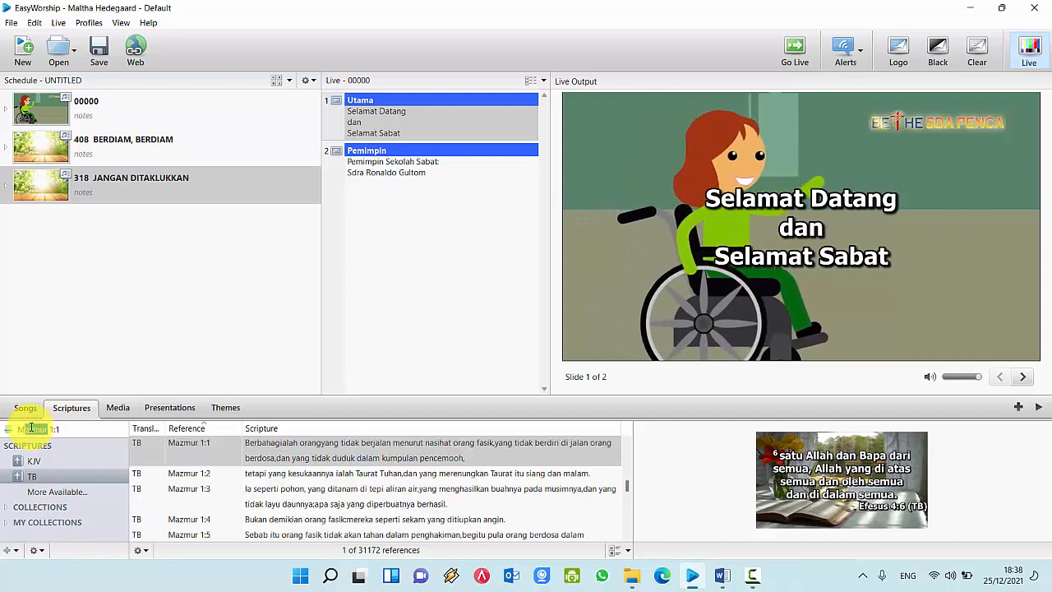
pyautogui.write(' 26')
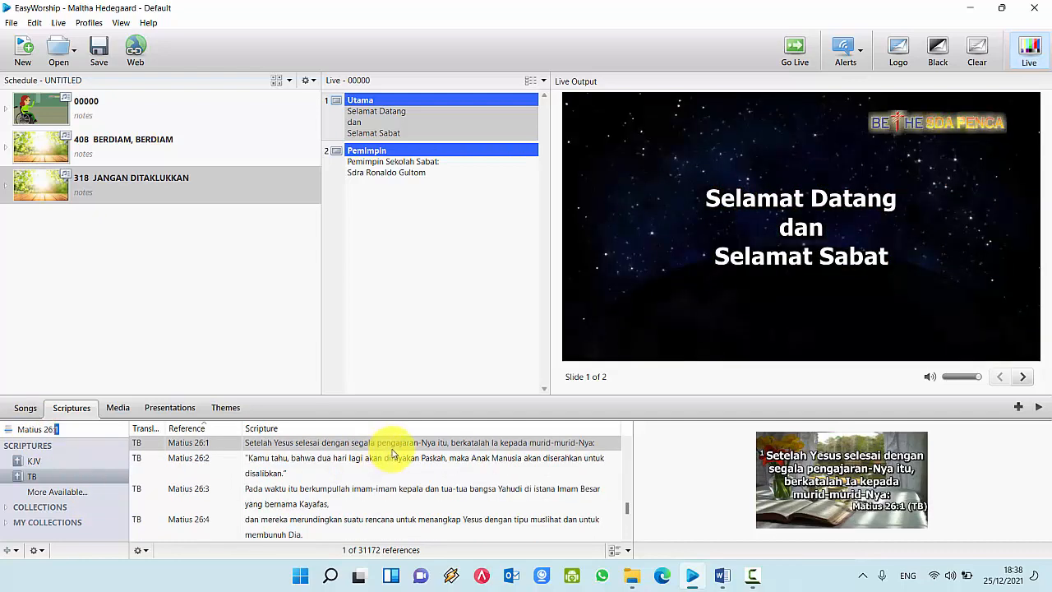
pyautogui.click(403, 444)
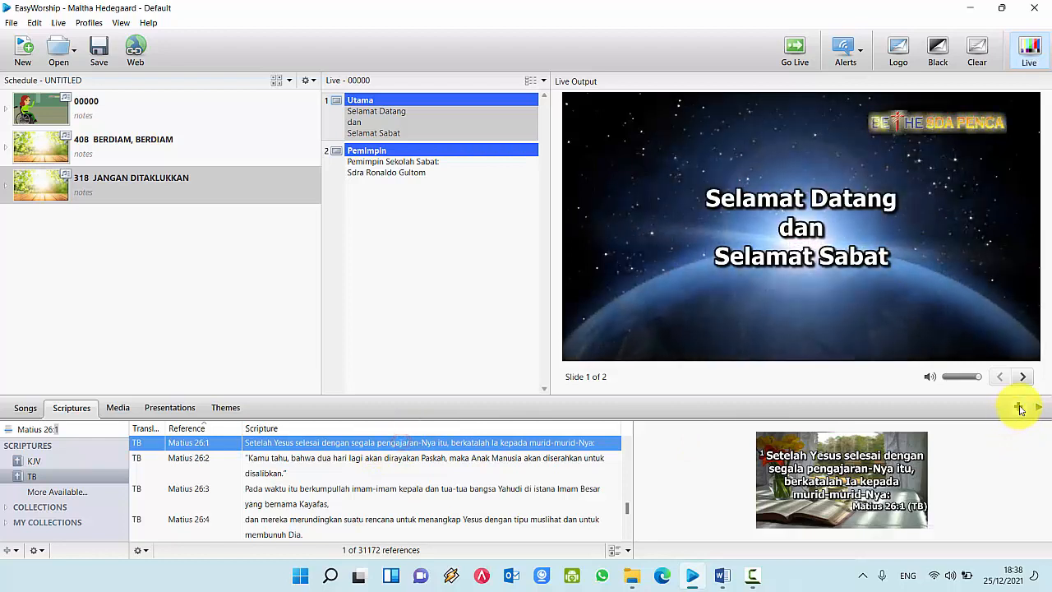
pyautogui.click(1020, 407)
pyautogui.click(176, 227)
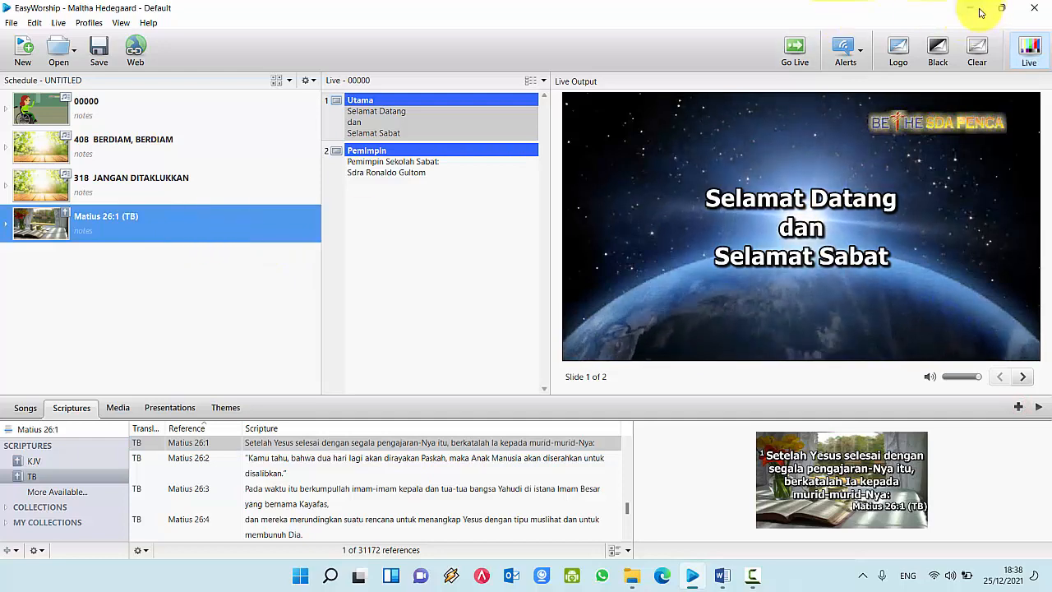
# Step: Mark the Berita Mission line in the Word schedule, then bring up the web browser
pyautogui.click(721, 575)
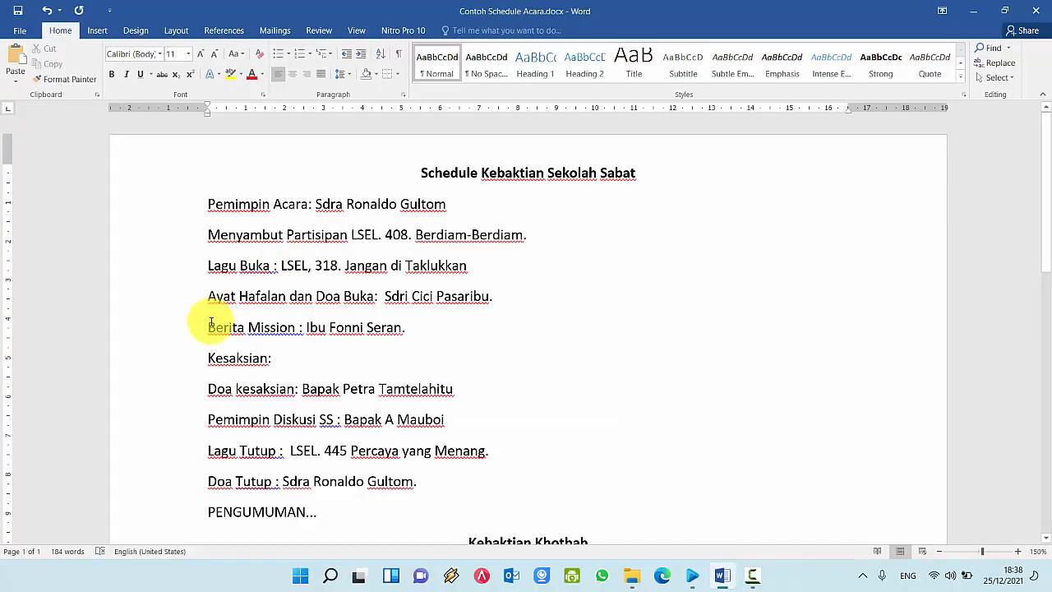
pyautogui.moveTo(205, 327); pyautogui.dragTo(403, 335)
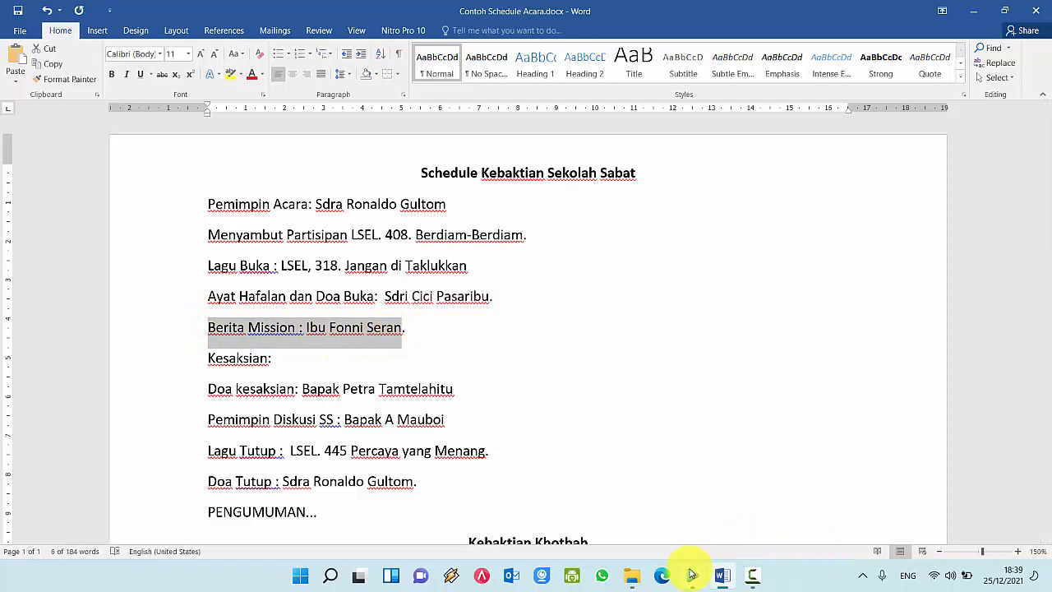
pyautogui.click(663, 575)
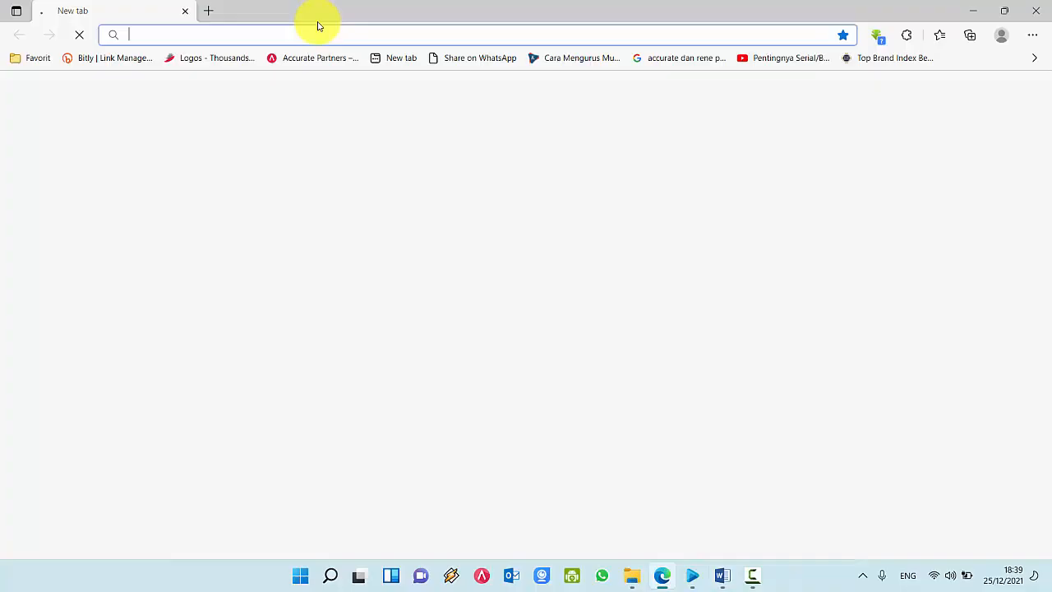
# Step: Open the PASANGAN YANG TIDAK SEIMBANG mission story in Edge and copy its web address
pyautogui.write('benadam.my.id/berita-misi-advent/')
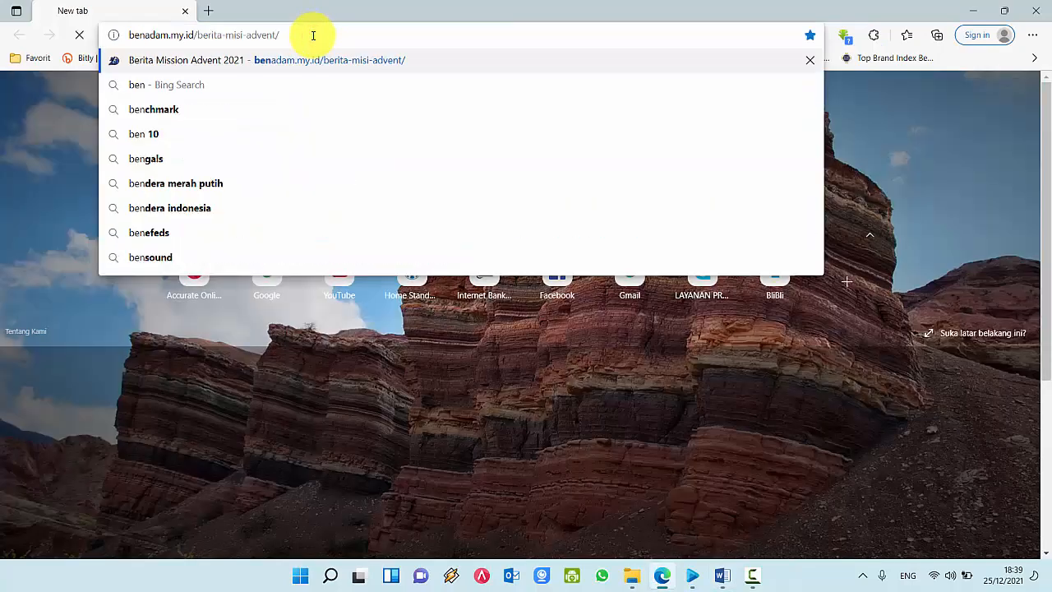
pyautogui.press('Return')
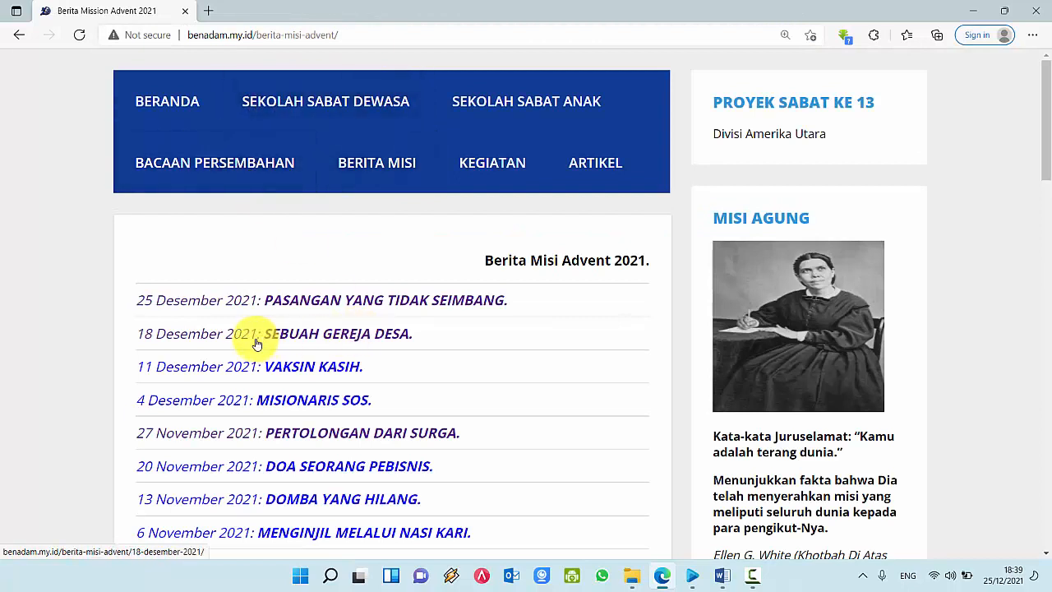
pyautogui.click(337, 306)
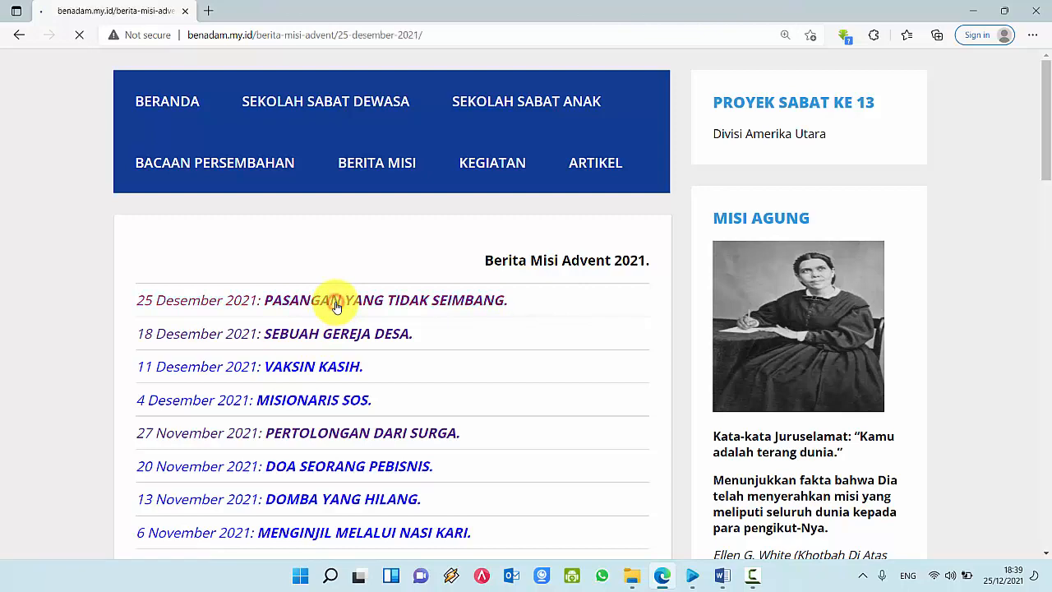
pyautogui.click(285, 35)
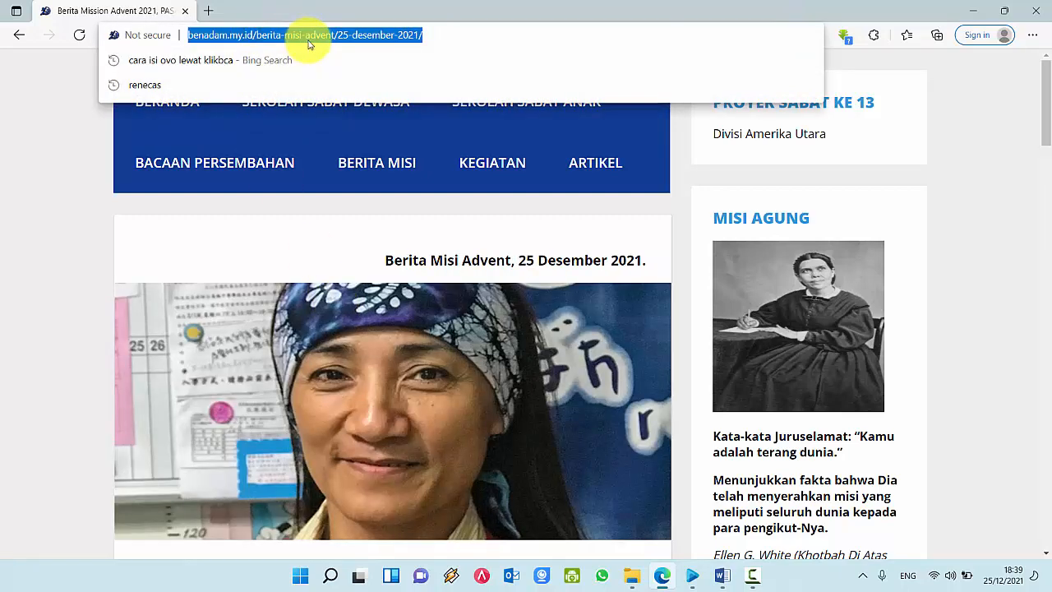
pyautogui.rightClick(311, 35)
pyautogui.click(353, 159)
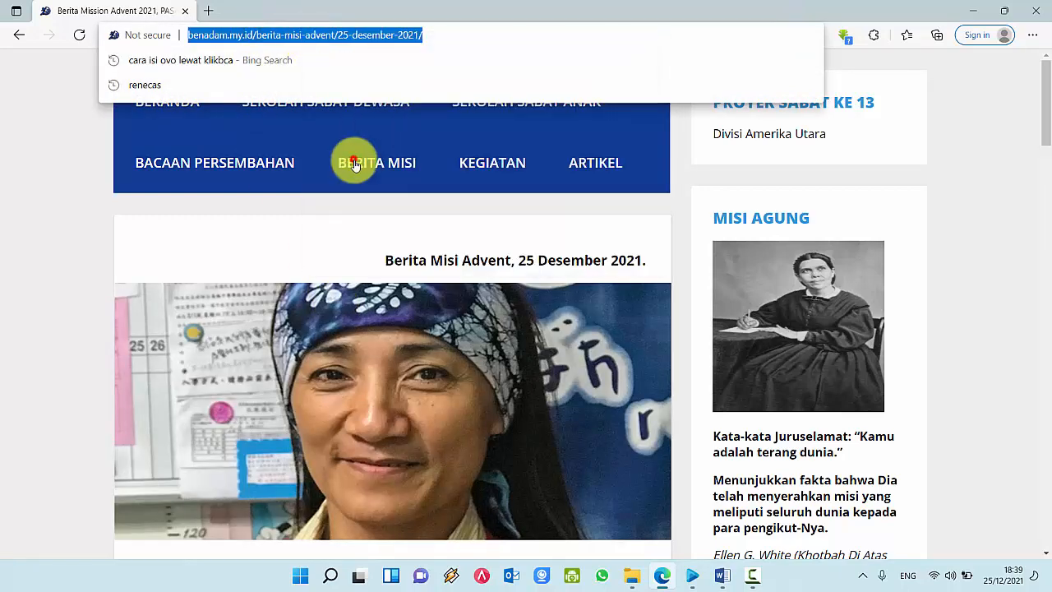
pyautogui.click(689, 573)
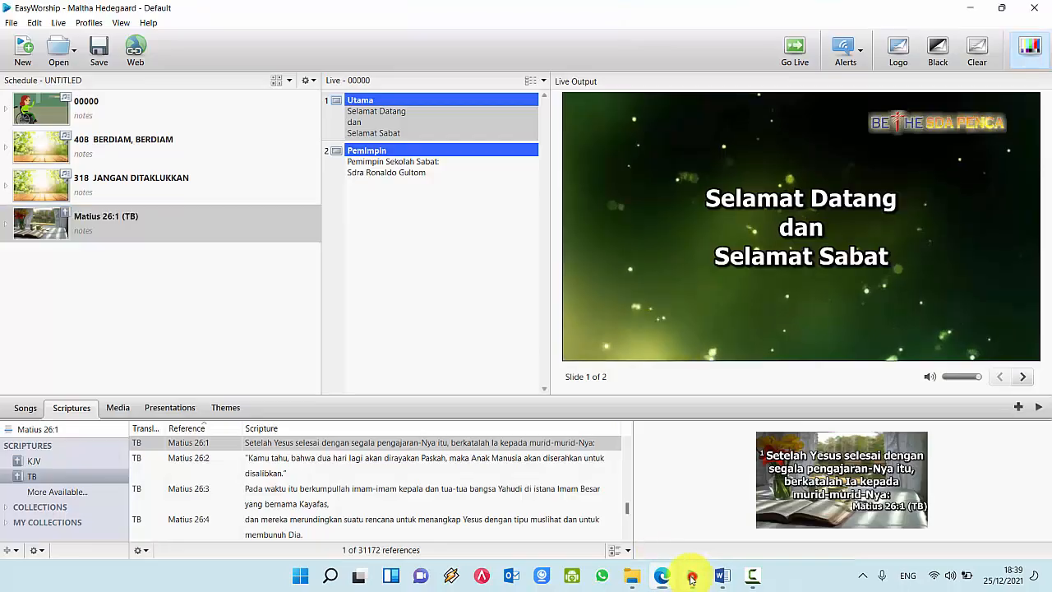
# Step: Load the copied PASANGAN YANG TIDAK SEIMBANG page in EasyWorship's Web view and schedule it
pyautogui.click(134, 58)
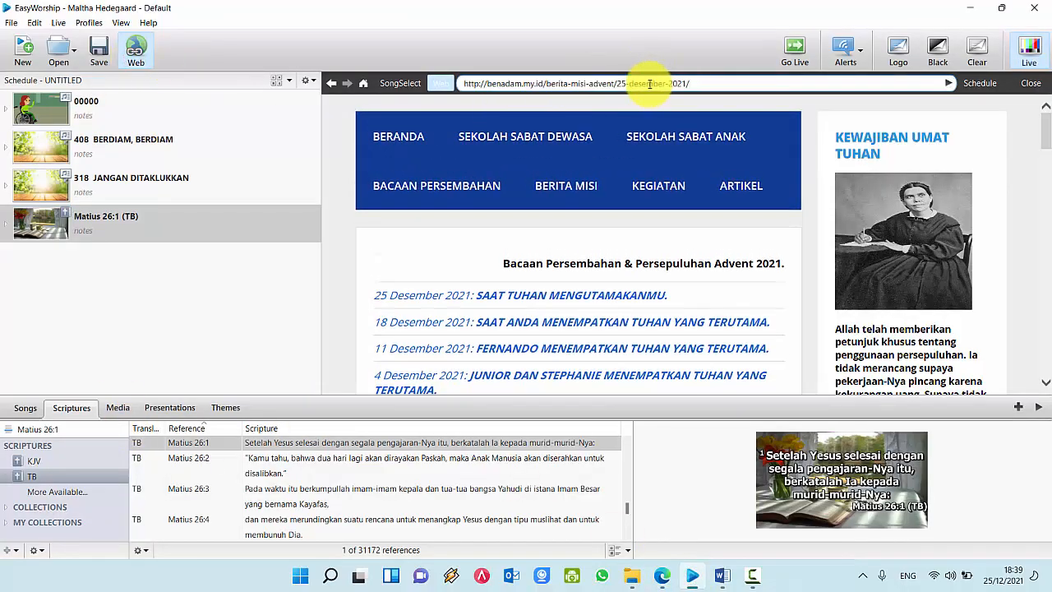
pyautogui.click(950, 84)
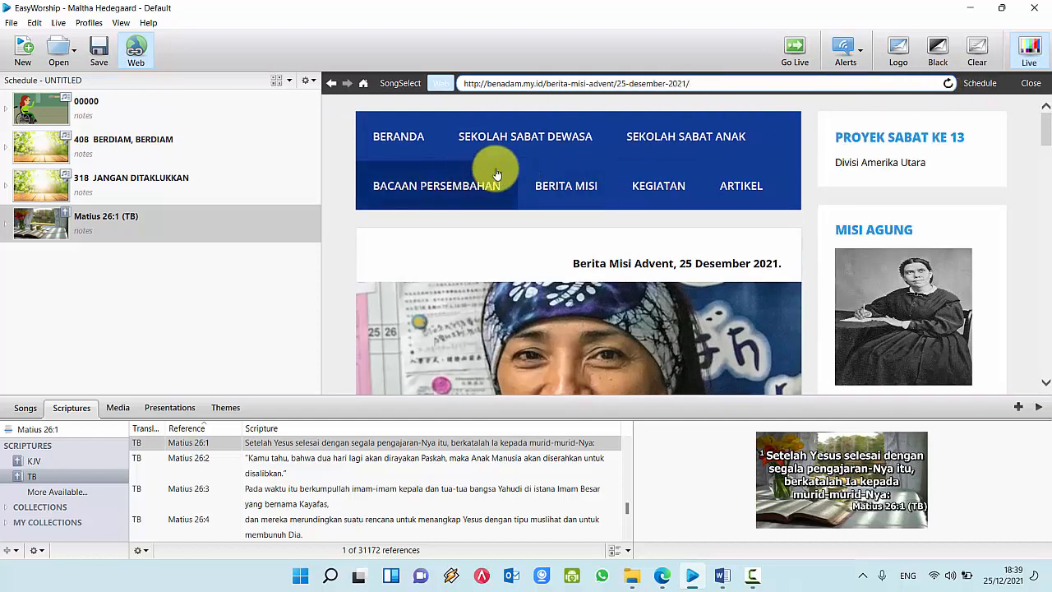
pyautogui.scroll(-1, 494, 165)
pyautogui.scroll(1, 494, 187)
pyautogui.scroll(-2, 538, 212)
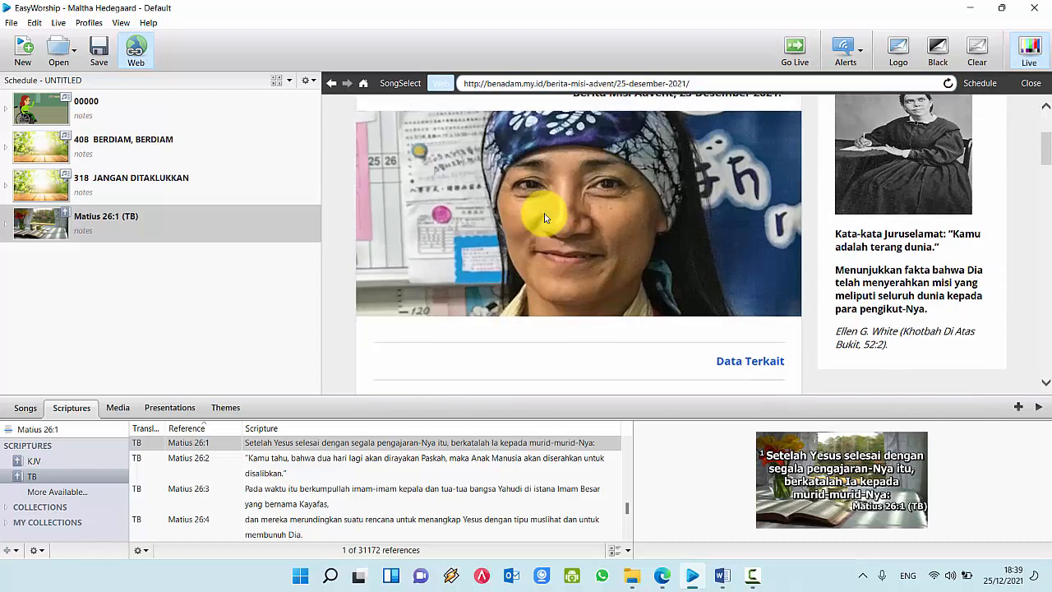
pyautogui.scroll(2, 546, 217)
pyautogui.scroll(-2, 559, 223)
pyautogui.scroll(-5, 589, 235)
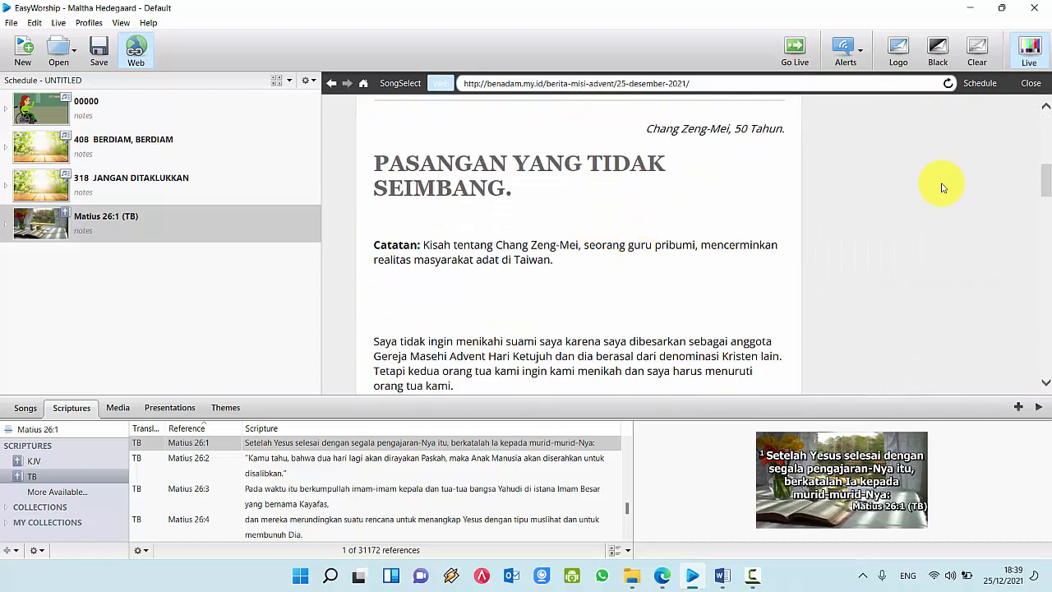
pyautogui.click(978, 84)
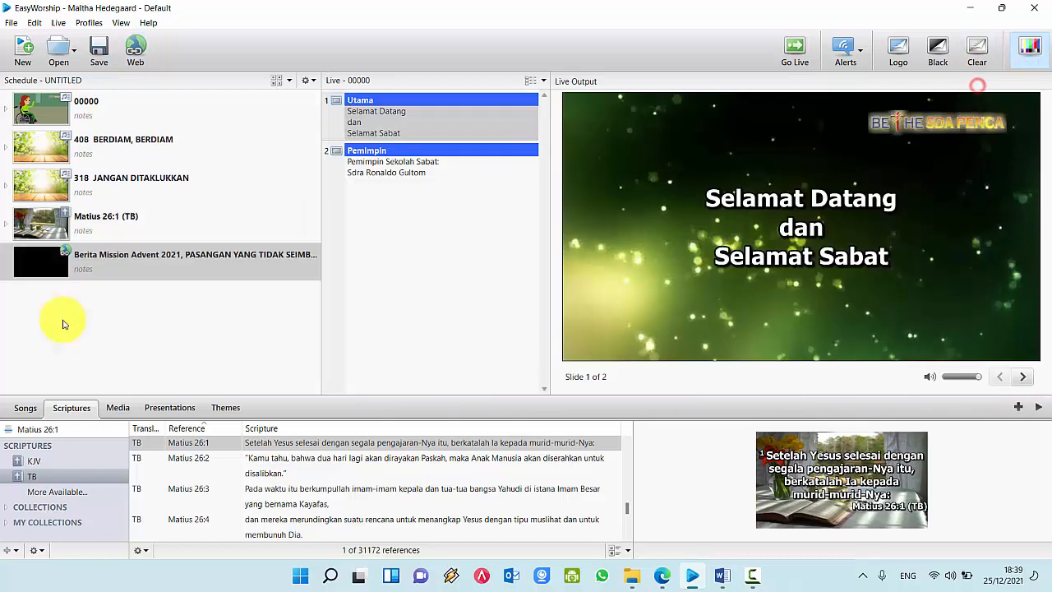
pyautogui.click(99, 261)
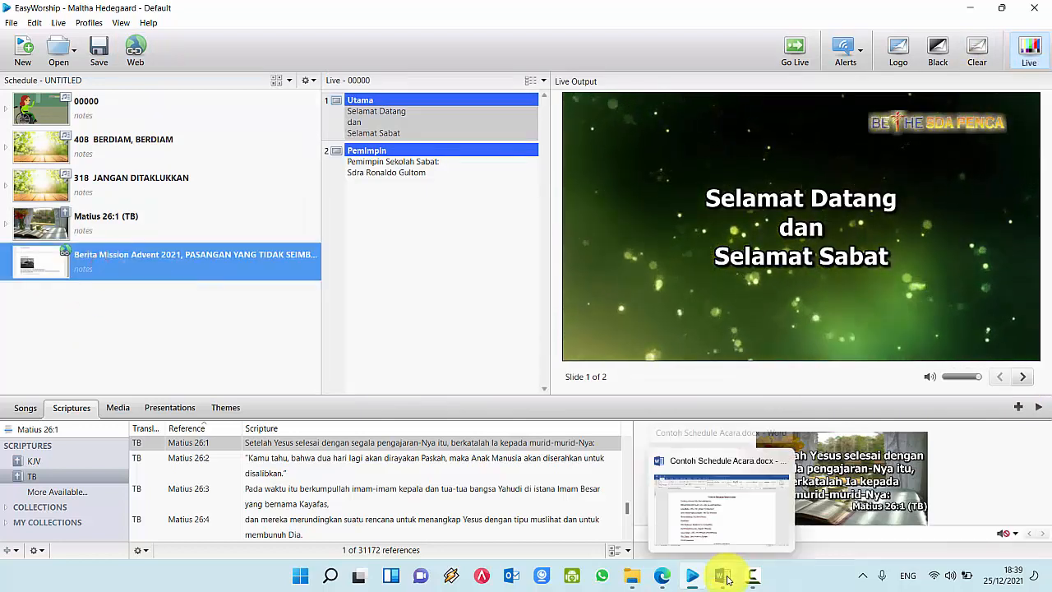
# Step: Check the 'Kesaksian:' entry in Word, then select schedule item 00000 in EasyWorship
pyautogui.click(722, 574)
pyautogui.moveTo(207, 360); pyautogui.dragTo(293, 371)
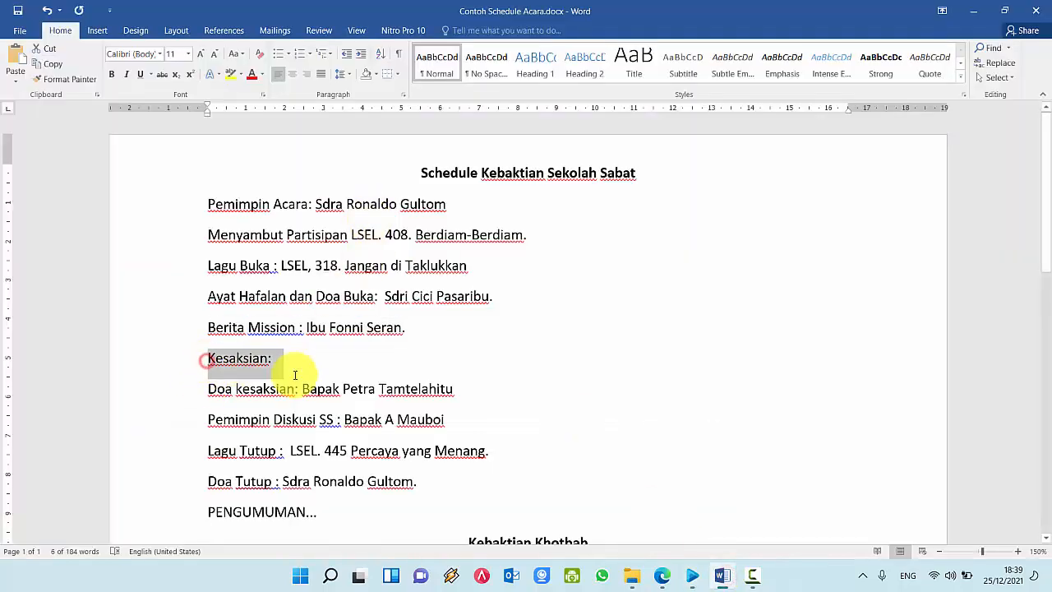
pyautogui.click(247, 387)
pyautogui.scroll(-2, 247, 387)
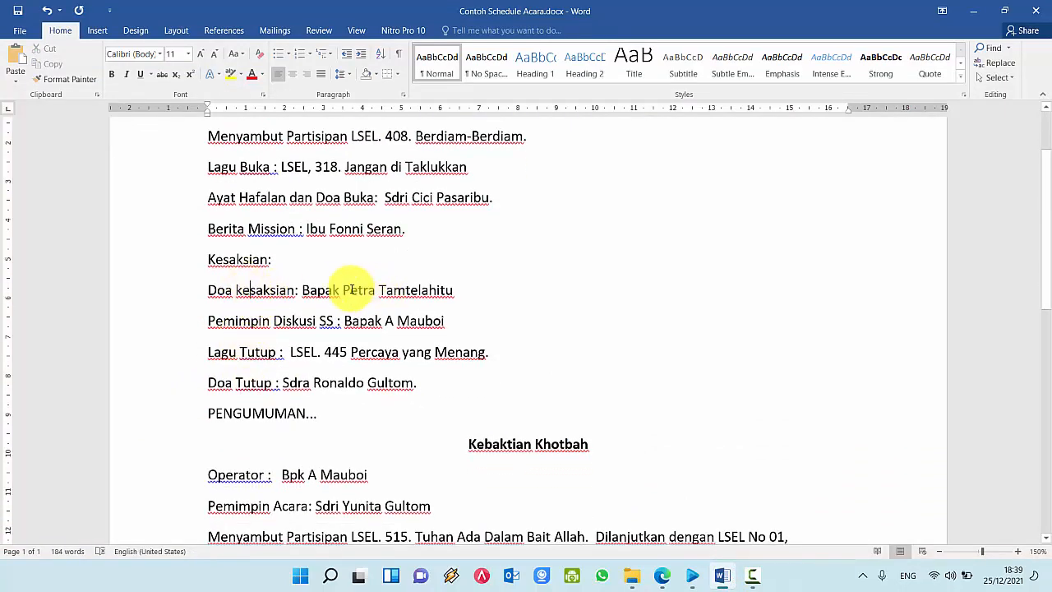
pyautogui.click(691, 579)
pyautogui.click(102, 112)
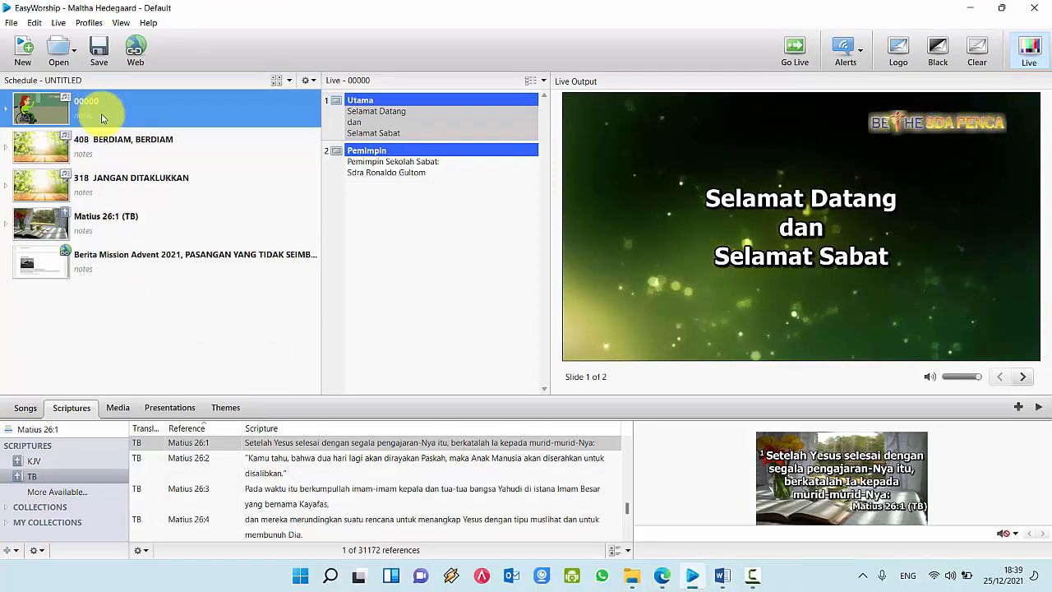
# Step: Open song 00000 from the song library in the Song Editor
pyautogui.click(25, 408)
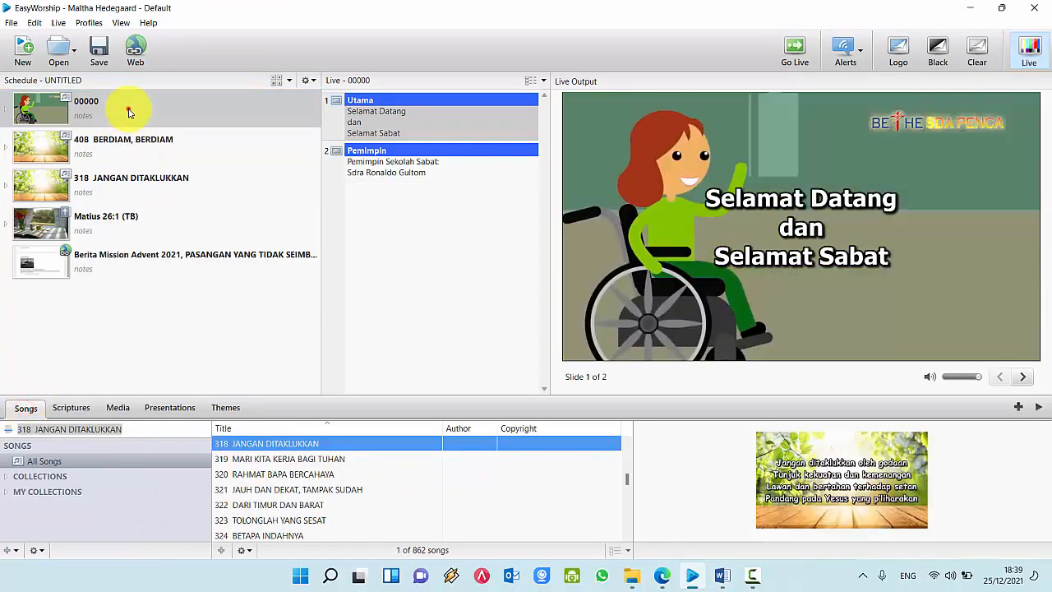
pyautogui.click(129, 113)
pyautogui.moveTo(627, 479); pyautogui.dragTo(451, 430)
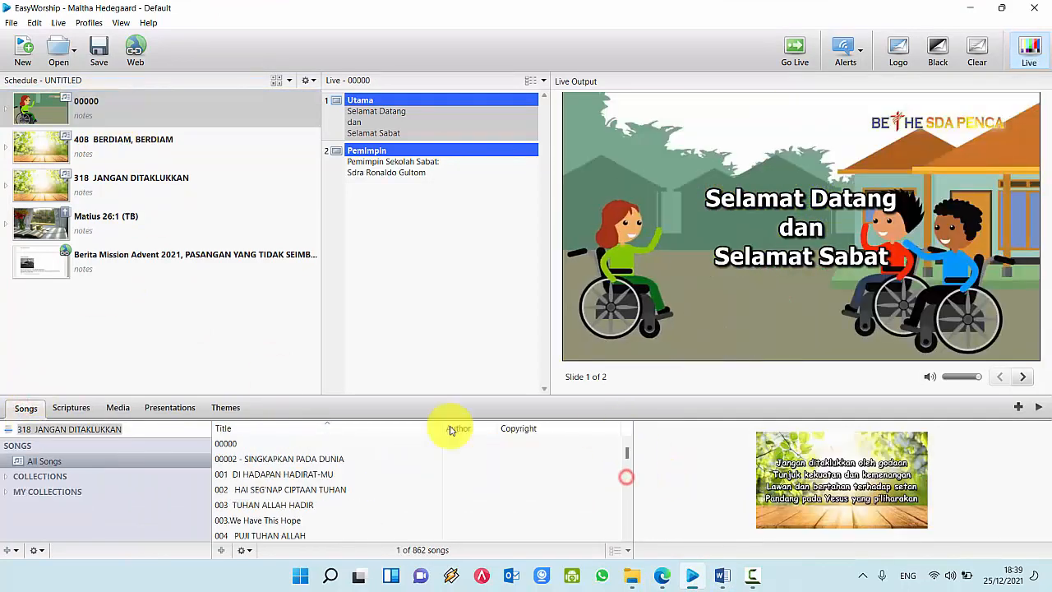
pyautogui.click(235, 443)
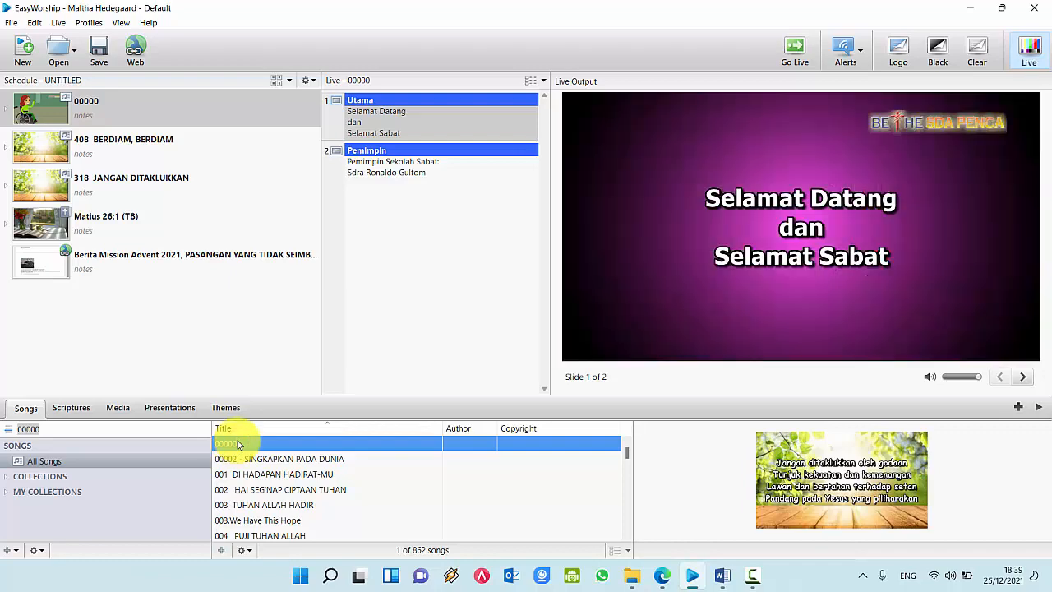
pyautogui.rightClick(234, 446)
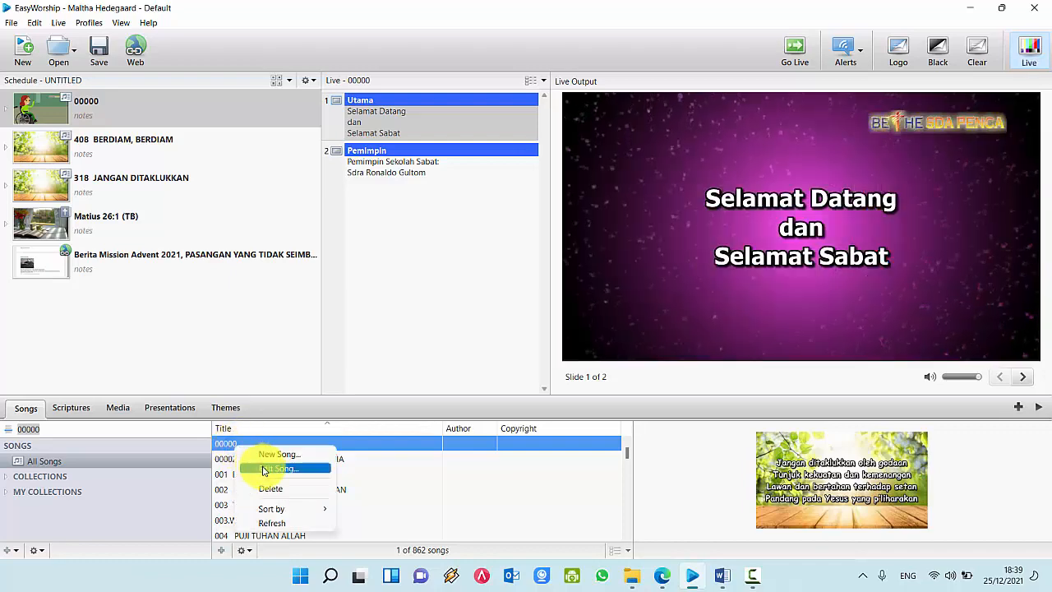
pyautogui.click(264, 470)
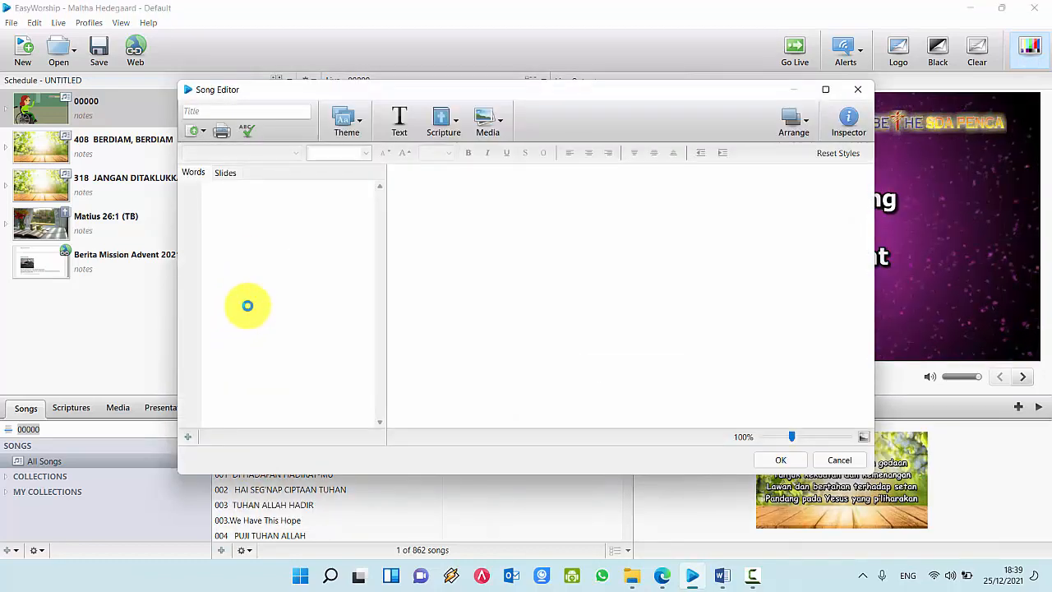
# Step: Add a third slide 'Doa Kesaksian' with the testimony-prayer leader's name on a second line
pyautogui.click(303, 257)
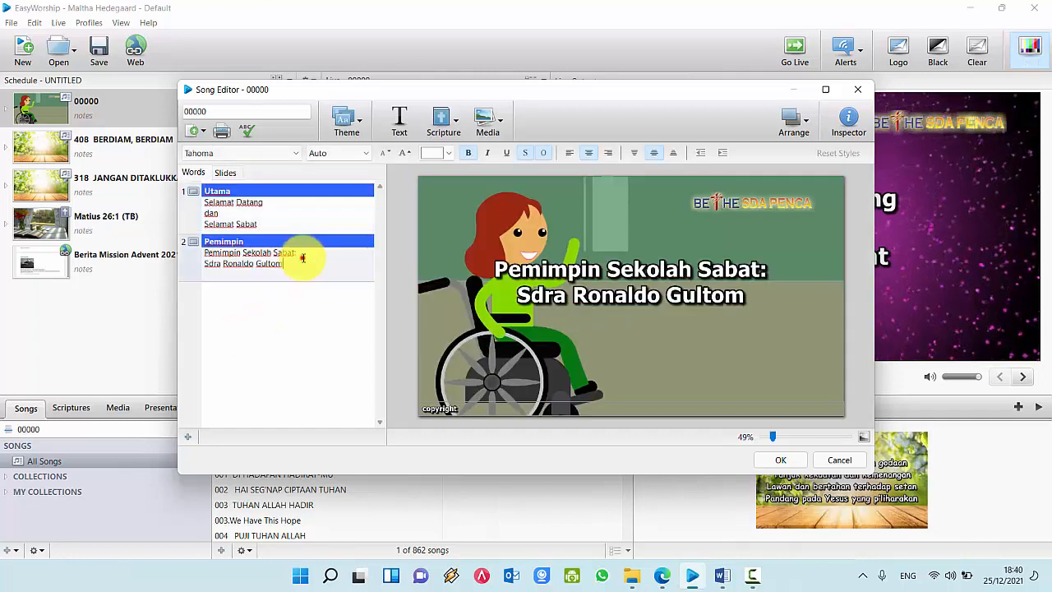
pyautogui.click(187, 437)
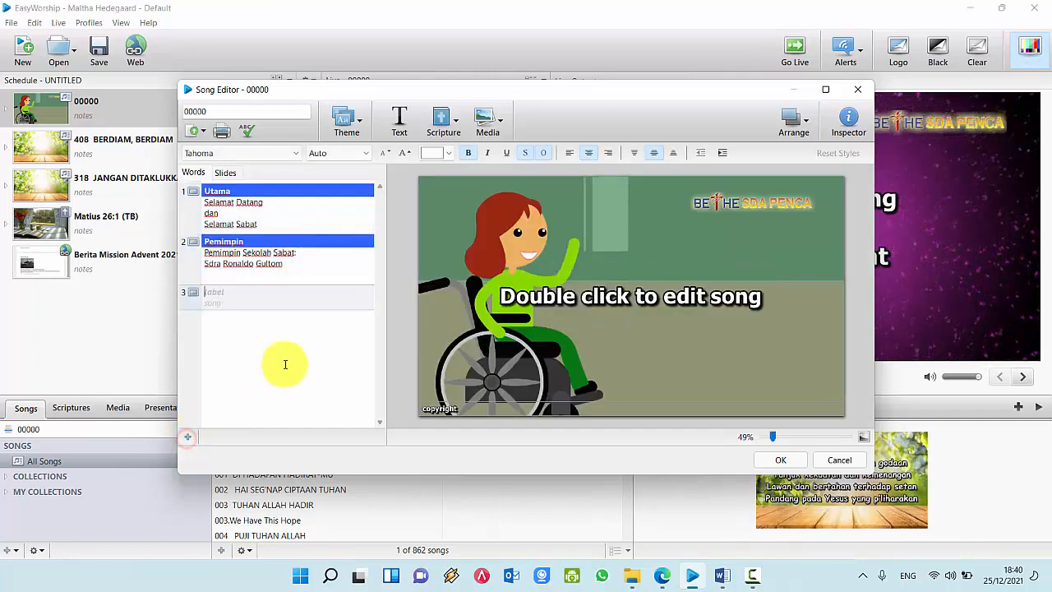
pyautogui.write('Doa')
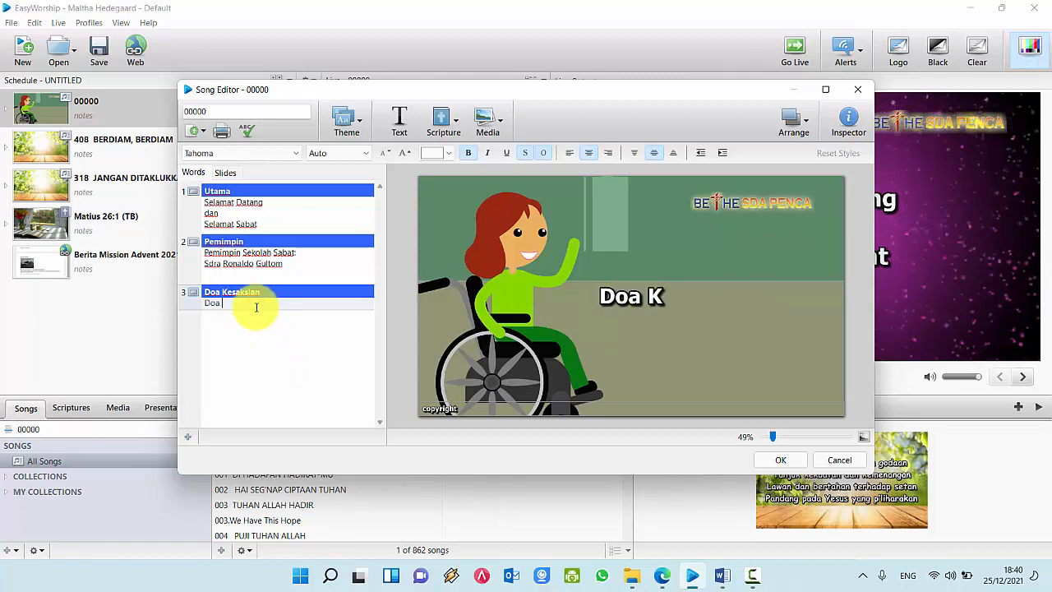
pyautogui.write('apak')
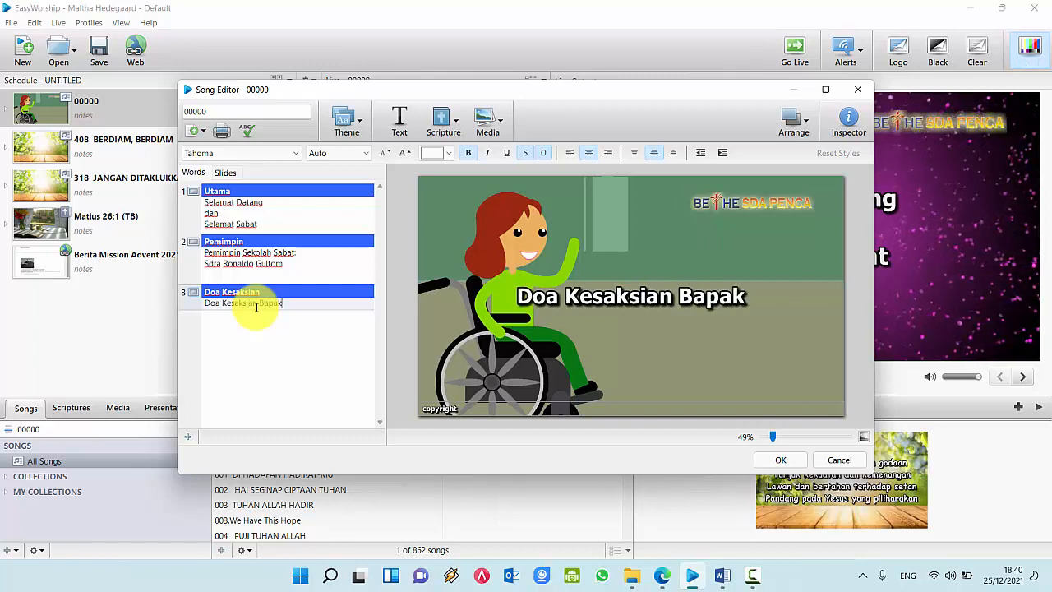
pyautogui.write(' Petra')
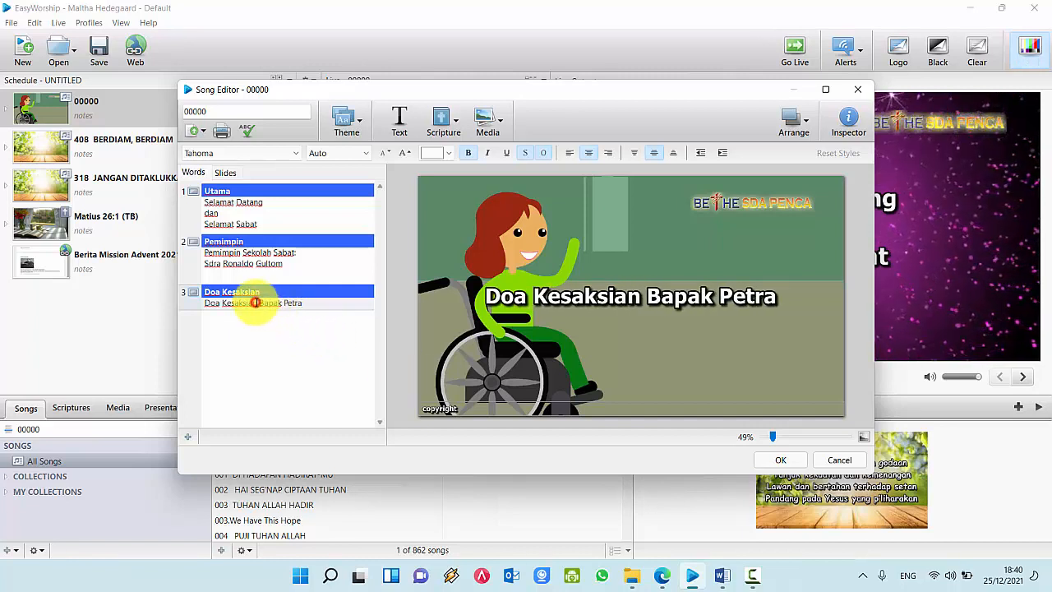
pyautogui.click(260, 302)
pyautogui.press('BackSpace')
pyautogui.press('Return')
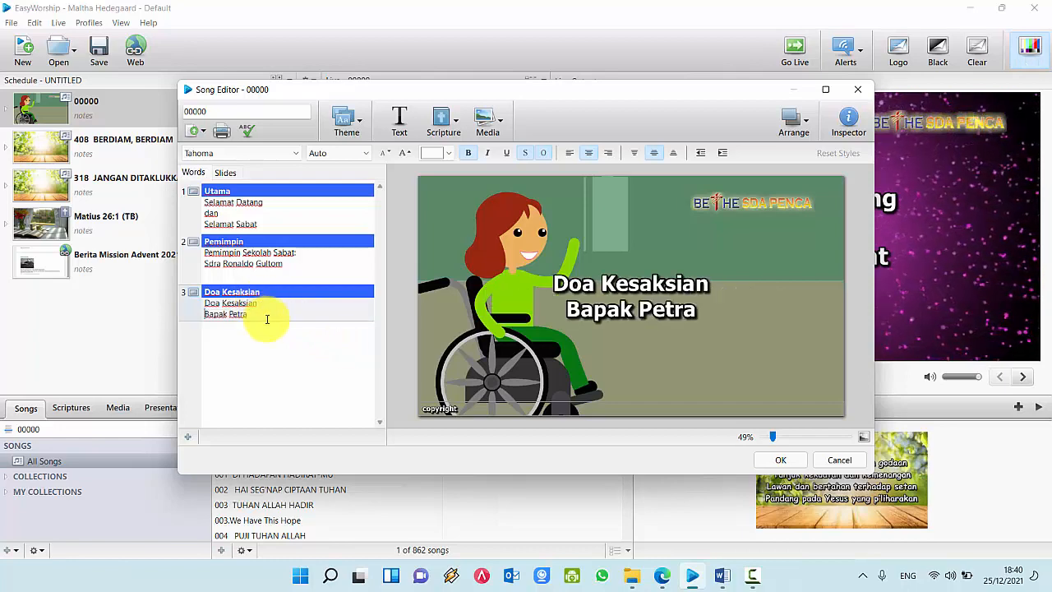
pyautogui.click(782, 462)
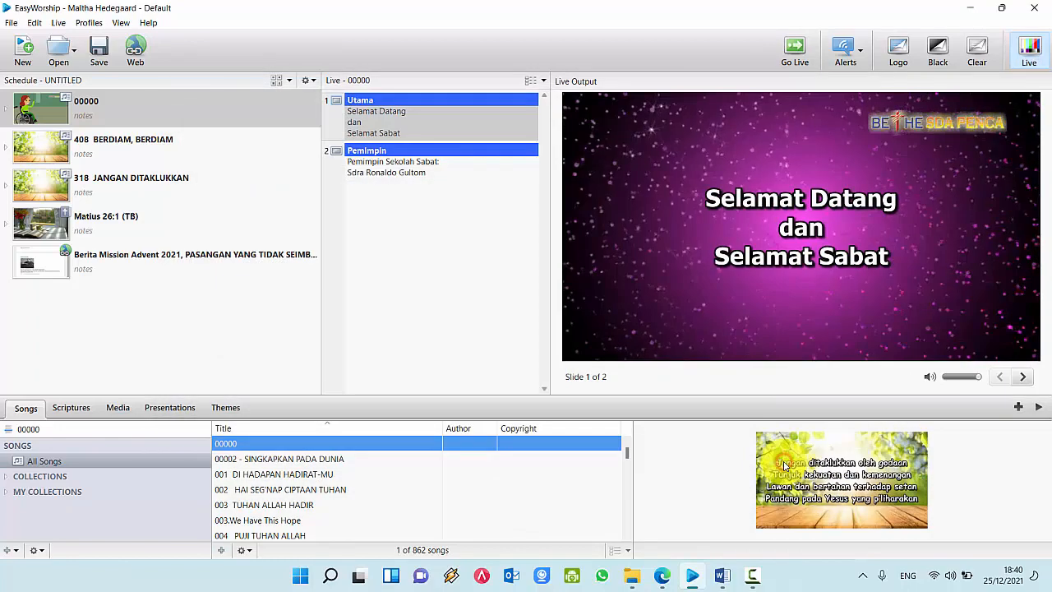
pyautogui.click(721, 575)
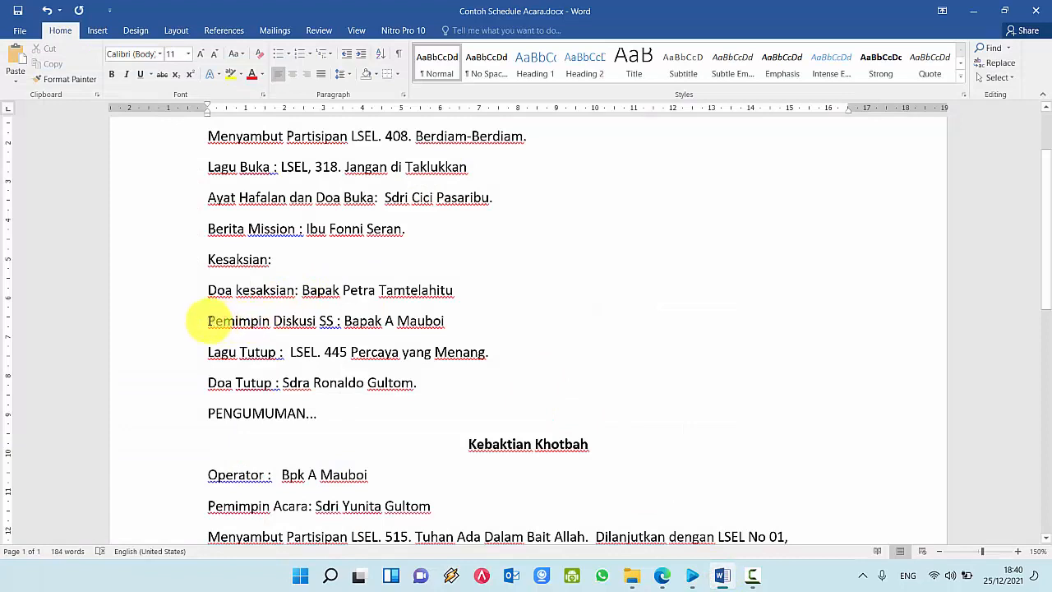
pyautogui.click(199, 326)
pyautogui.click(403, 321)
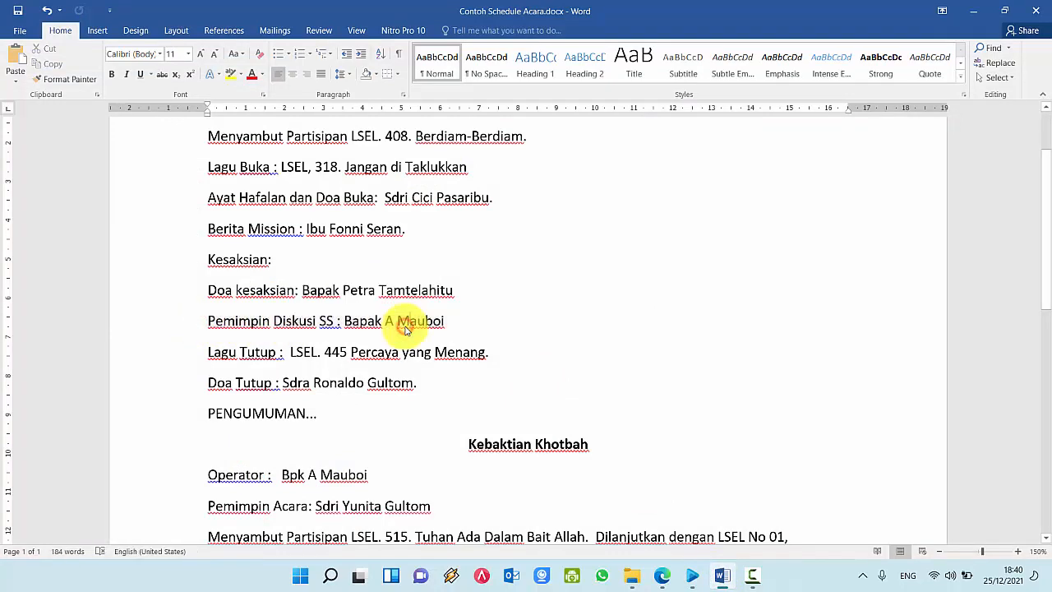
pyautogui.click(691, 577)
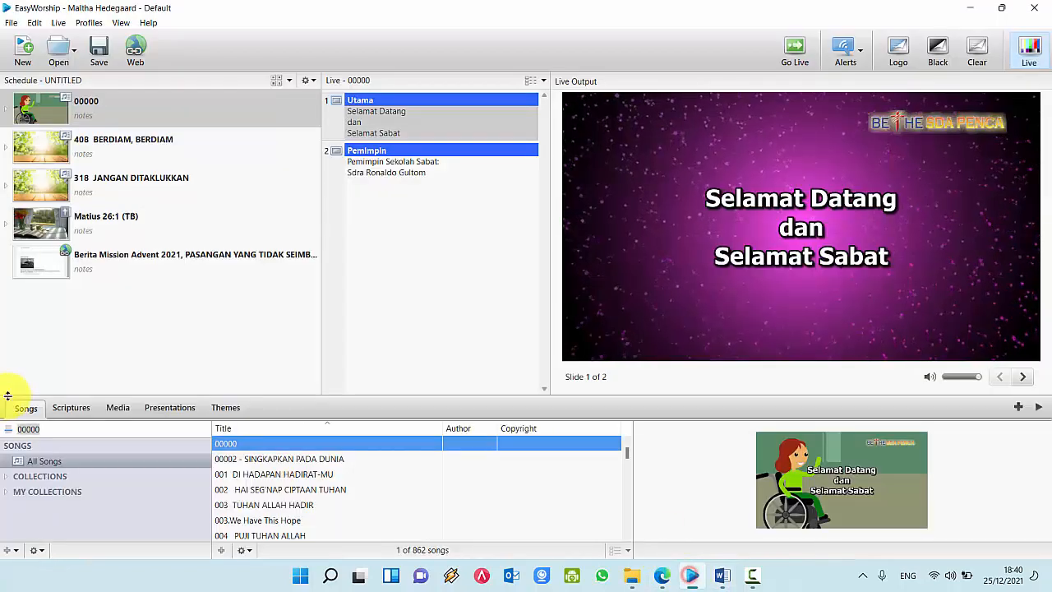
# Step: Import '4Q Lesson 12 - KITAB ULANGAN DALAM PERJANJIAN BARU.pptx' from the JBP folder as a presentation
pyautogui.click(167, 410)
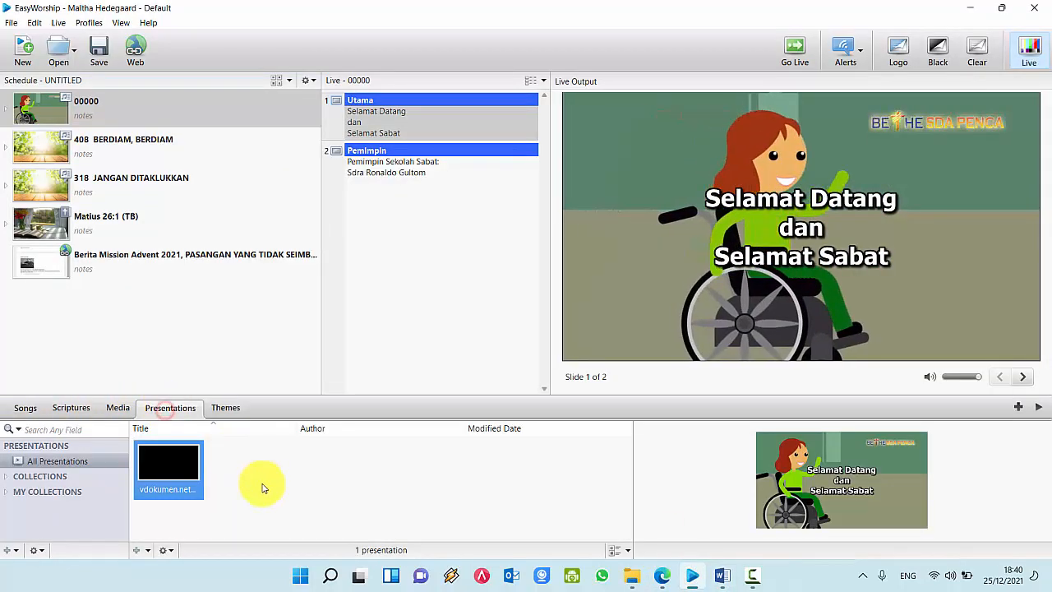
pyautogui.rightClick(261, 488)
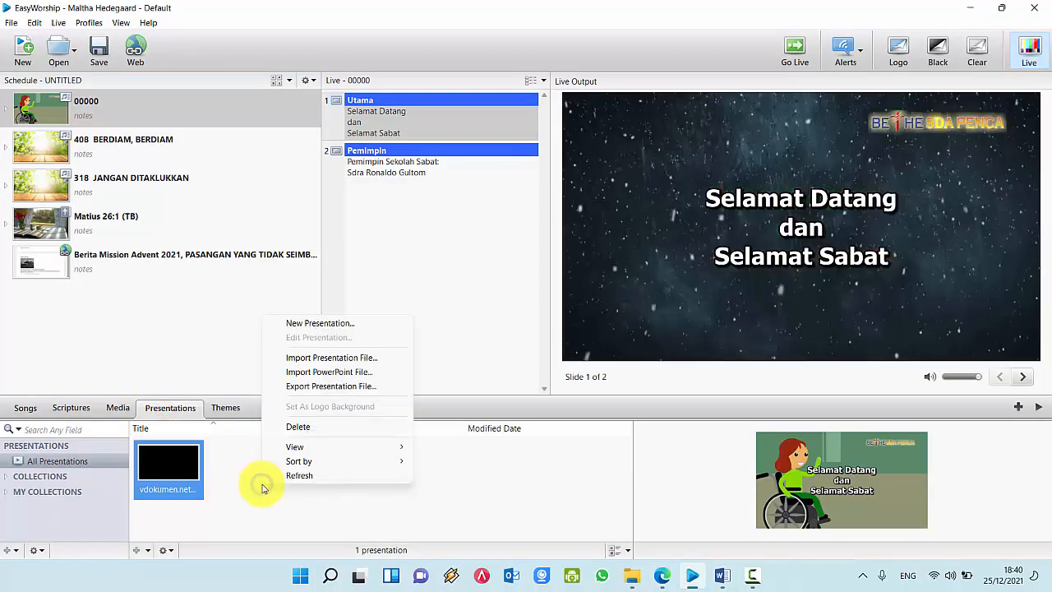
pyautogui.click(343, 375)
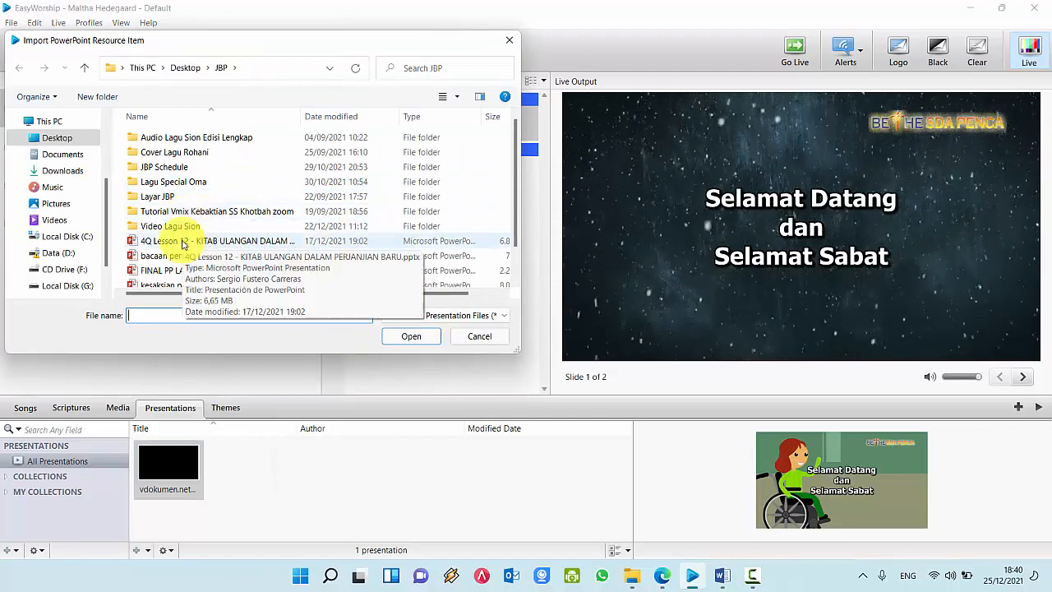
pyautogui.click(183, 244)
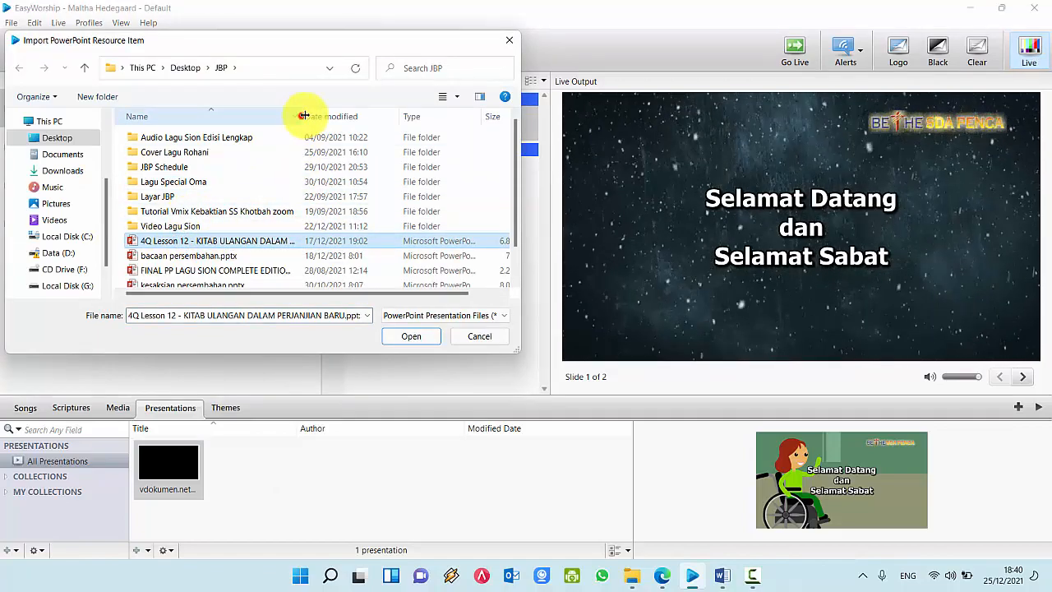
pyautogui.moveTo(302, 116); pyautogui.dragTo(355, 115)
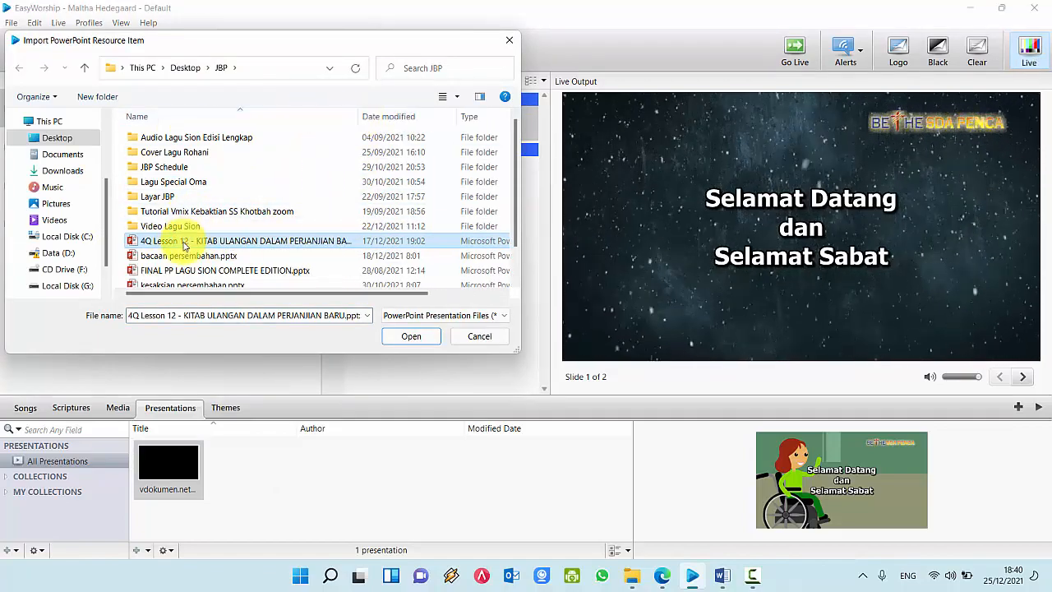
pyautogui.click(409, 336)
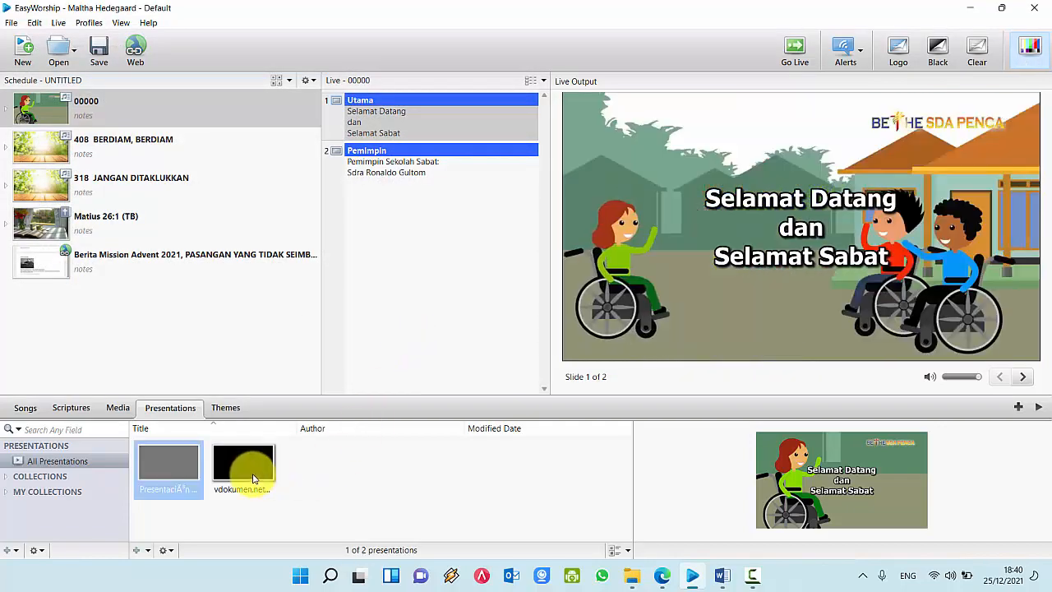
# Step: Refresh the newly imported PowerPoint presentation and add it as the sixth schedule item
pyautogui.click(252, 475)
pyautogui.click(161, 470)
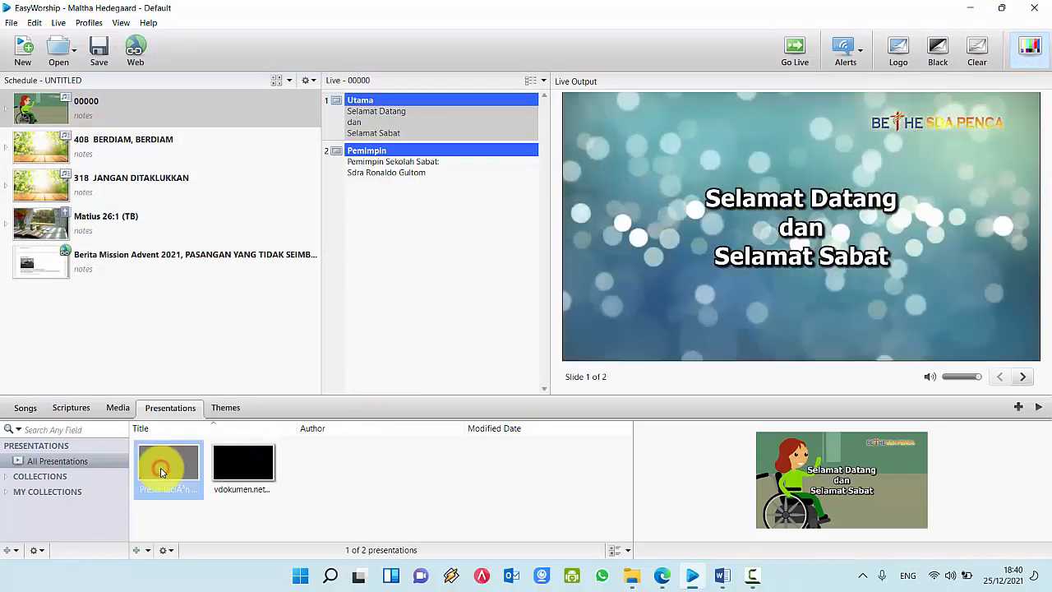
pyautogui.rightClick(162, 471)
pyautogui.click(159, 474)
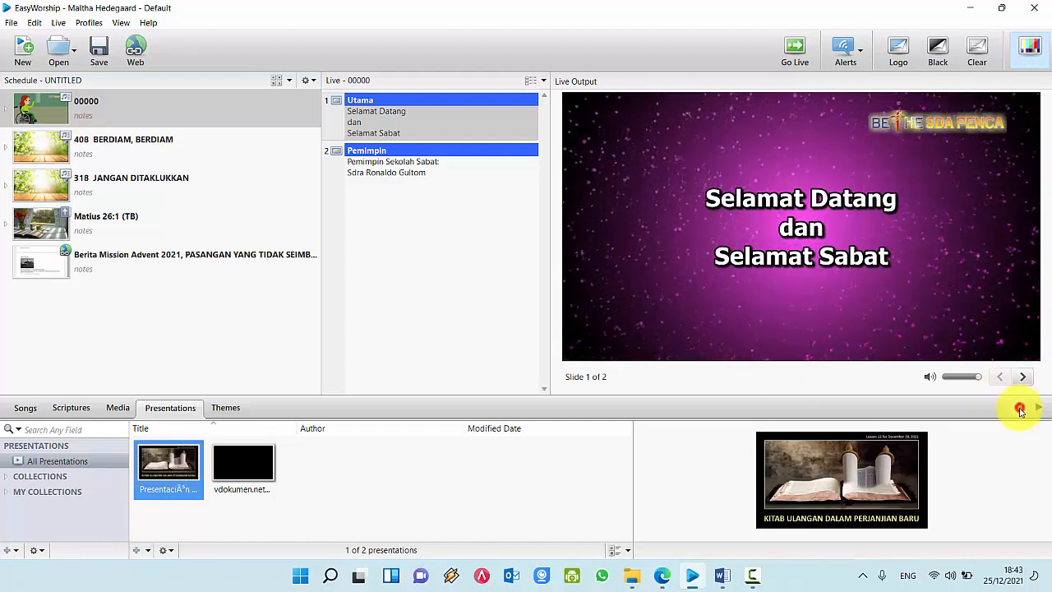
pyautogui.click(1019, 408)
pyautogui.click(151, 305)
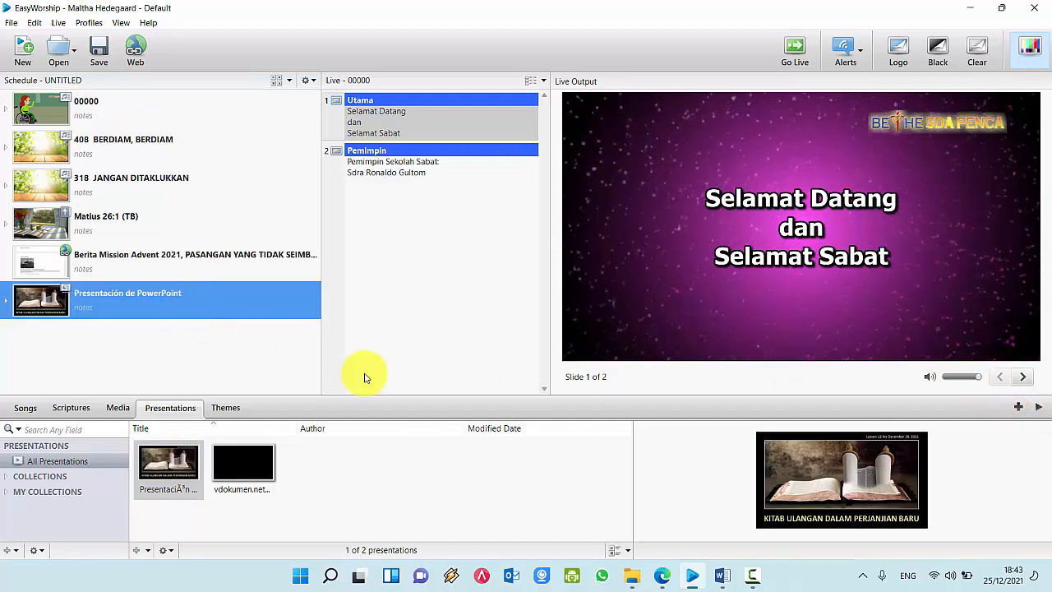
# Step: Check the closing song 'LSEL. 445 Percaya yang Menang' in the Word schedule
pyautogui.click(719, 579)
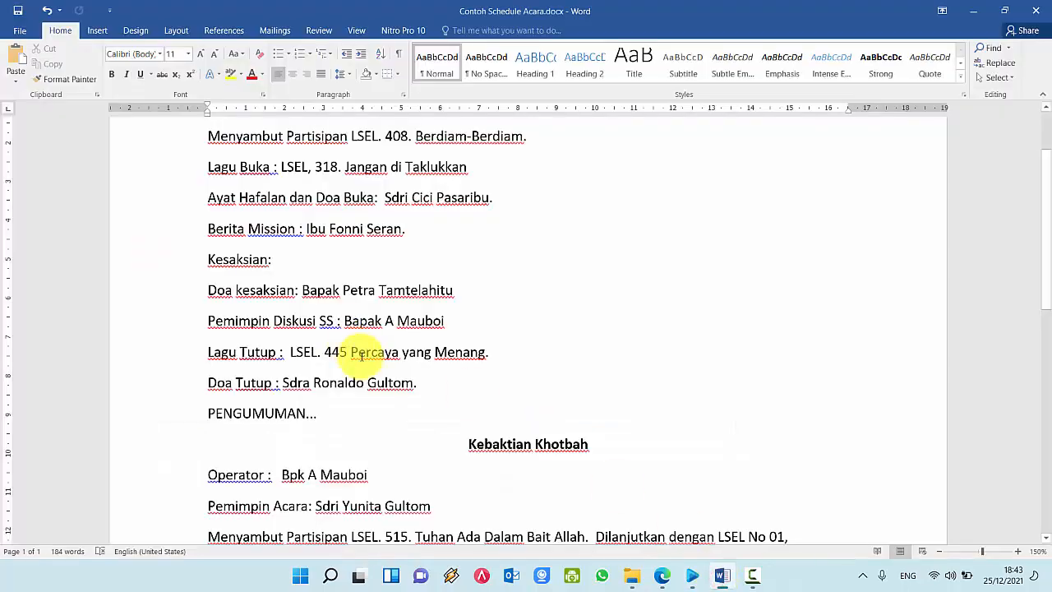
pyautogui.moveTo(292, 352); pyautogui.dragTo(484, 353)
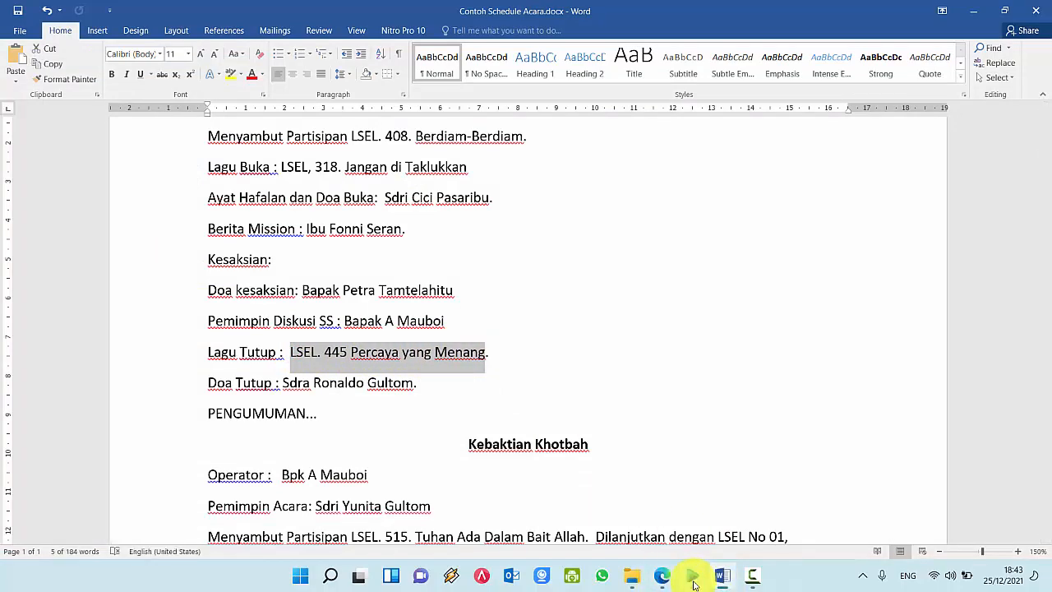
pyautogui.click(693, 578)
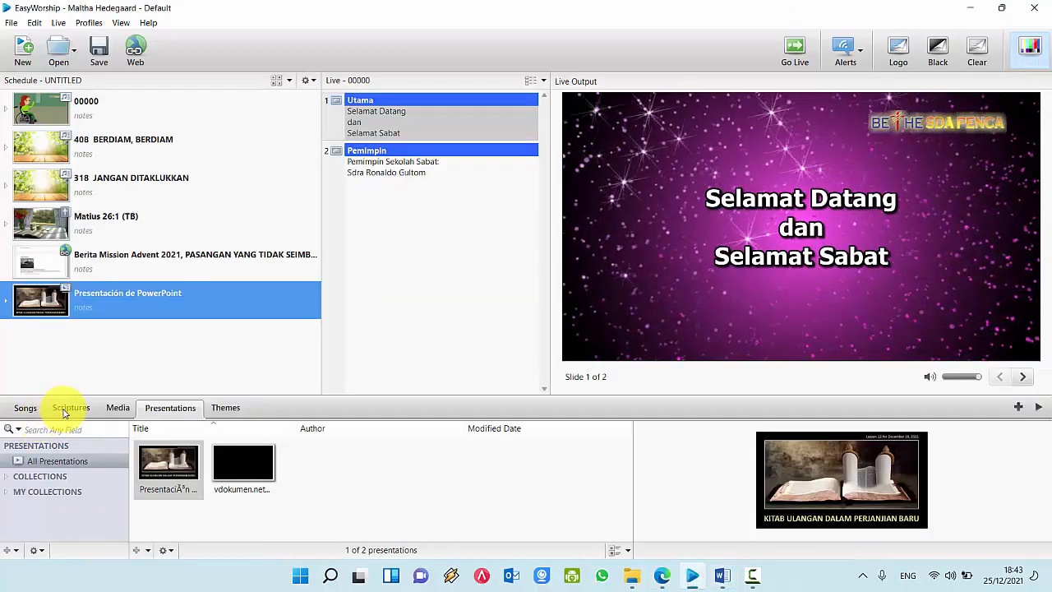
# Step: Search 445 and add PERCAYA YANG MENANG to the schedule, then highlight Doa Tutup in Word
pyautogui.click(27, 408)
pyautogui.write('445 PERCAYA YANG MENANG')
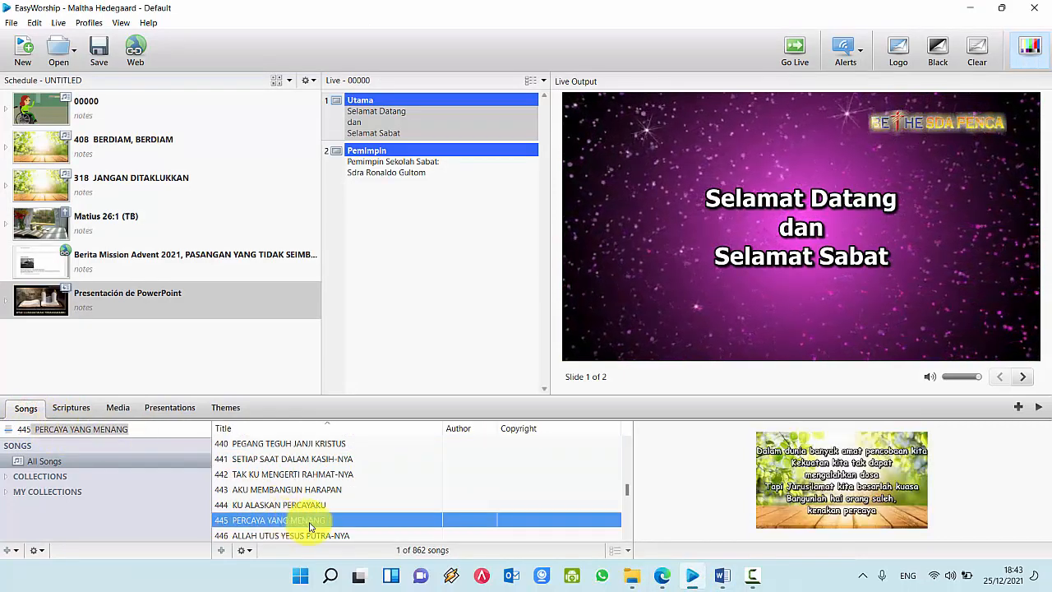
pyautogui.click(1017, 407)
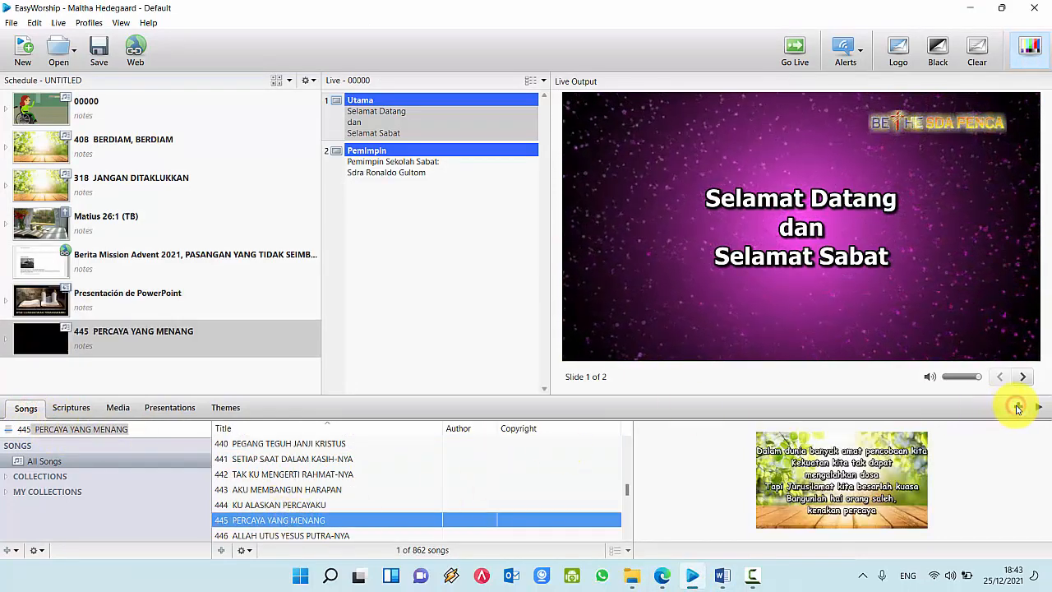
pyautogui.click(715, 582)
pyautogui.moveTo(258, 383); pyautogui.dragTo(416, 388)
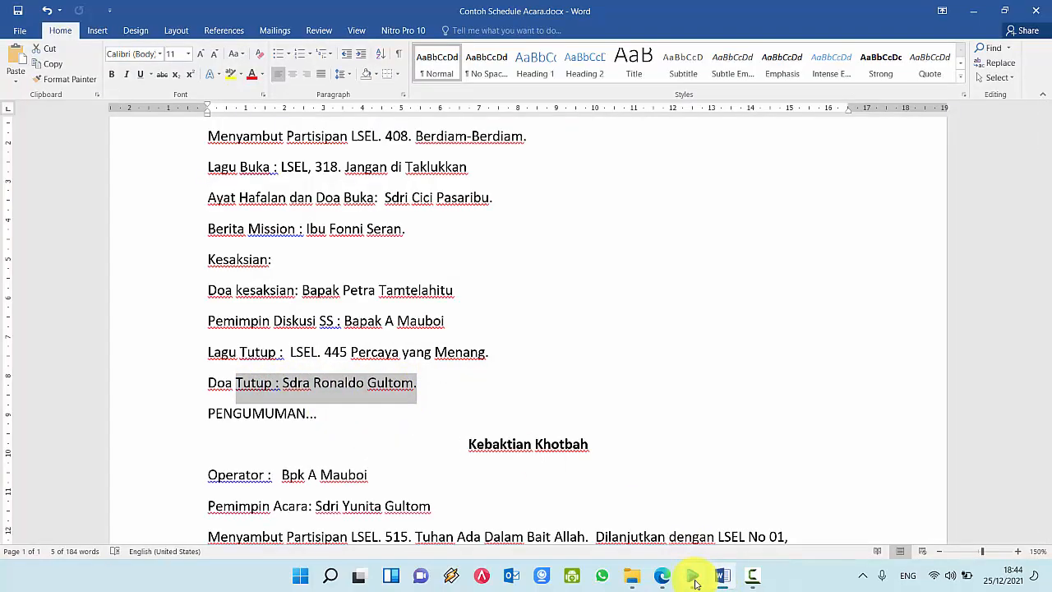
# Step: Return to EasyWorship and open song 00000 in the Song Editor
pyautogui.click(726, 579)
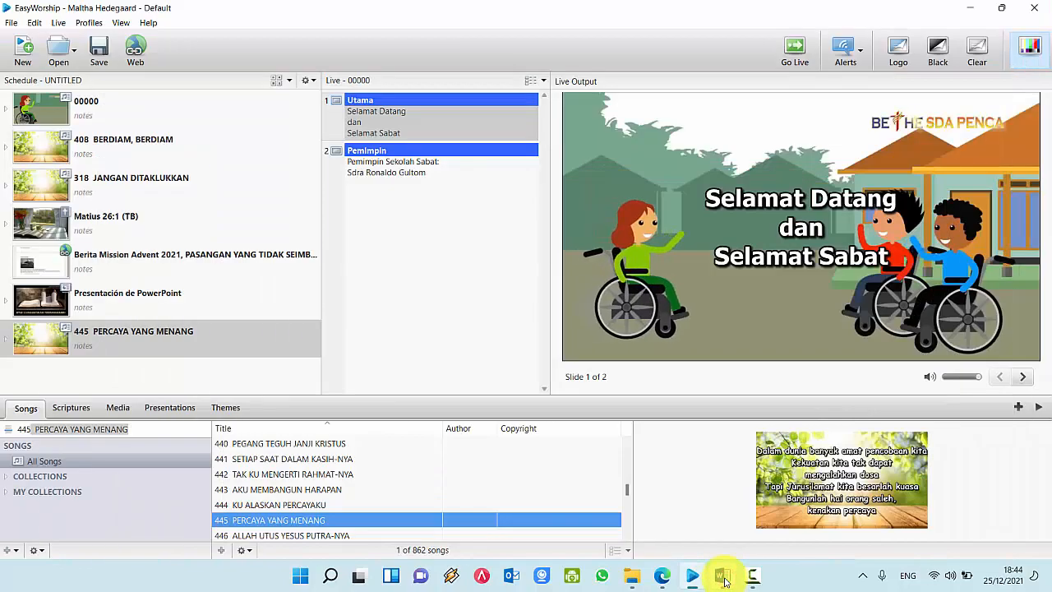
pyautogui.scroll(7, 550, 481)
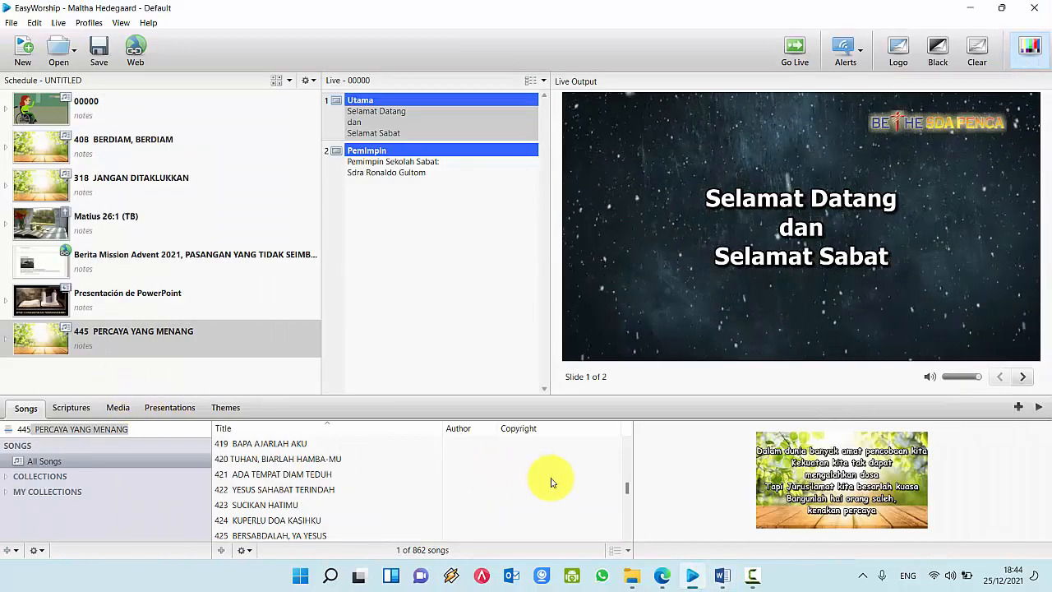
pyautogui.moveTo(624, 485); pyautogui.dragTo(638, 426)
pyautogui.click(259, 443)
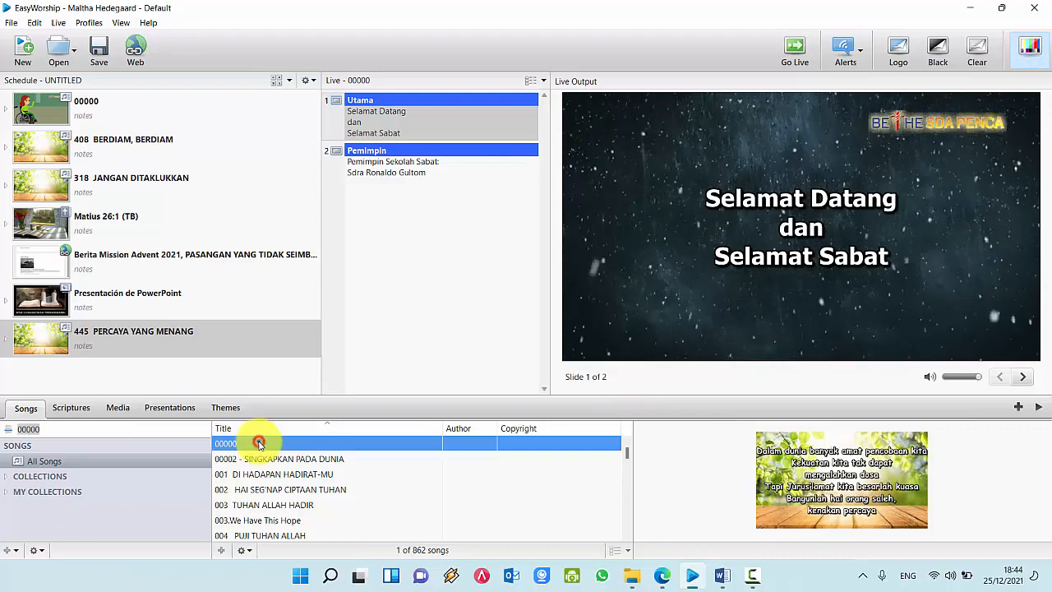
pyautogui.rightClick(258, 443)
pyautogui.click(288, 465)
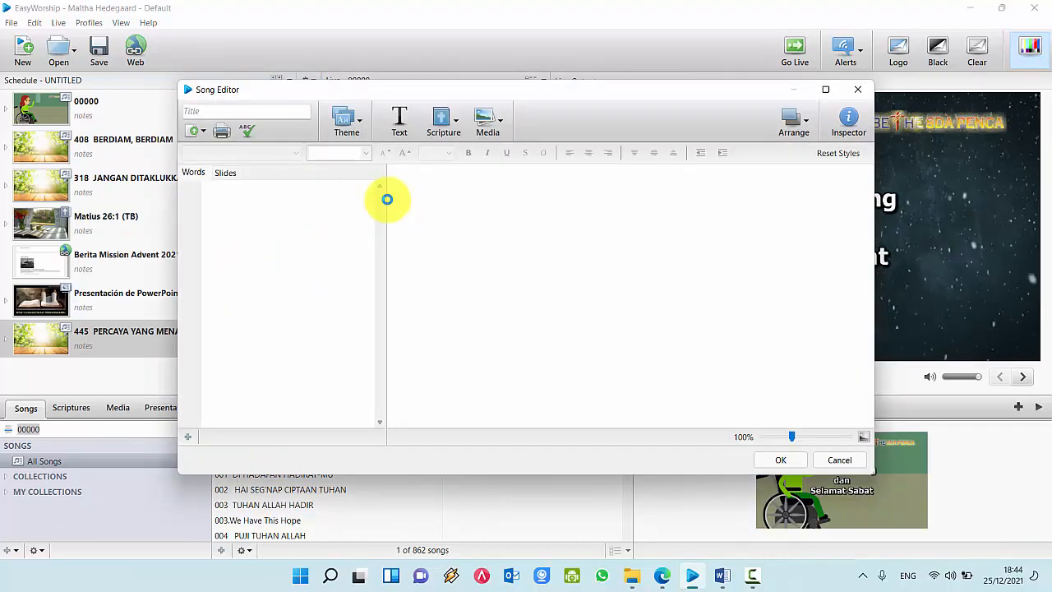
# Step: Add a fourth slide 'Doa Tutup' with the closing-prayer leader's name below it
pyautogui.click(250, 315)
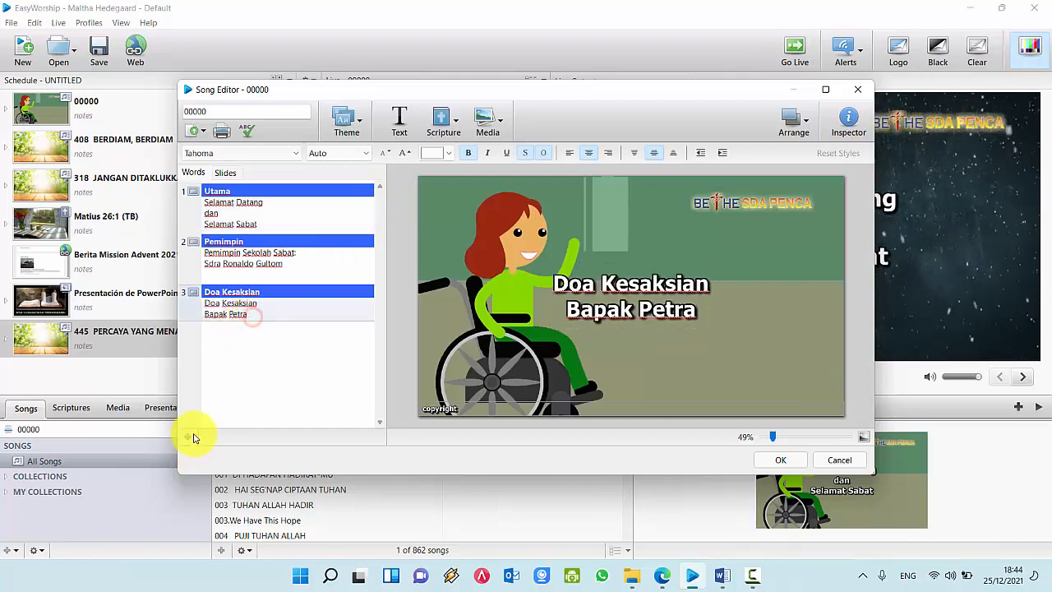
pyautogui.click(189, 437)
pyautogui.write('Doa Tutup')
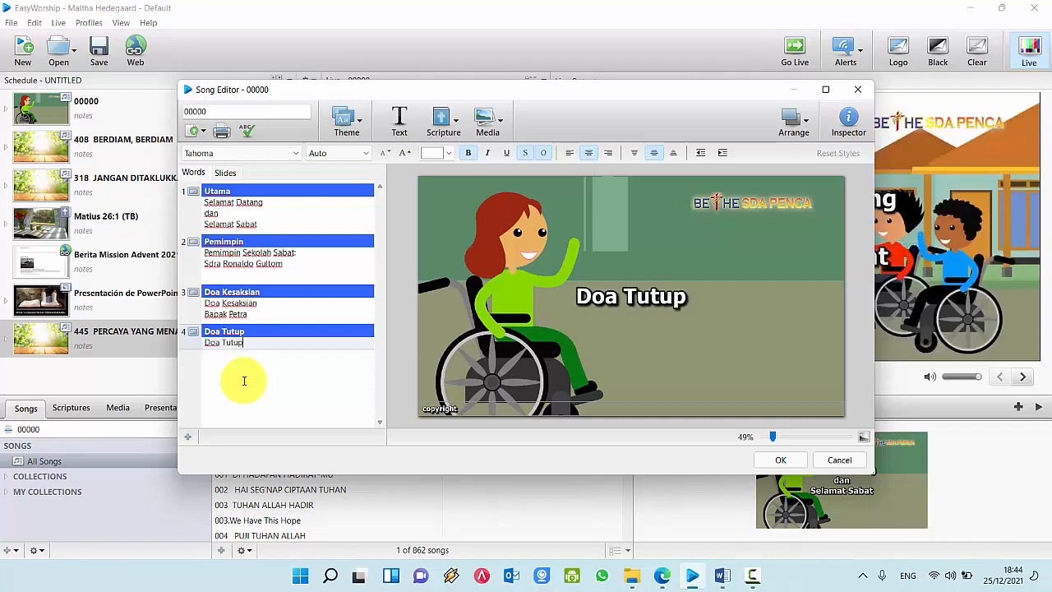
pyautogui.press('Return')
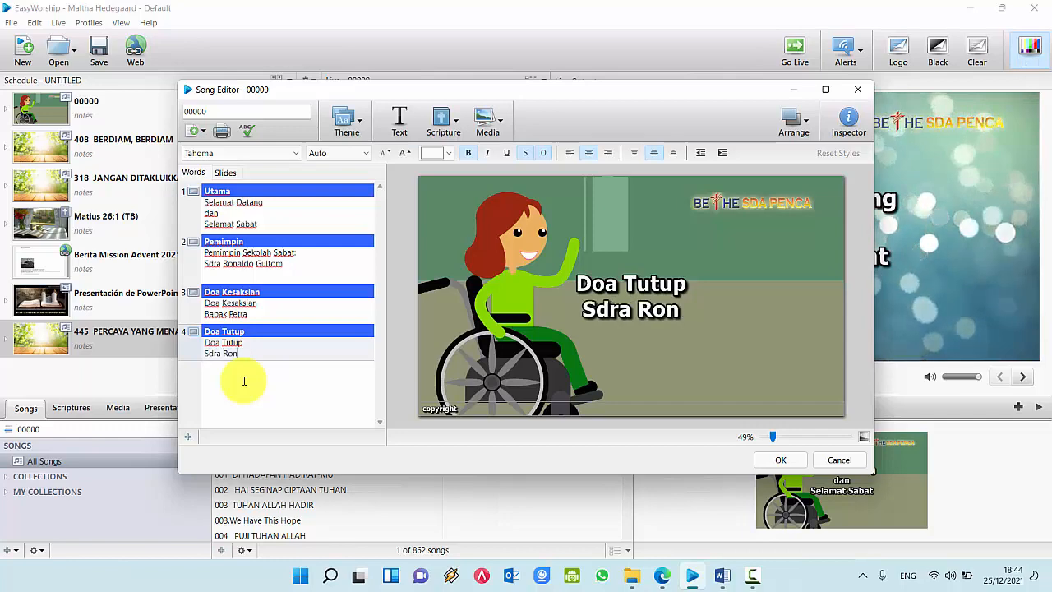
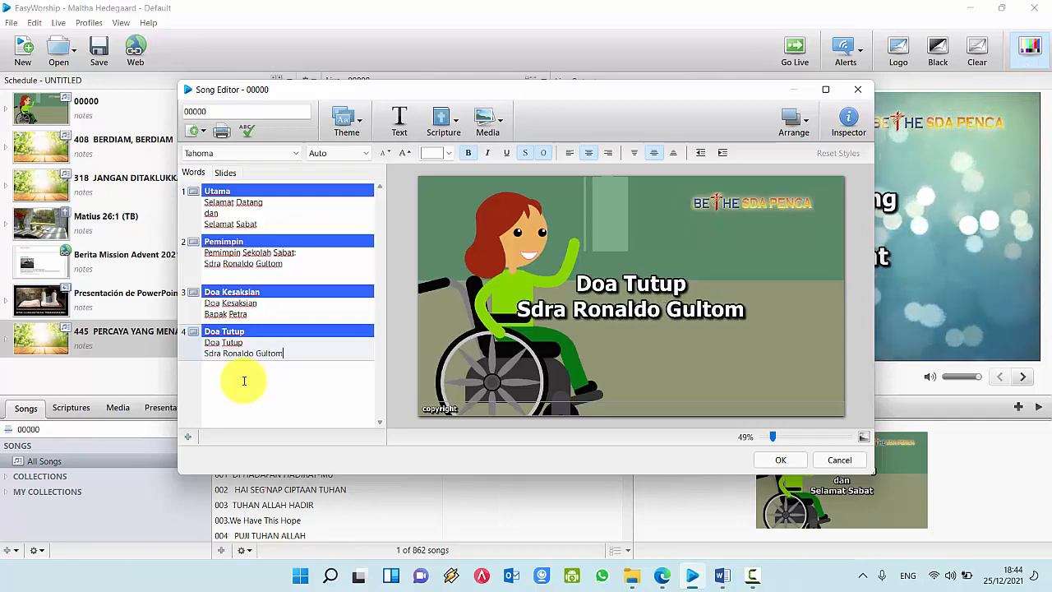
pyautogui.click(781, 458)
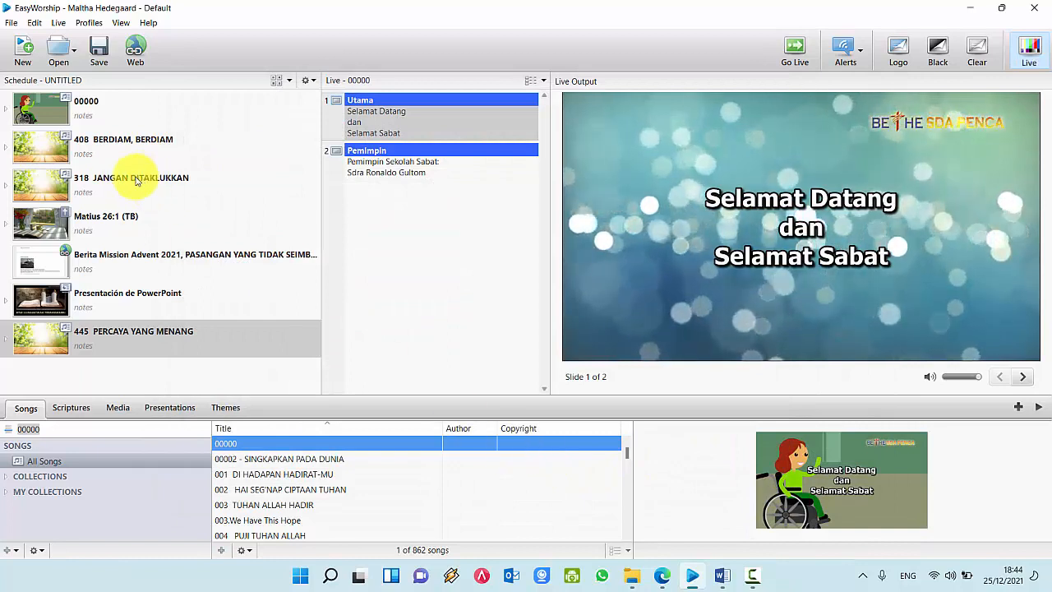
# Step: Save the schedule on the Desktop as 'Jadwal Sekolah Sabat.ewsx'
pyautogui.click(98, 54)
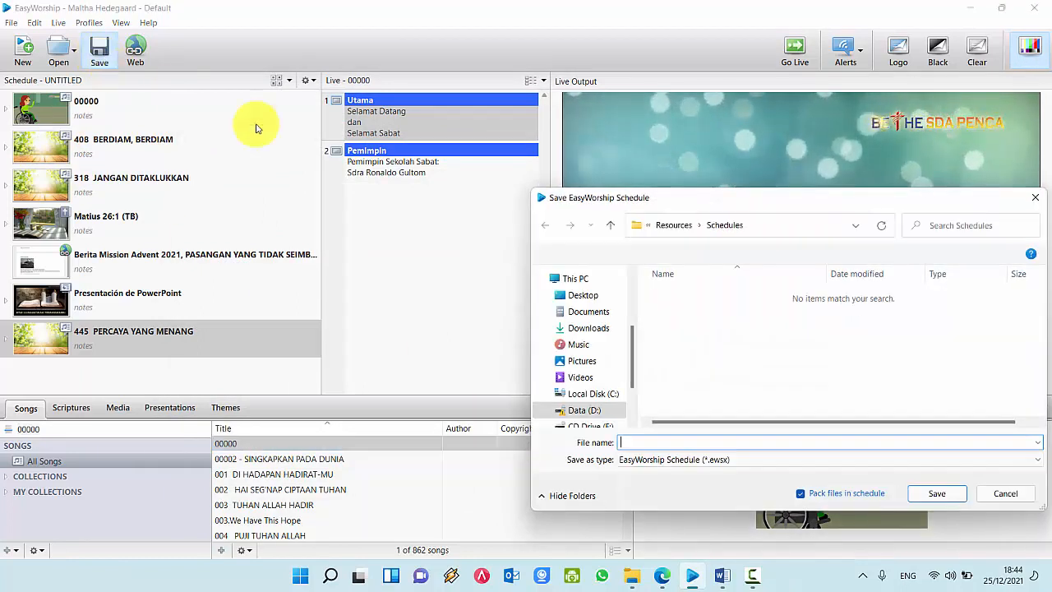
pyautogui.click(589, 298)
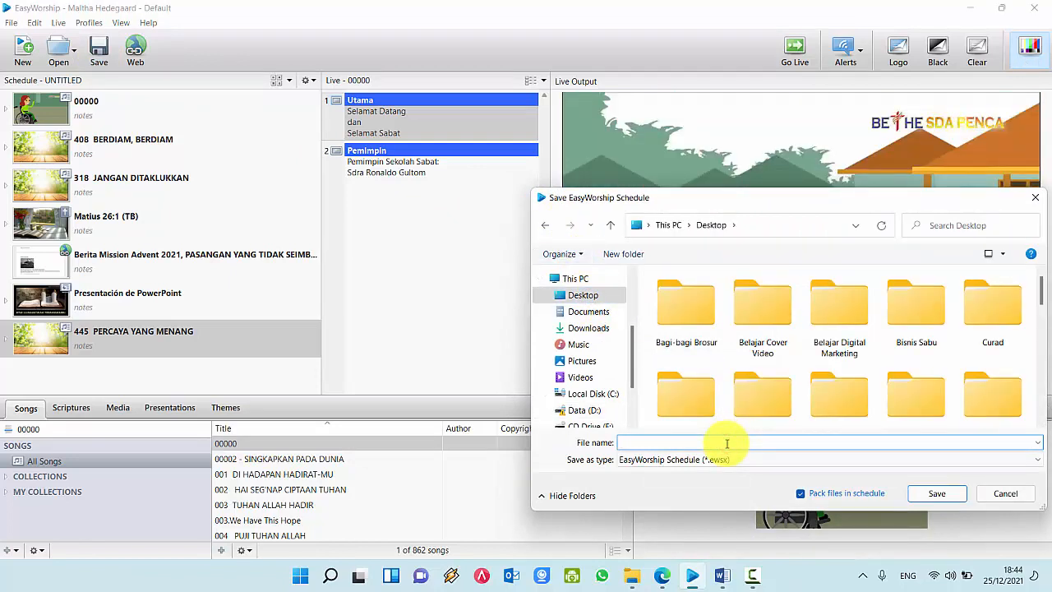
pyautogui.write('Jadwal Sekolah Sabat')
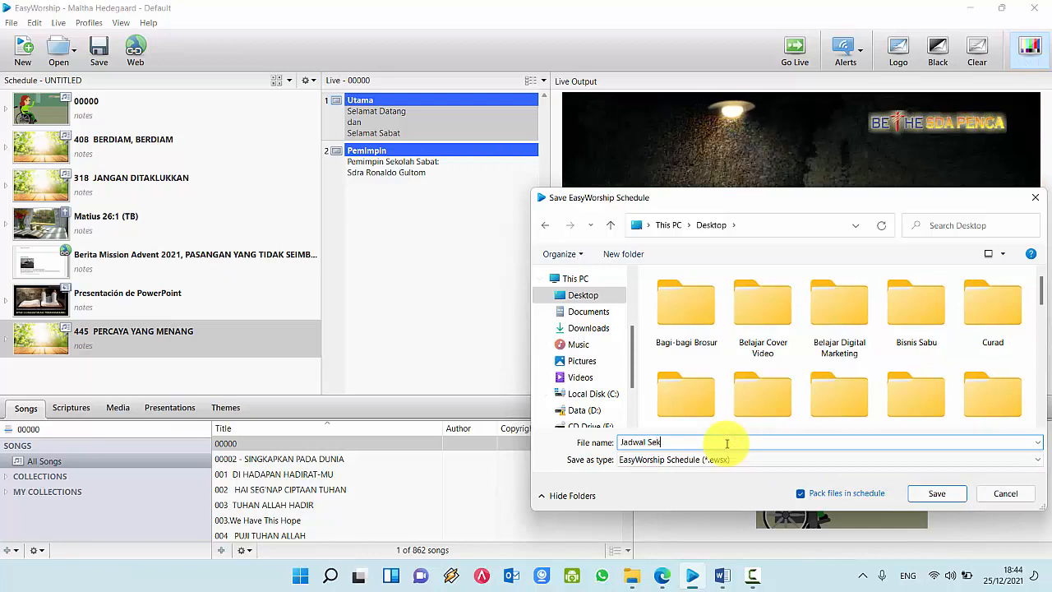
pyautogui.click(940, 495)
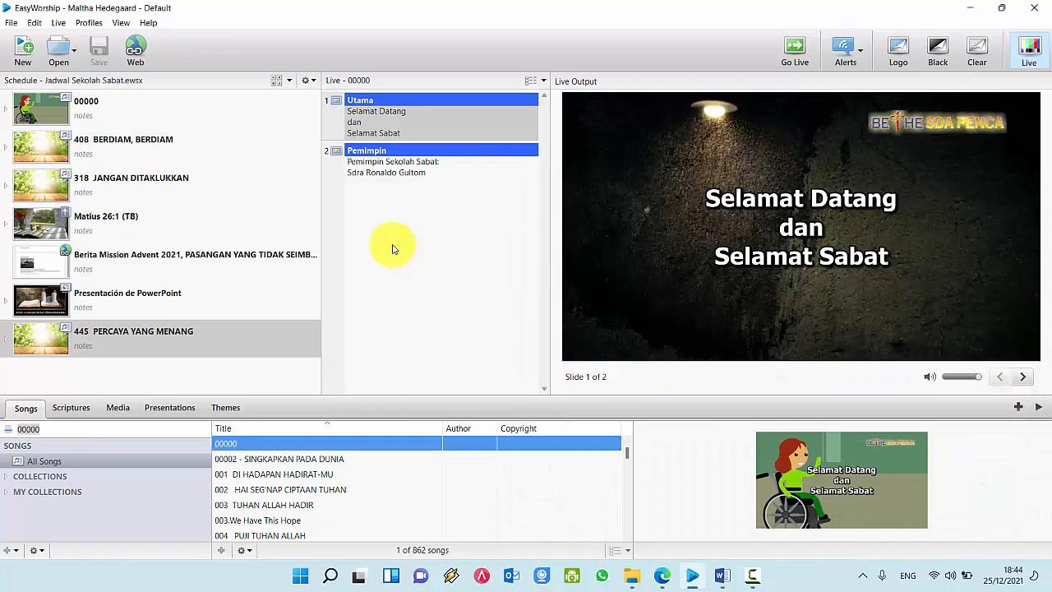
pyautogui.click(93, 104)
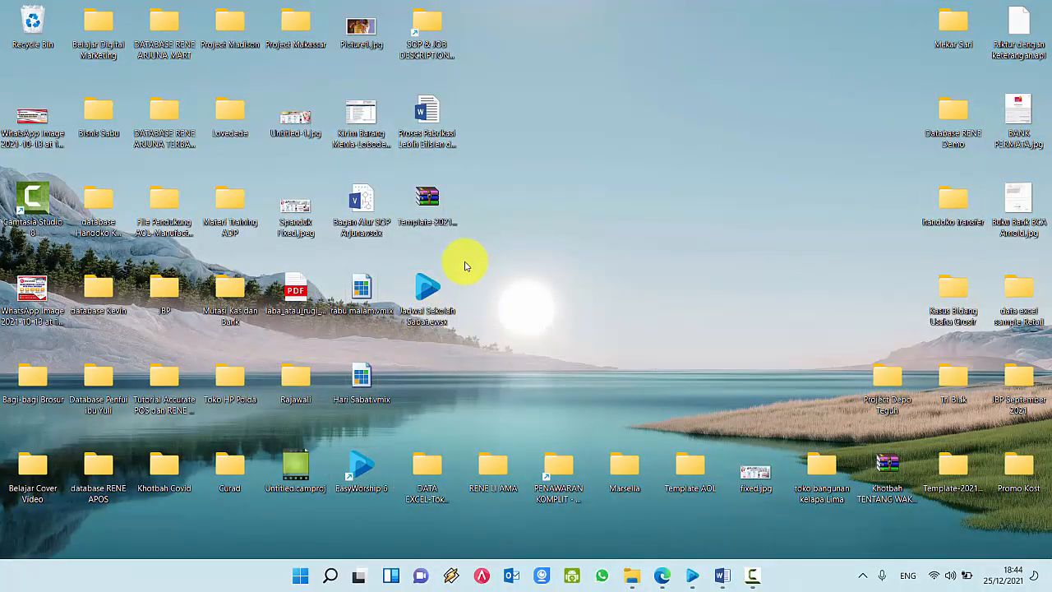
# Step: Bring the EasyWorship window back up and exit the program
pyautogui.click(693, 577)
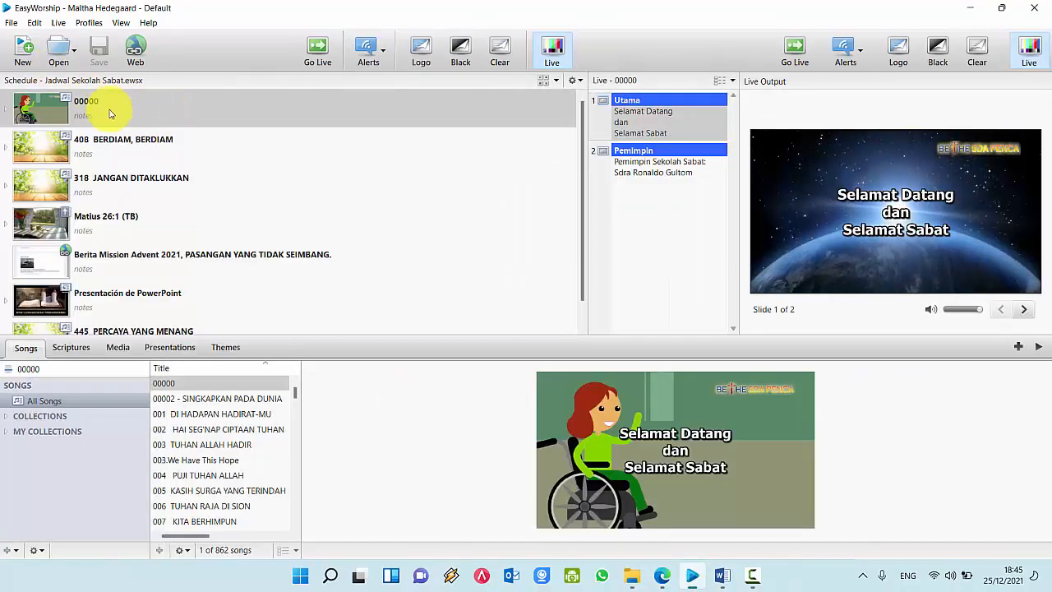
pyautogui.click(111, 113)
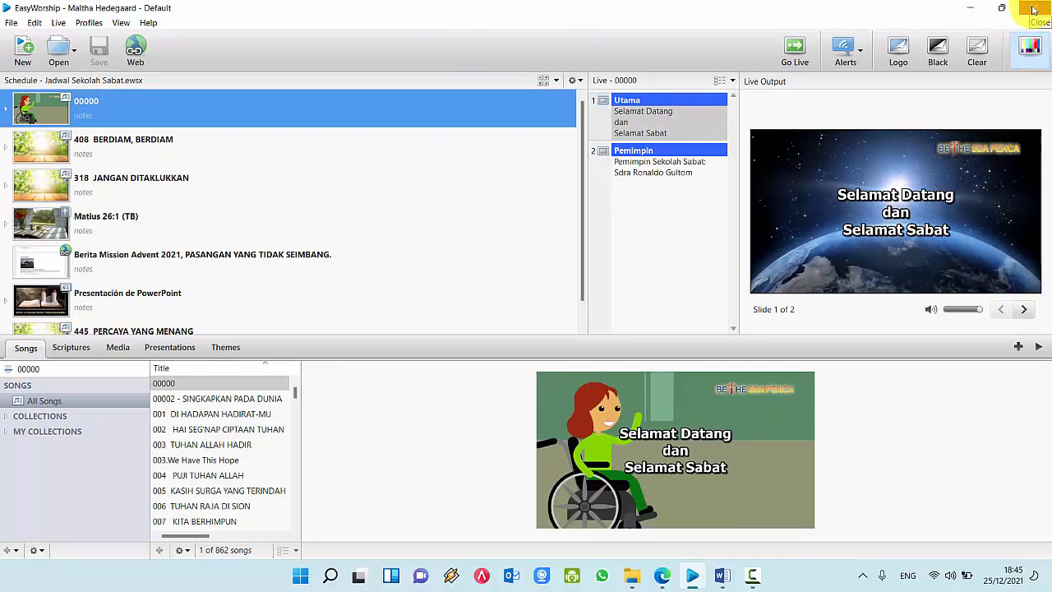
pyautogui.click(1034, 10)
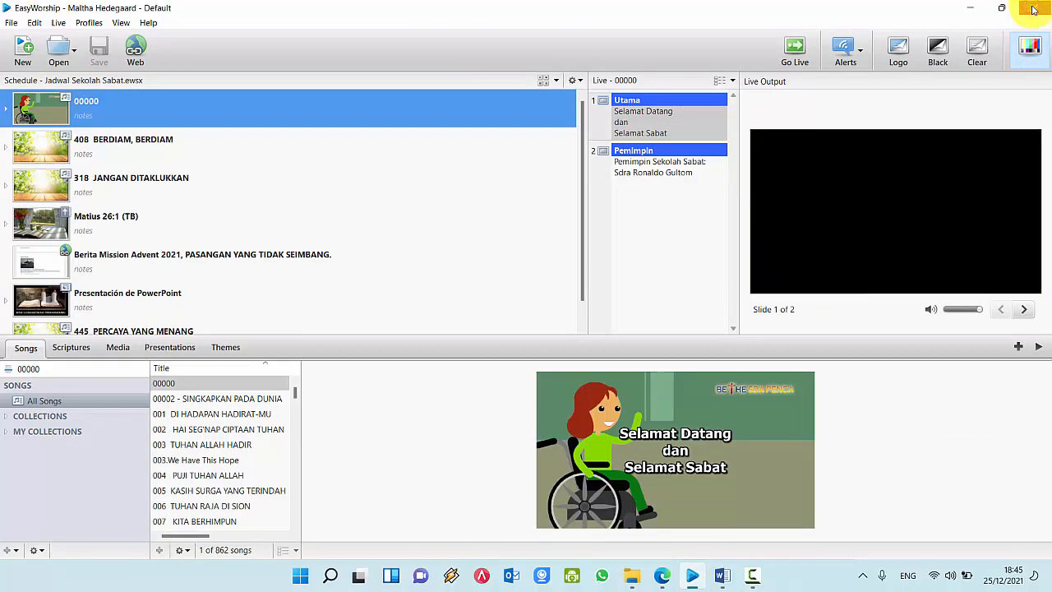
pyautogui.click(701, 274)
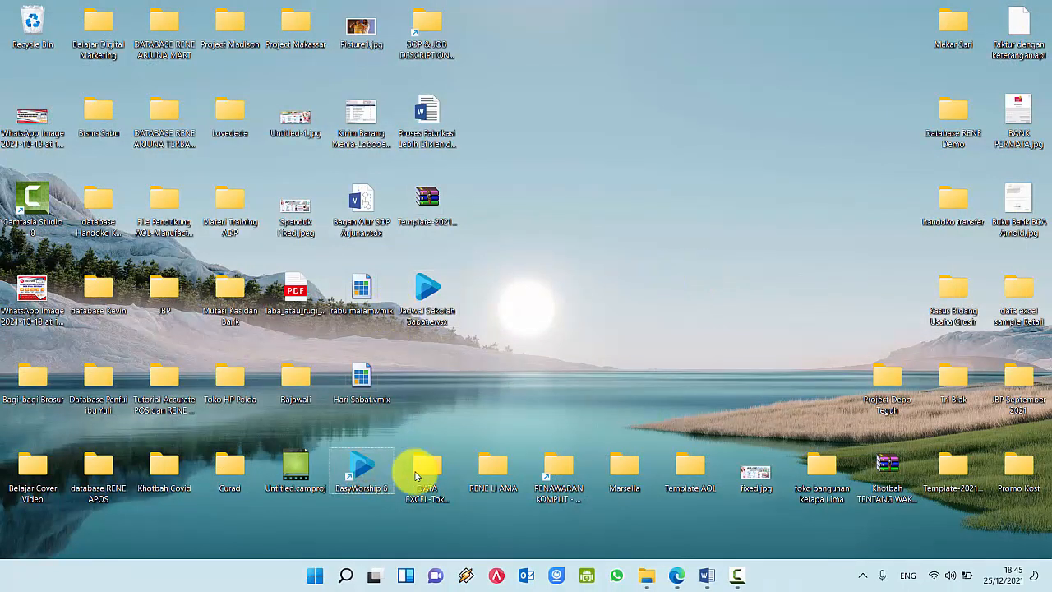
# Step: Open Jadwal Sekolah Sabat.ewsx from the desktop in EasyWorship
pyautogui.click(437, 301)
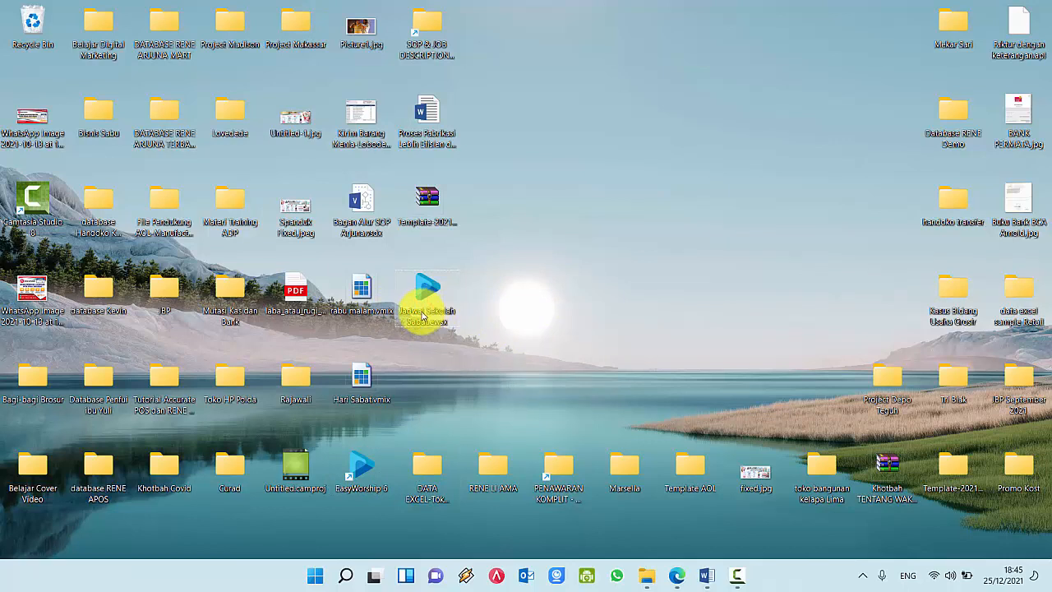
pyautogui.doubleClick(431, 304)
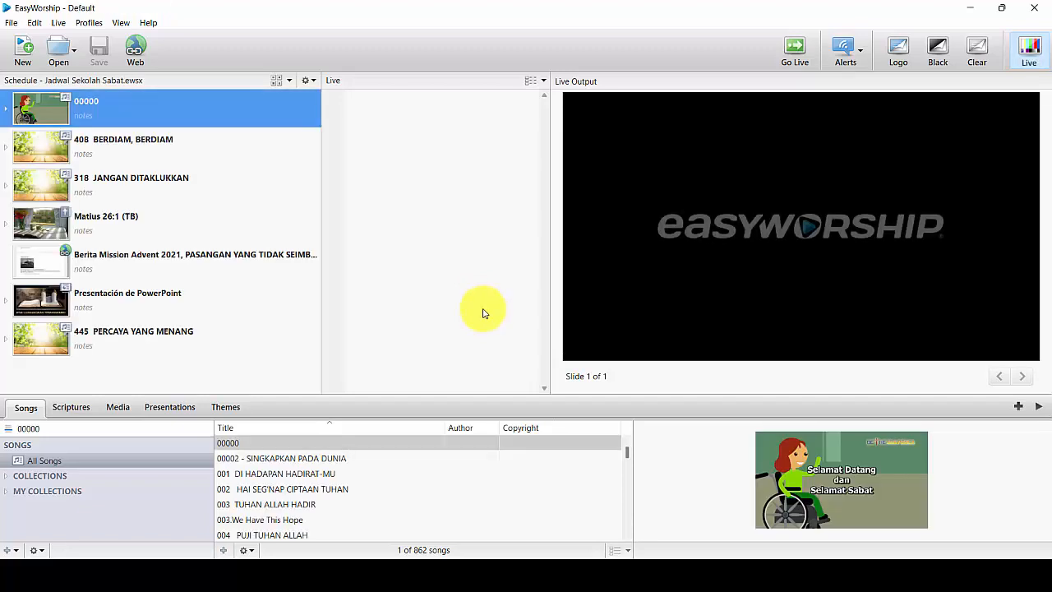
# Step: Send the updated four-slide 00000 song live
pyautogui.click(247, 443)
pyautogui.click(129, 155)
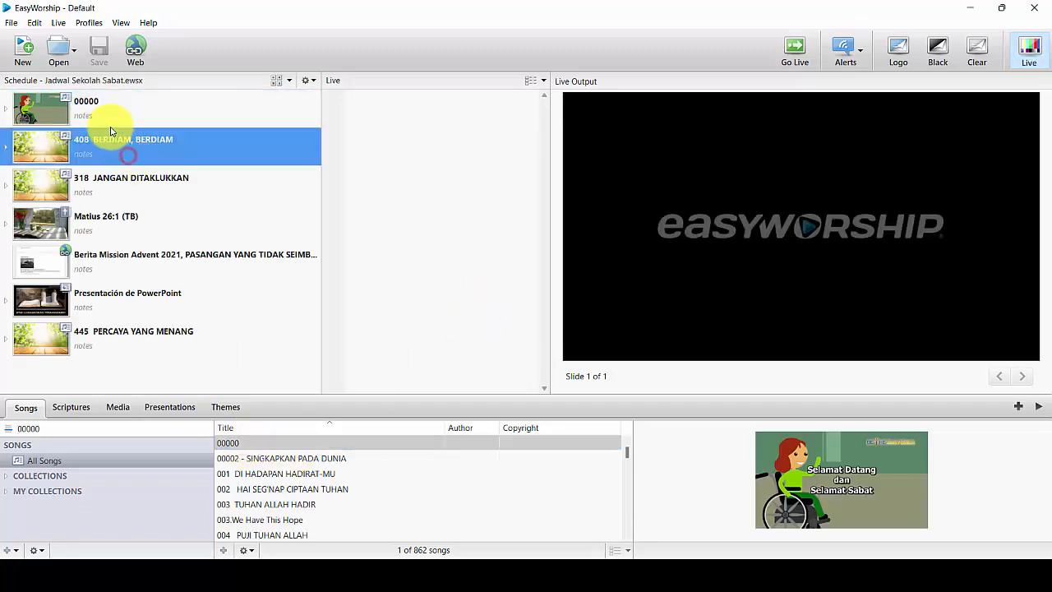
pyautogui.click(107, 113)
pyautogui.click(111, 142)
pyautogui.click(118, 115)
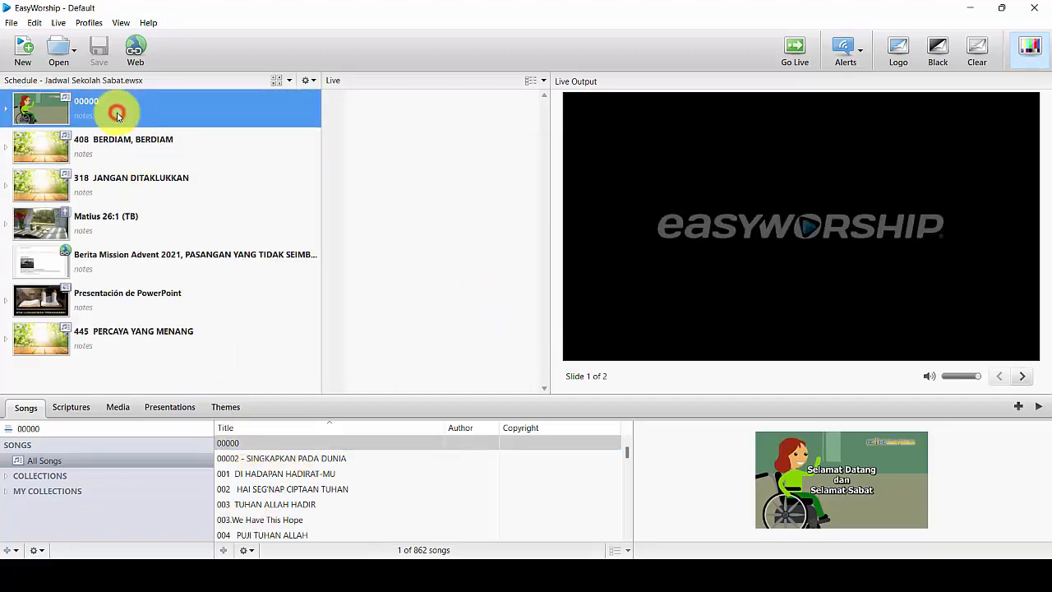
pyautogui.doubleClick(118, 115)
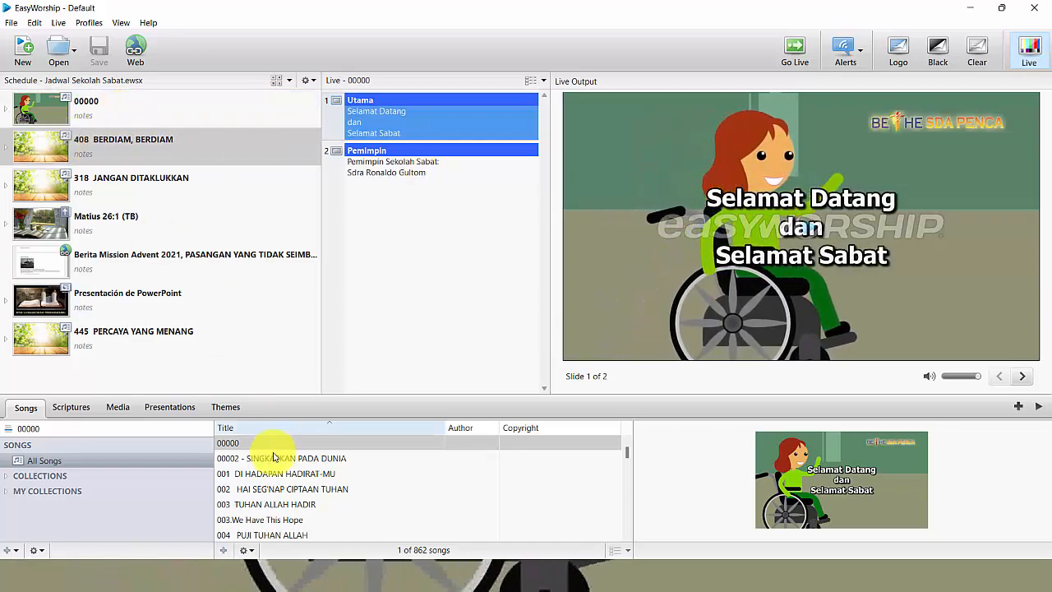
pyautogui.doubleClick(259, 442)
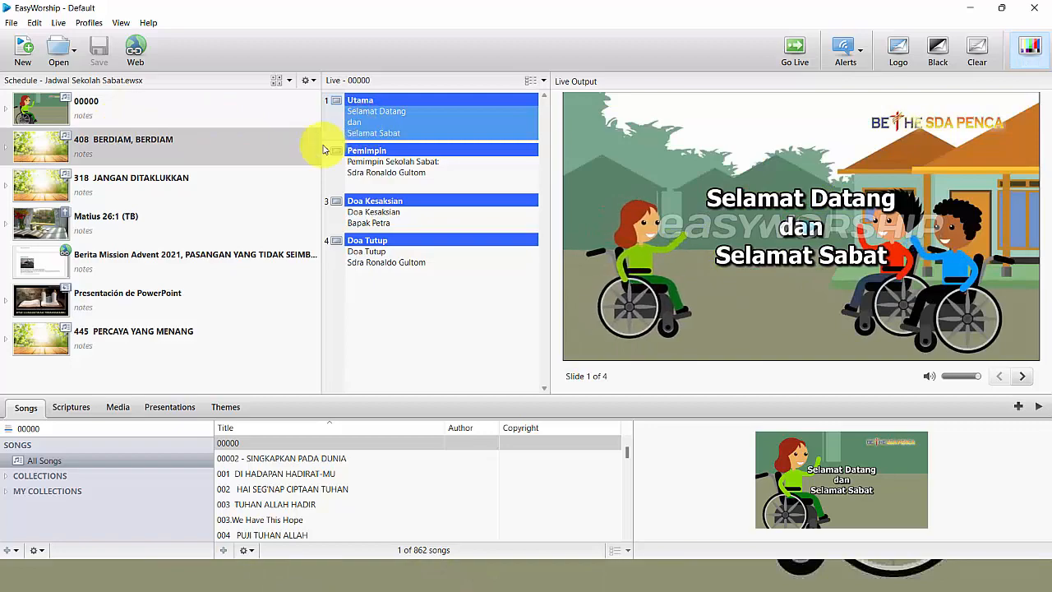
# Step: Put 408 BERDIAM, BERDIAM live and step through the chorus and Verses 2, 3 and 4
pyautogui.click(144, 177)
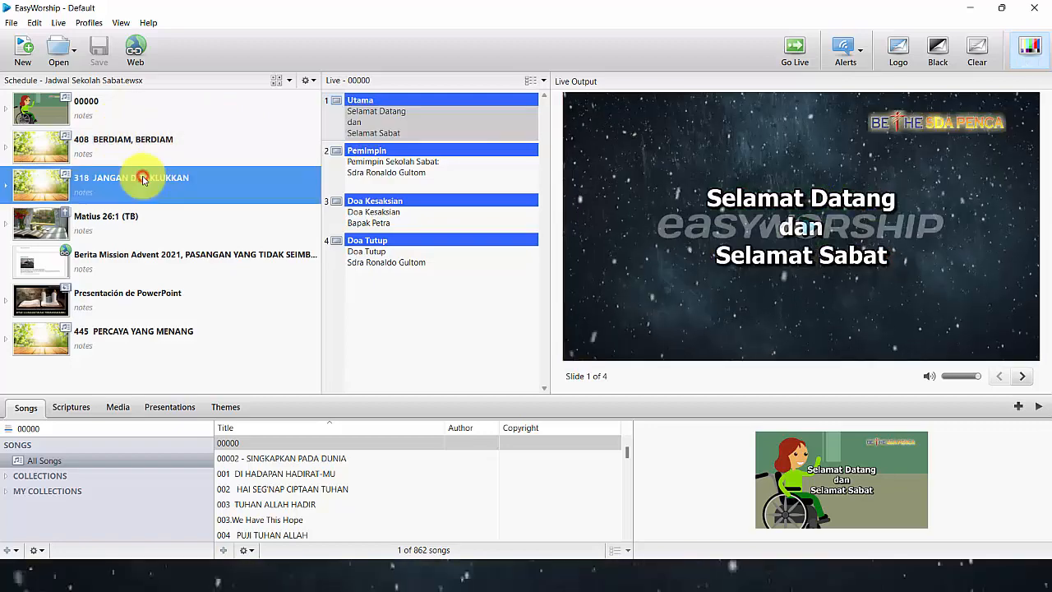
pyautogui.click(113, 145)
pyautogui.doubleClick(113, 145)
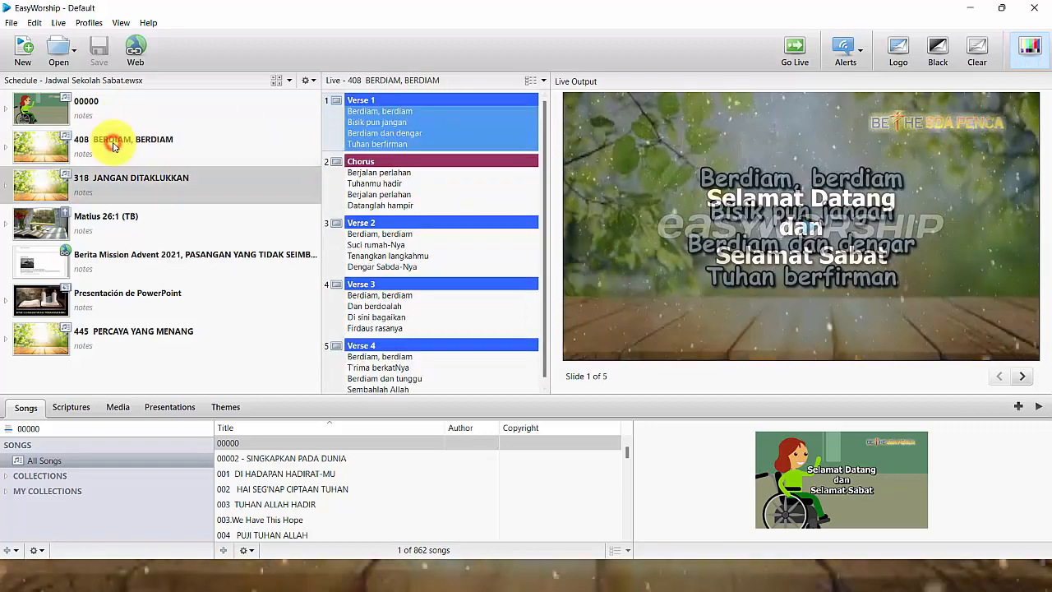
pyautogui.click(403, 197)
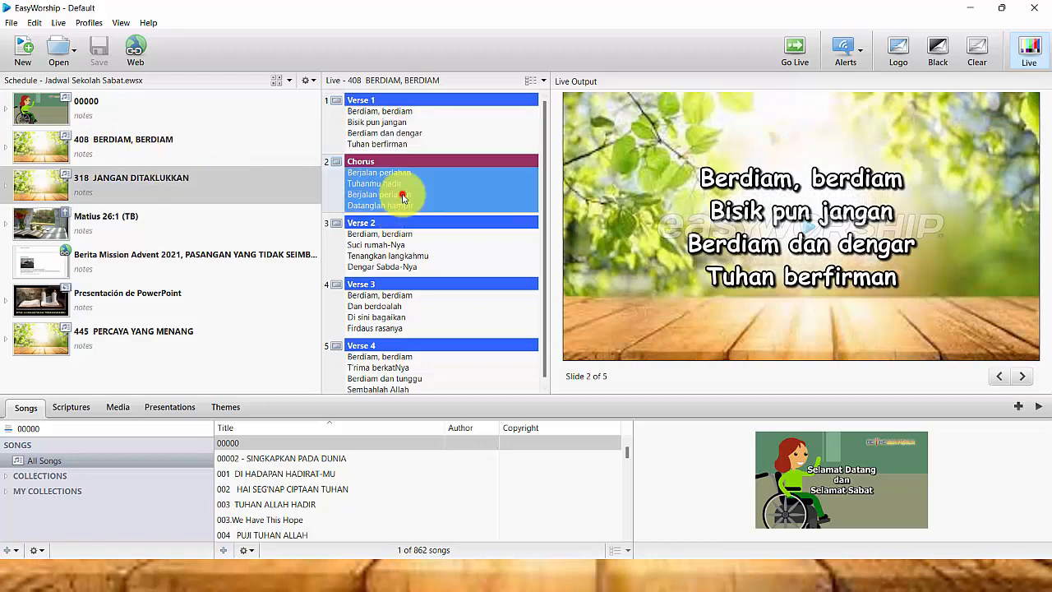
pyautogui.click(409, 243)
pyautogui.click(417, 294)
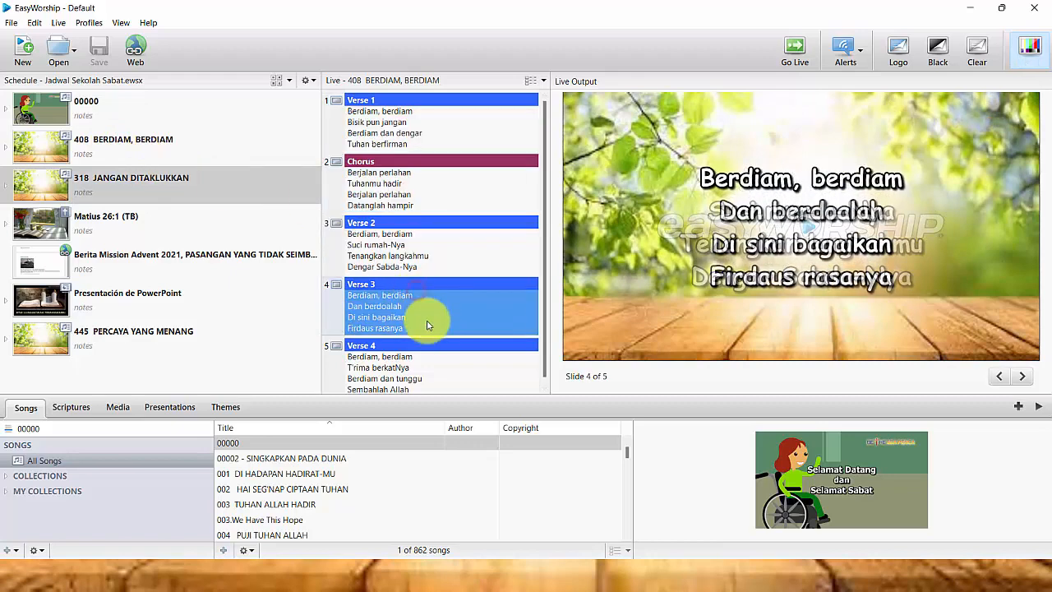
pyautogui.click(434, 359)
# Step: Send the Matius 26:1 reading, the mission news page and song 445 live in turn
pyautogui.click(126, 227)
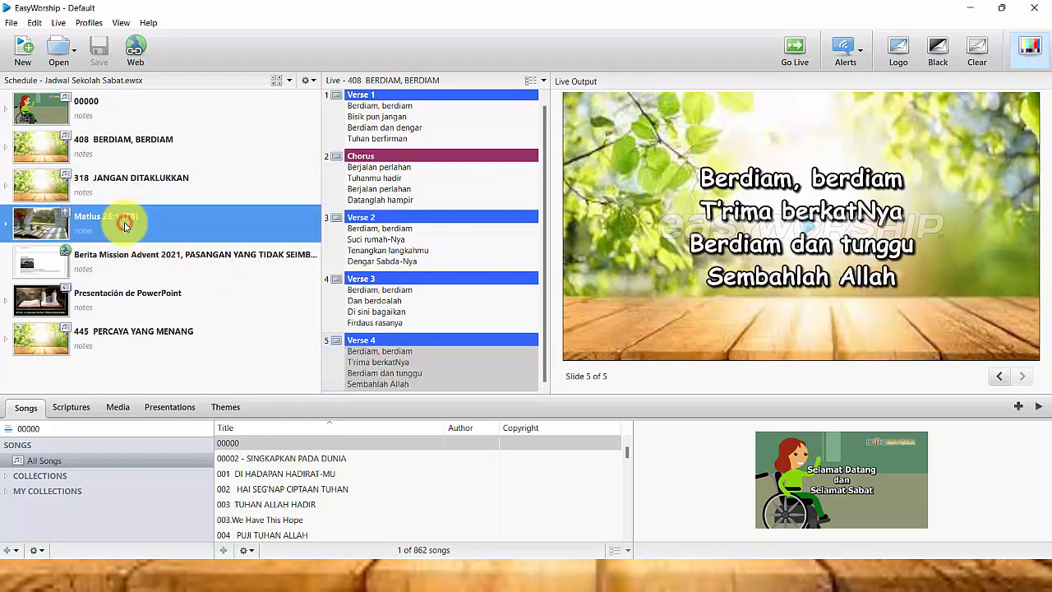
pyautogui.doubleClick(126, 227)
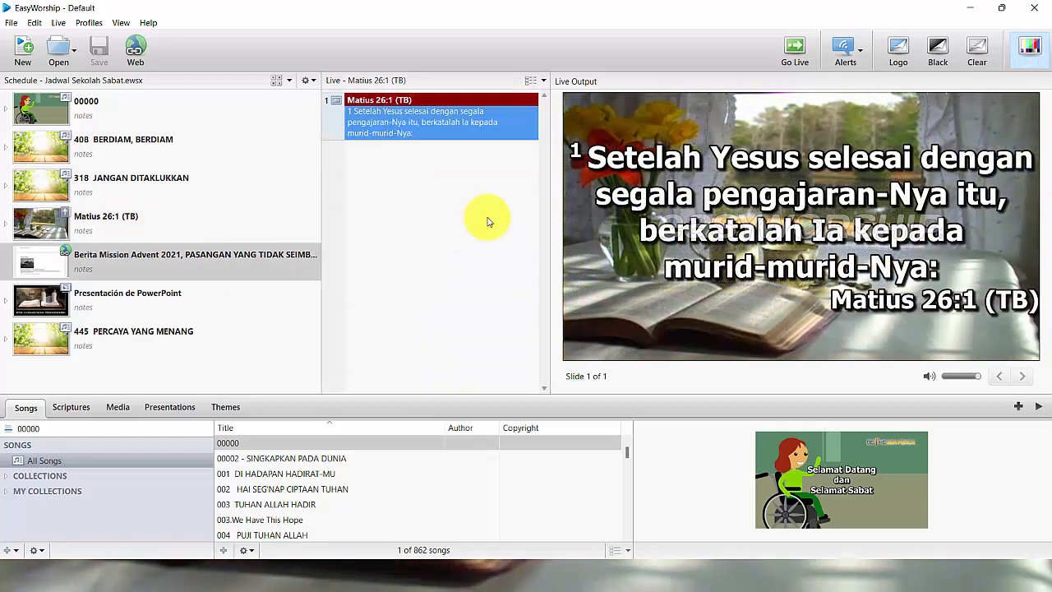
pyautogui.doubleClick(140, 256)
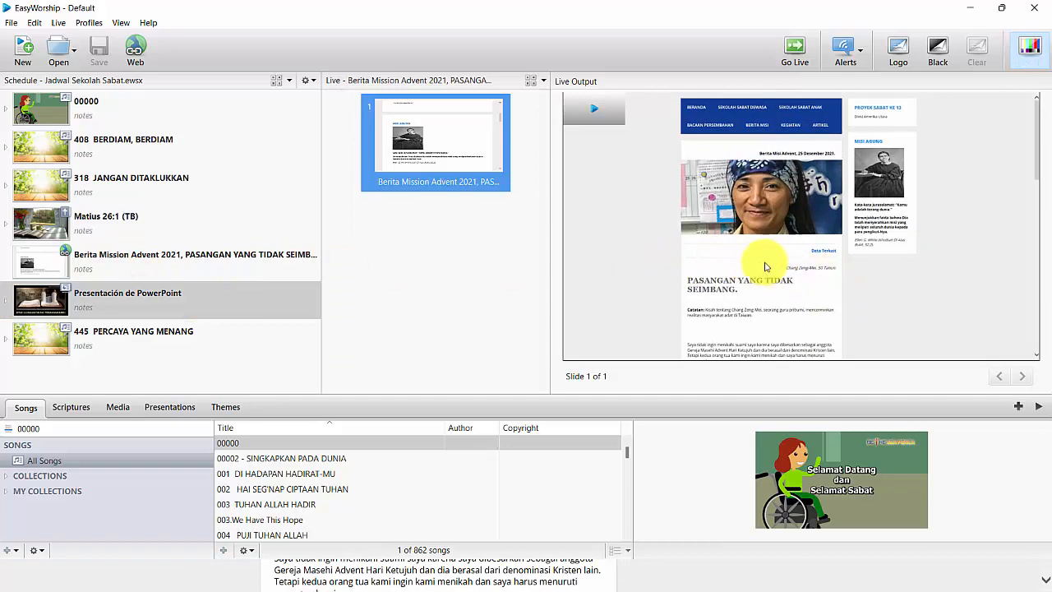
pyautogui.click(144, 339)
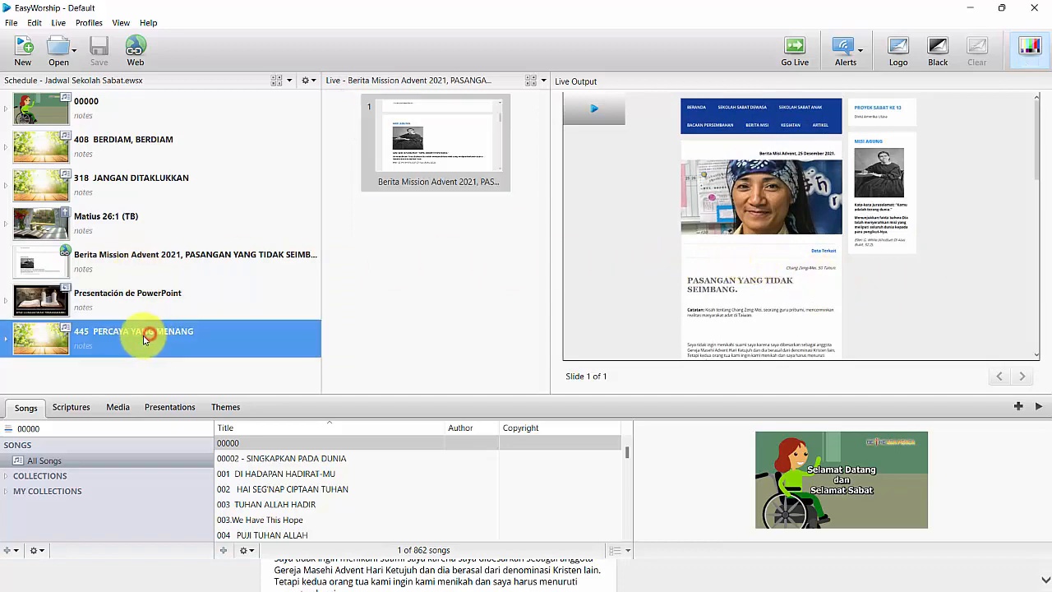
pyautogui.doubleClick(129, 339)
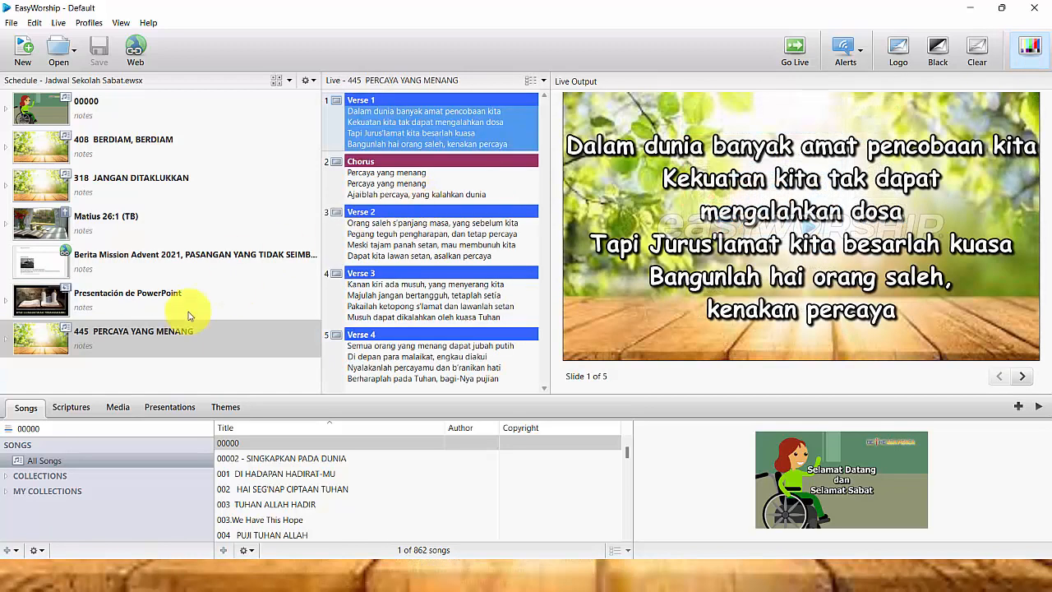
# Step: Put the PowerPoint lesson live and advance to slides 2 and 3
pyautogui.click(110, 305)
pyautogui.doubleClick(150, 299)
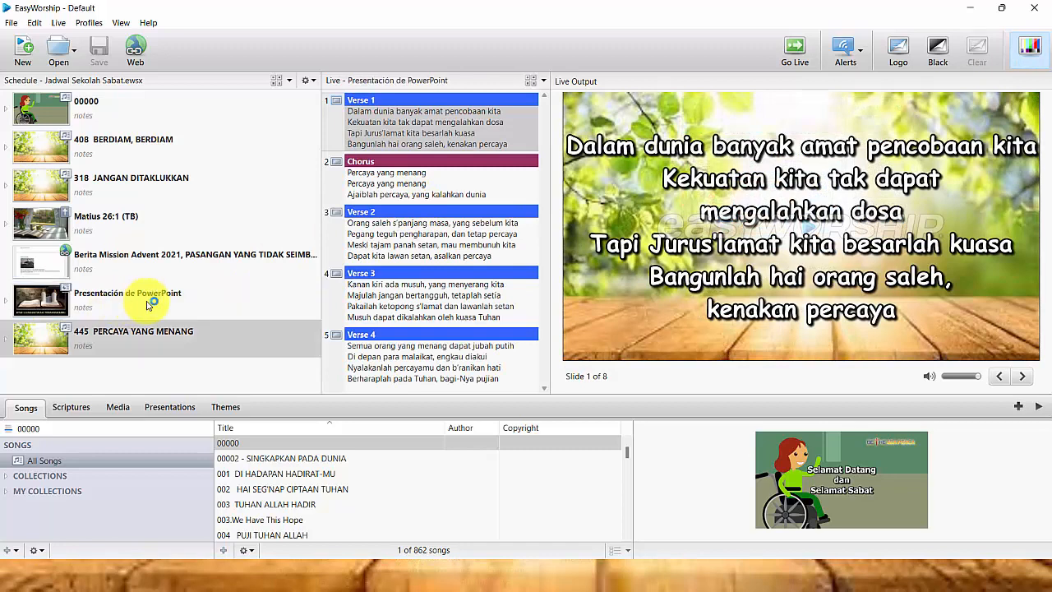
pyautogui.click(442, 247)
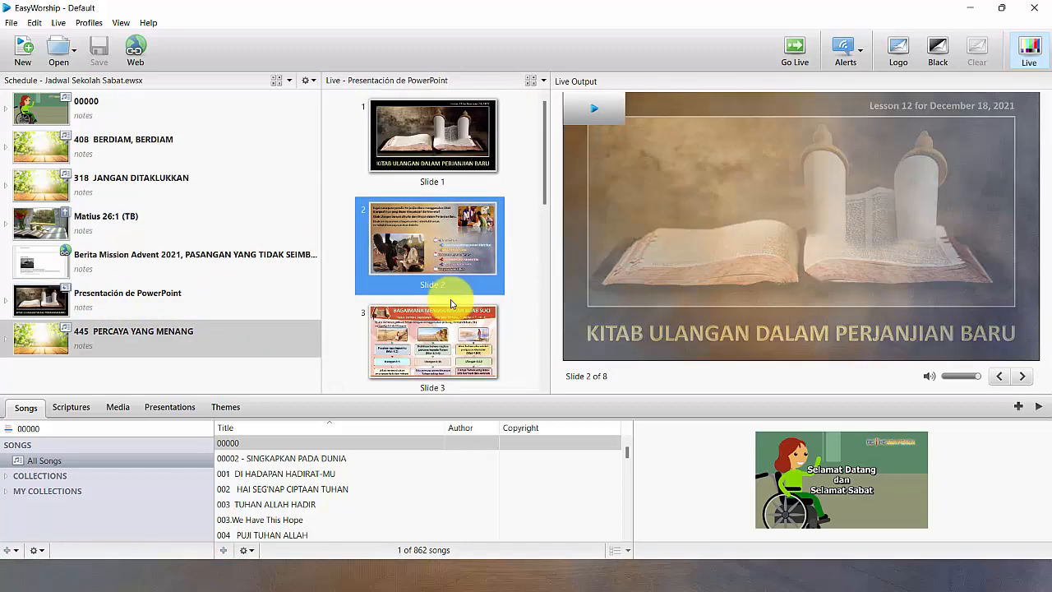
pyautogui.click(441, 343)
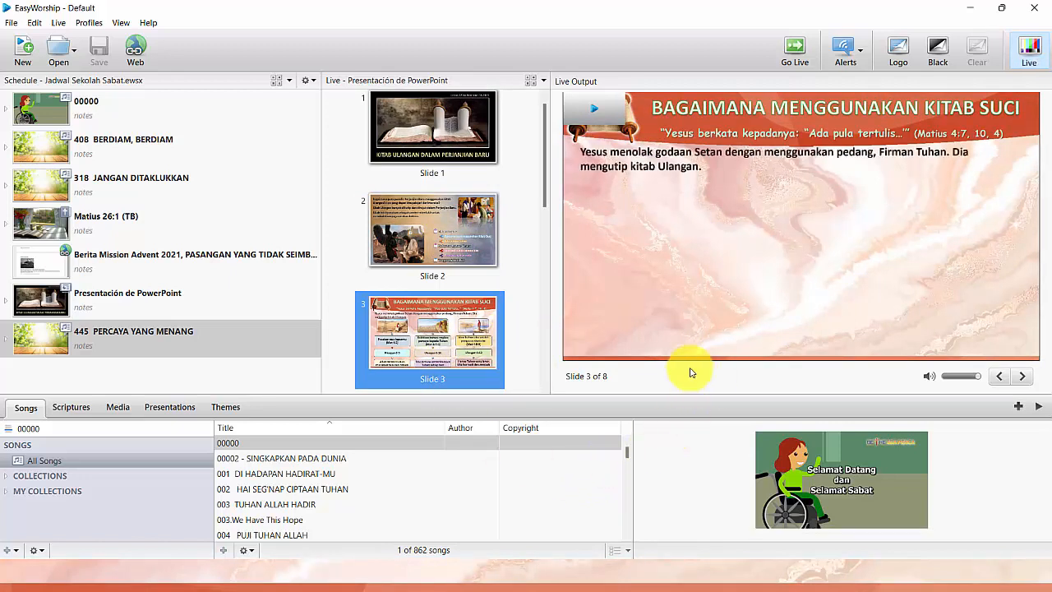
pyautogui.press('super')
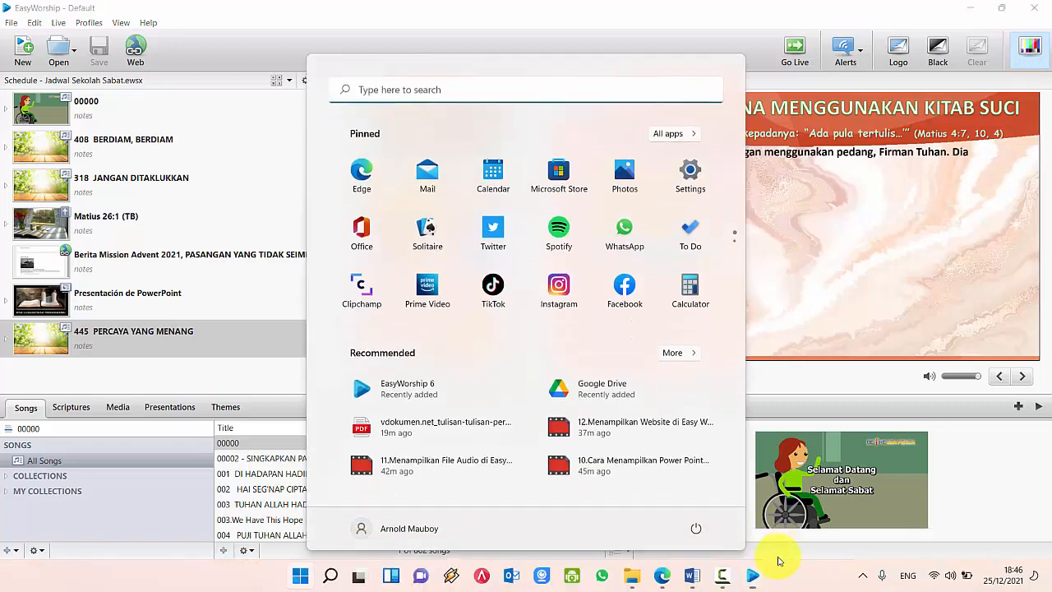
pyautogui.click(691, 576)
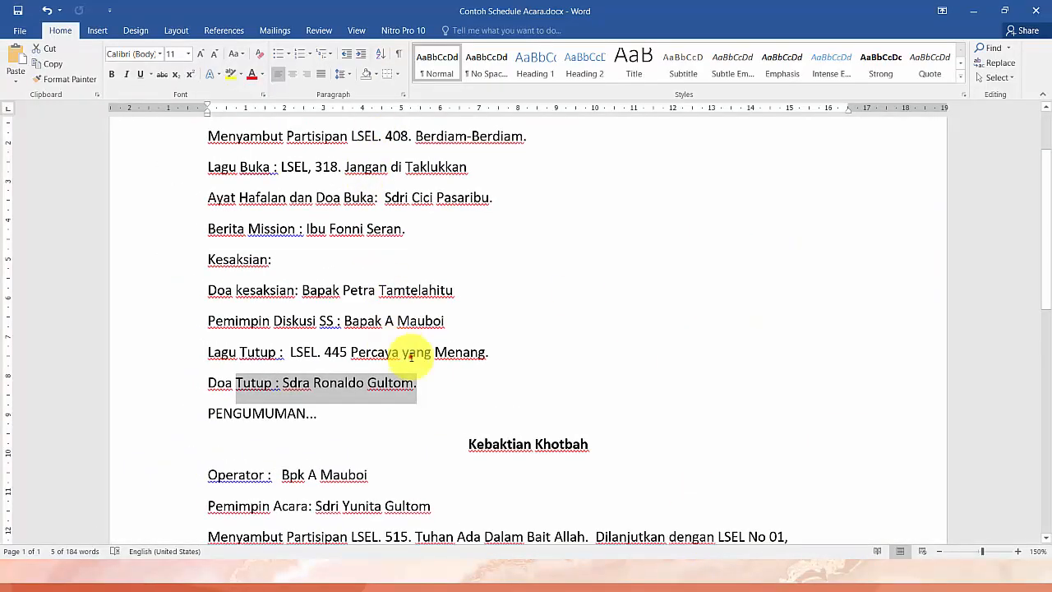
pyautogui.click(389, 354)
pyautogui.scroll(-5, 411, 331)
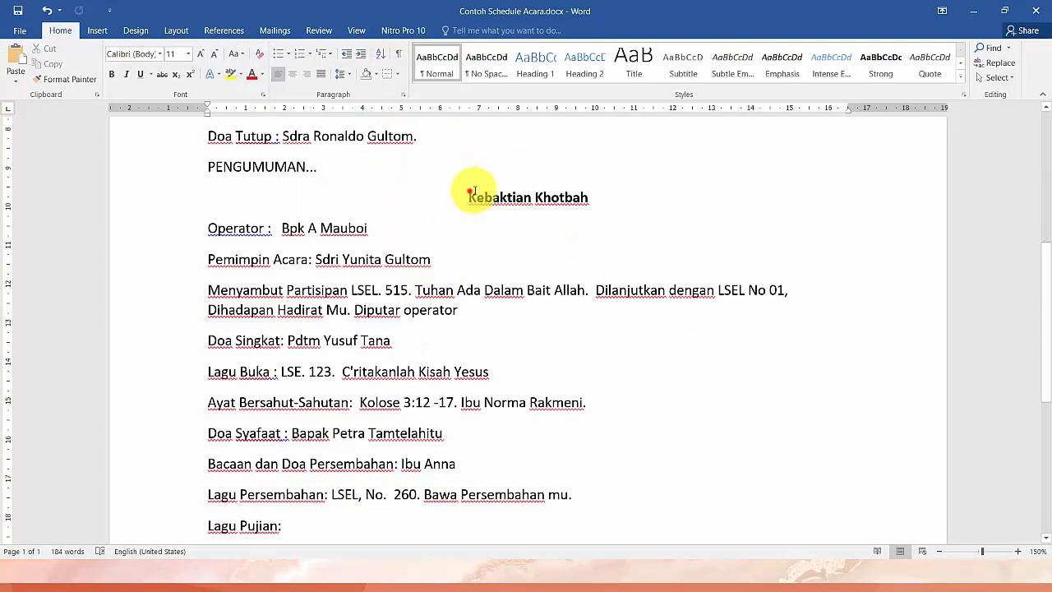
pyautogui.moveTo(473, 196); pyautogui.dragTo(583, 211)
pyautogui.scroll(-3, 341, 170)
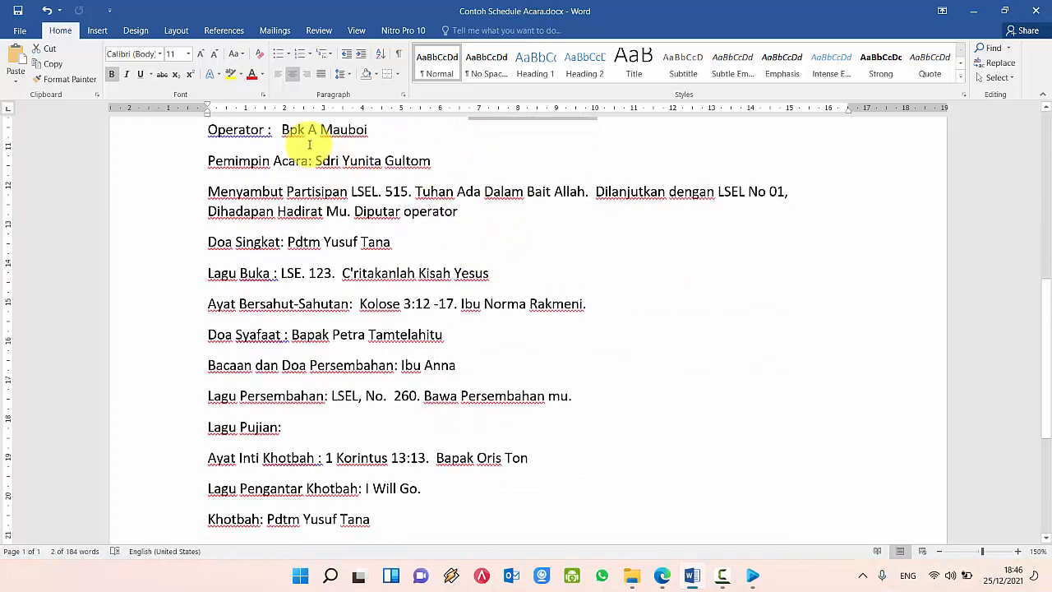
pyautogui.scroll(2, 310, 144)
pyautogui.moveTo(246, 178); pyautogui.dragTo(469, 472)
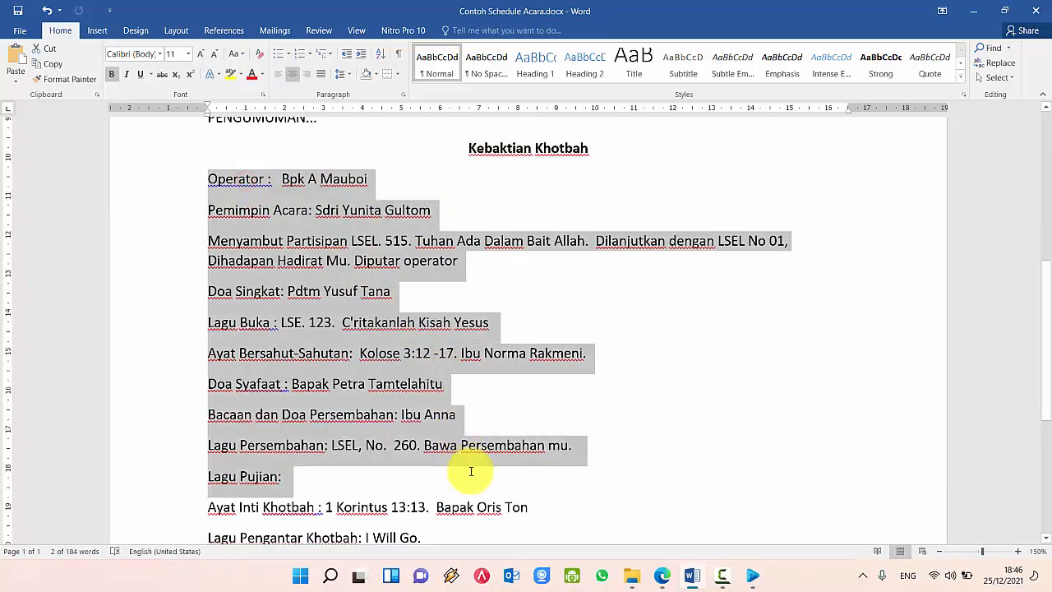
pyautogui.click(322, 424)
pyautogui.scroll(-4, 327, 411)
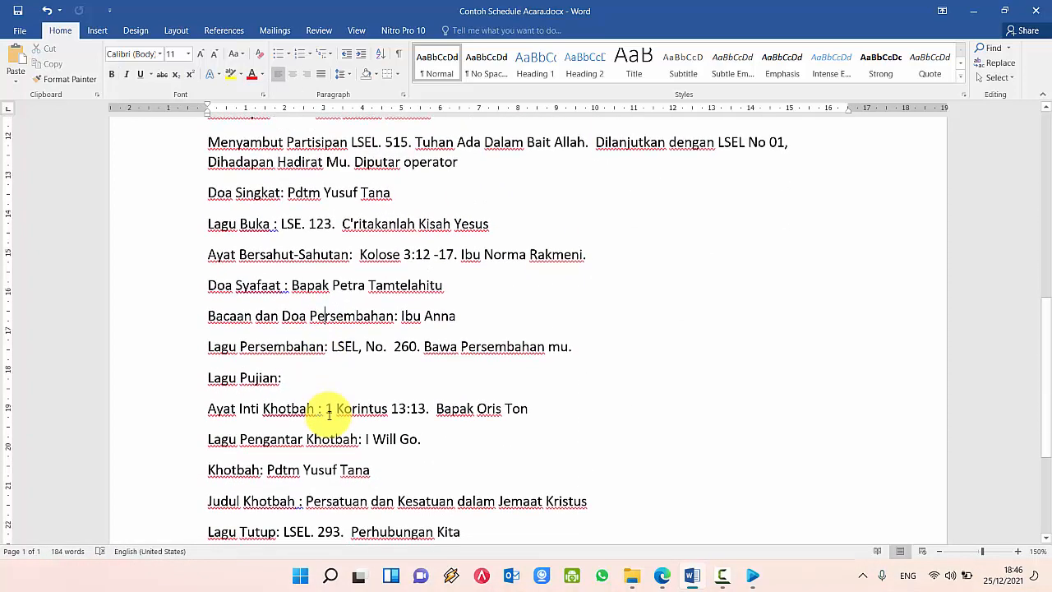
pyautogui.scroll(4, 296, 370)
pyautogui.moveTo(239, 179); pyautogui.dragTo(547, 445)
pyautogui.scroll(-1, 345, 370)
pyautogui.scroll(-3, 345, 370)
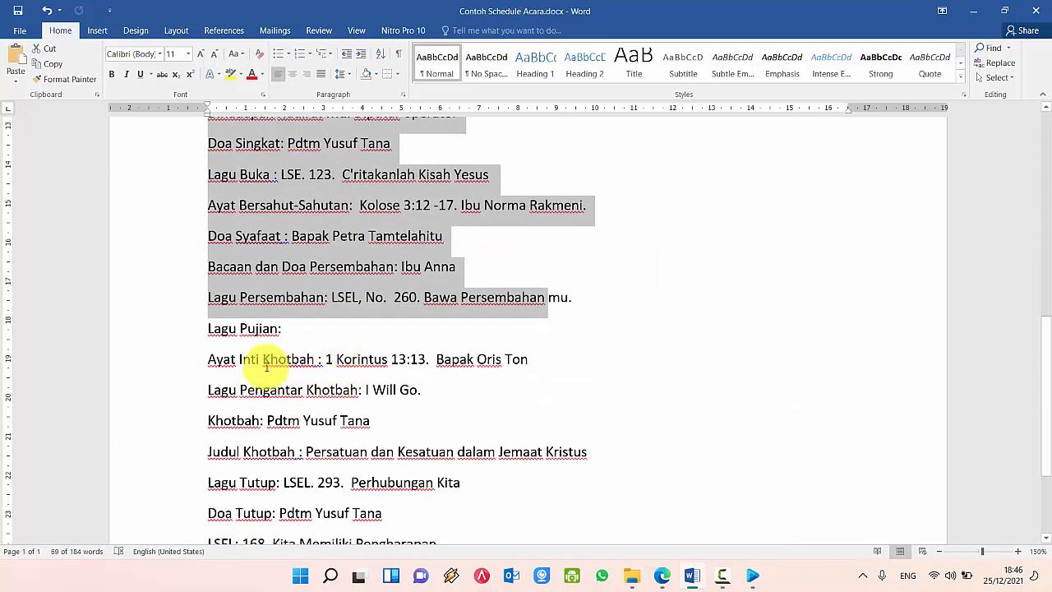
pyautogui.moveTo(211, 359); pyautogui.dragTo(541, 428)
pyautogui.click(309, 359)
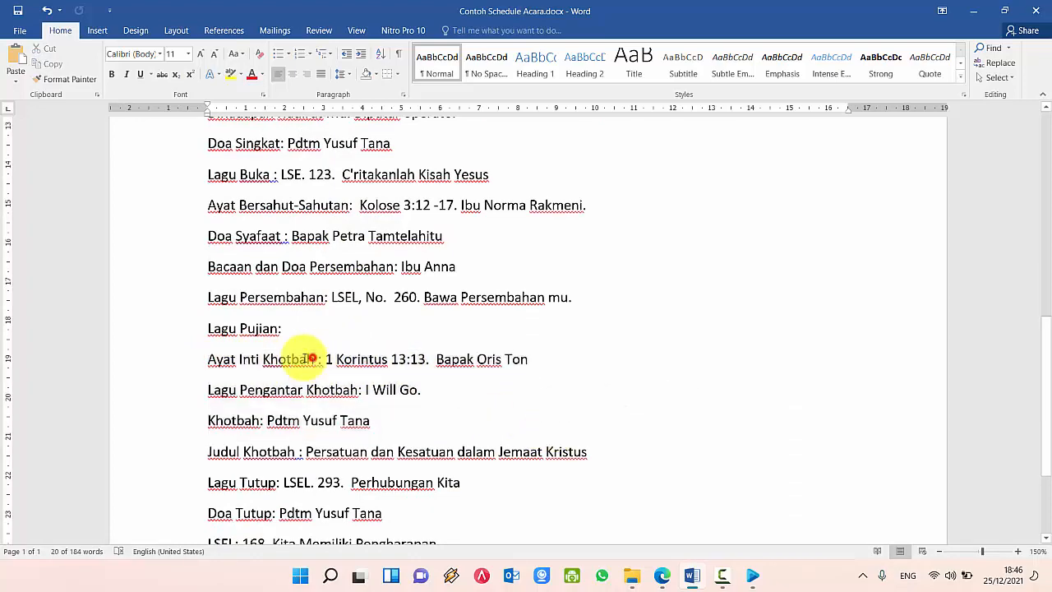
pyautogui.moveTo(241, 359); pyautogui.dragTo(444, 370)
pyautogui.scroll(-2, 422, 378)
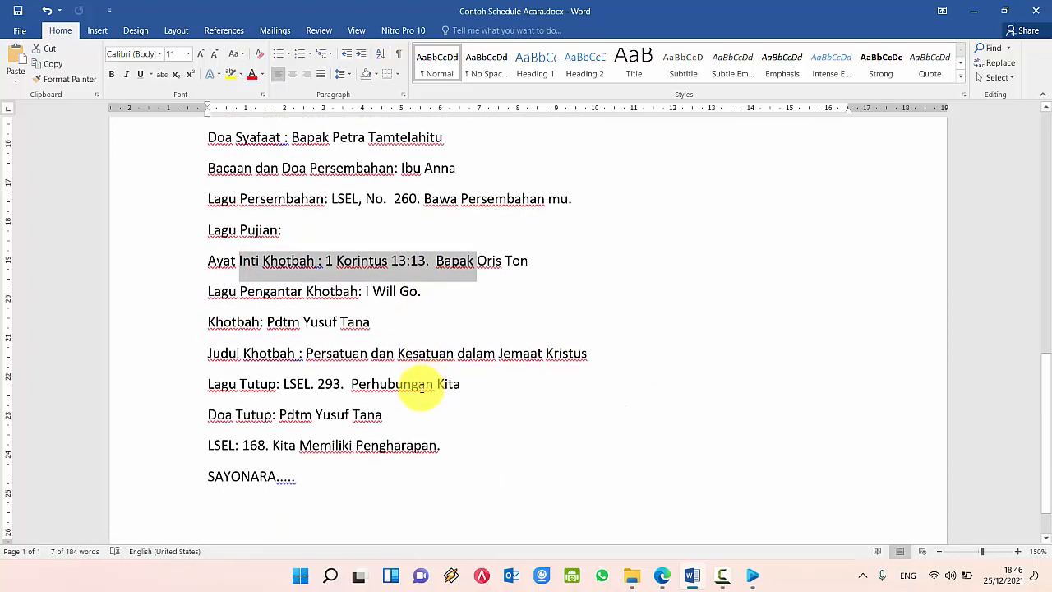
pyautogui.click(303, 384)
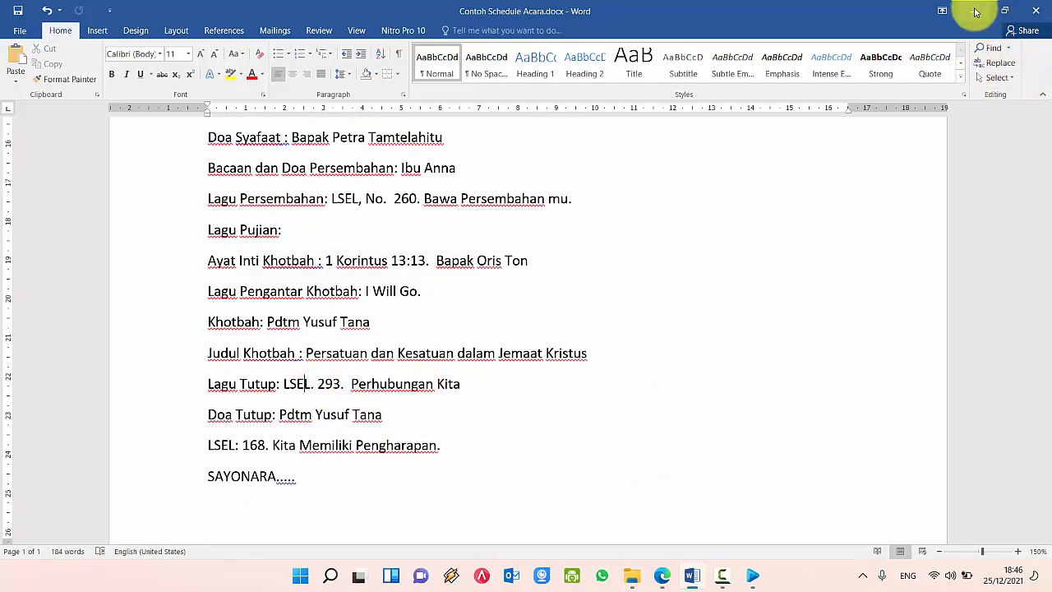
pyautogui.click(973, 10)
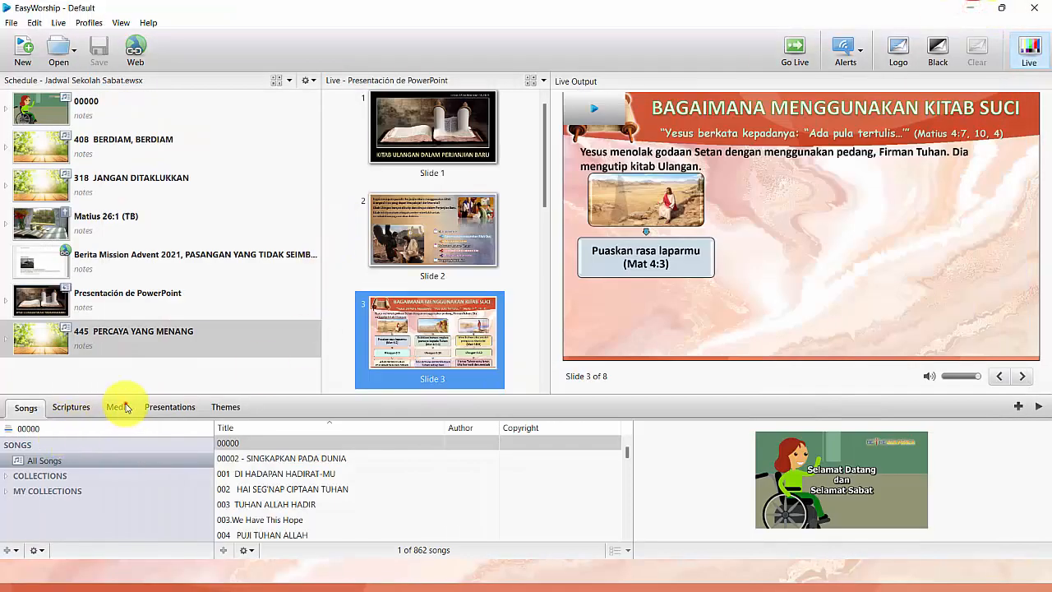
# Step: Add Kejadian 1:1-5 from the TB Bible to the schedule
pyautogui.click(123, 407)
pyautogui.click(76, 409)
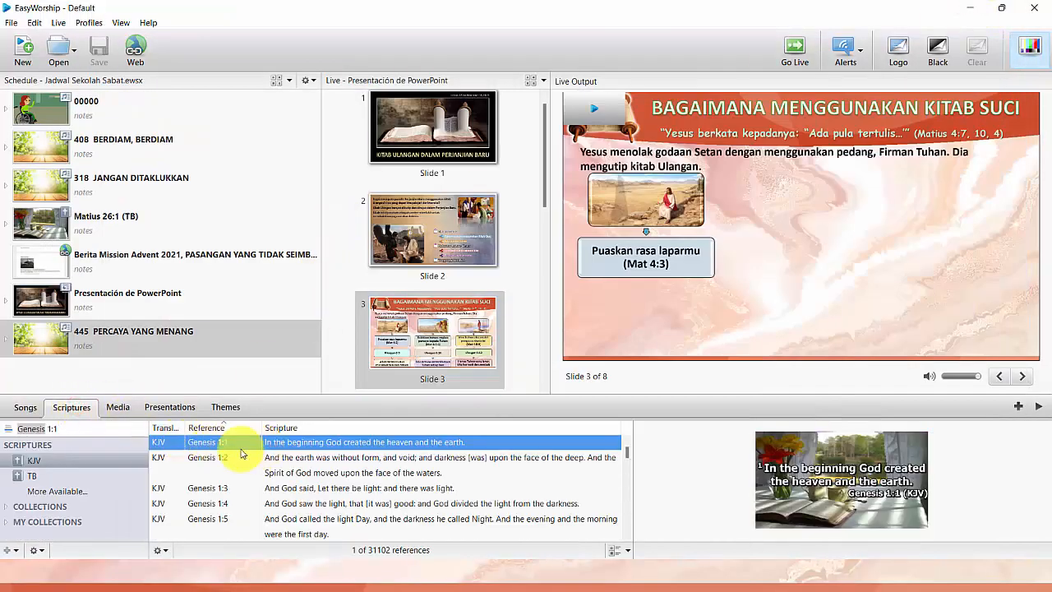
pyautogui.click(33, 475)
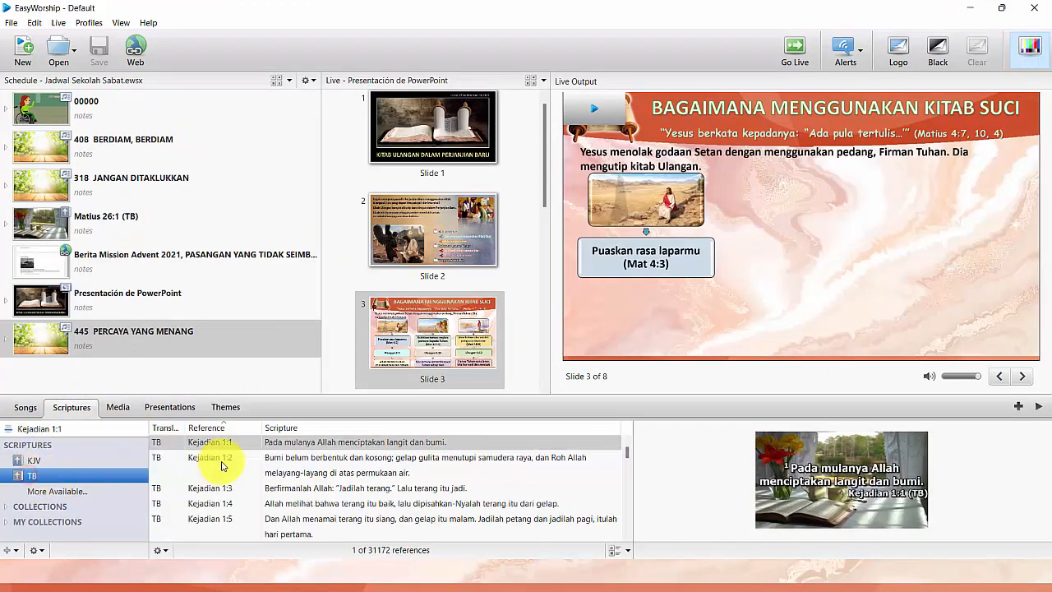
pyautogui.keyDown('shift'); pyautogui.click(289, 527); pyautogui.keyUp('shift')
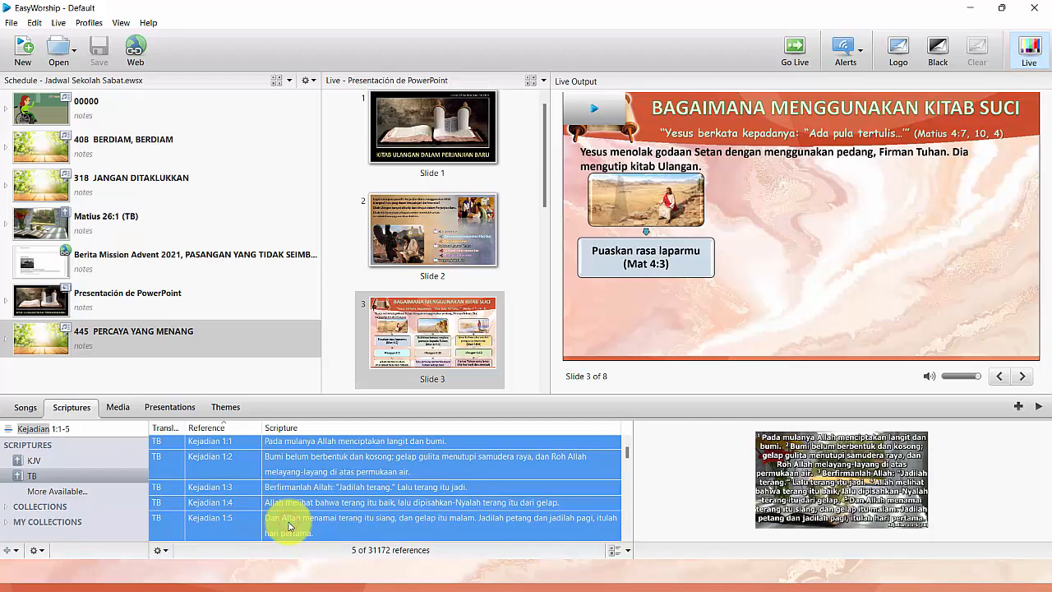
pyautogui.click(287, 444)
pyautogui.keyDown('shift'); pyautogui.click(302, 527); pyautogui.keyUp('shift')
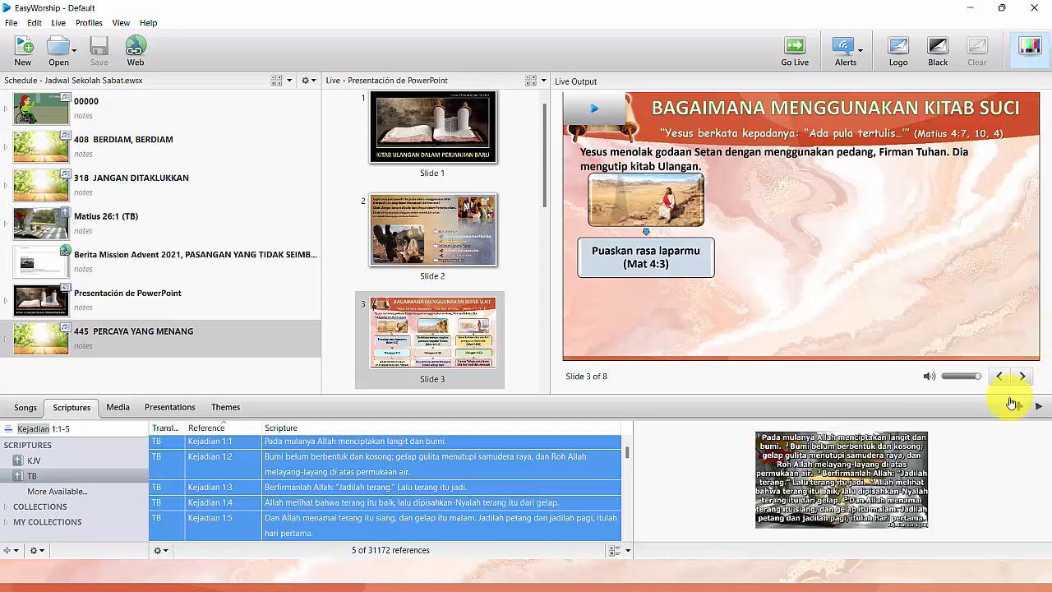
pyautogui.click(1018, 406)
# Step: Send the Kejadian 1:1-5 schedule item live
pyautogui.click(134, 376)
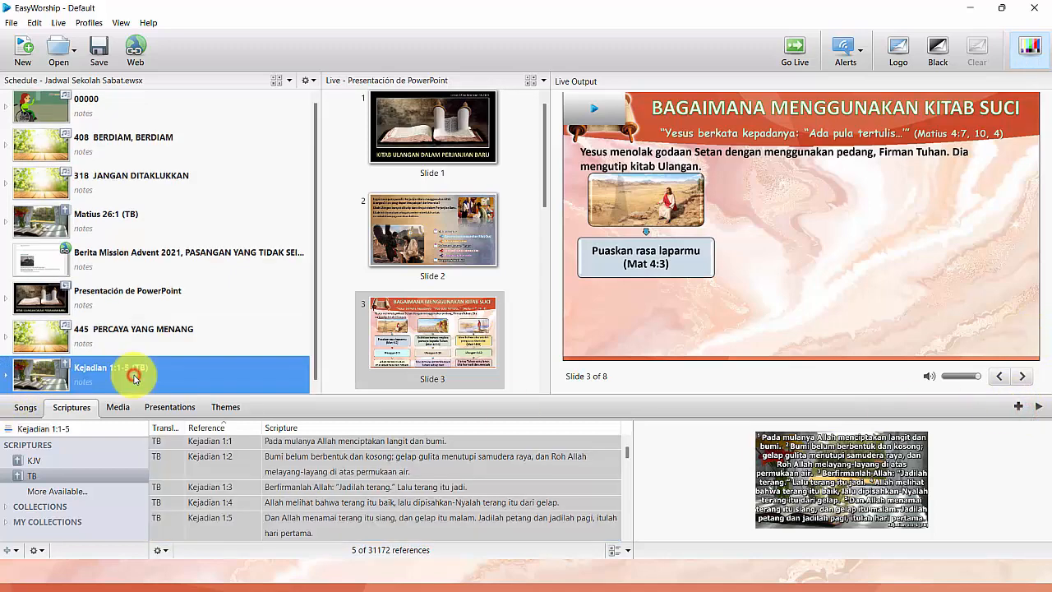
pyautogui.doubleClick(134, 378)
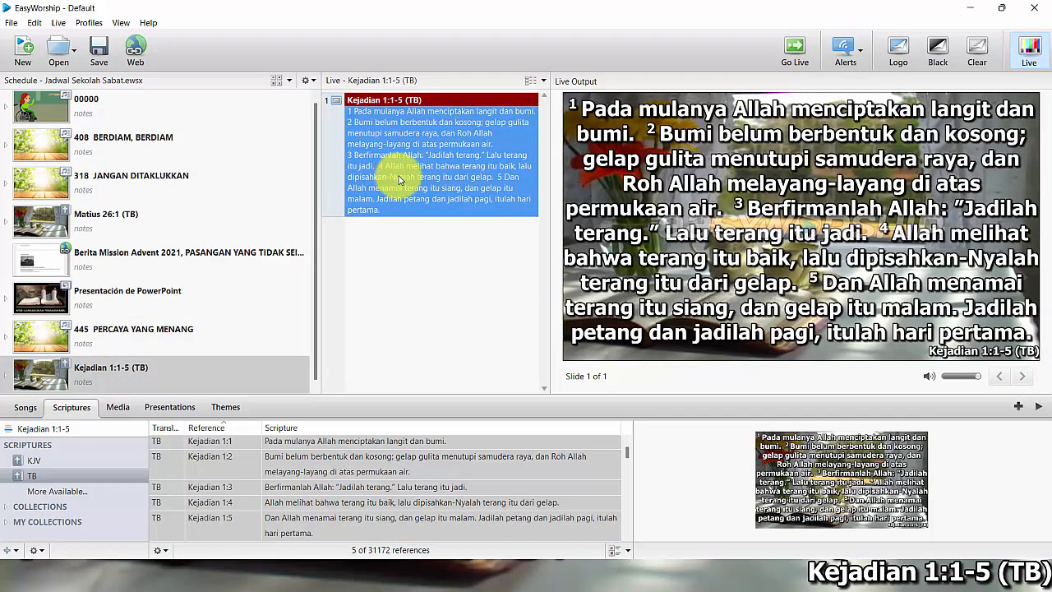
pyautogui.click(301, 441)
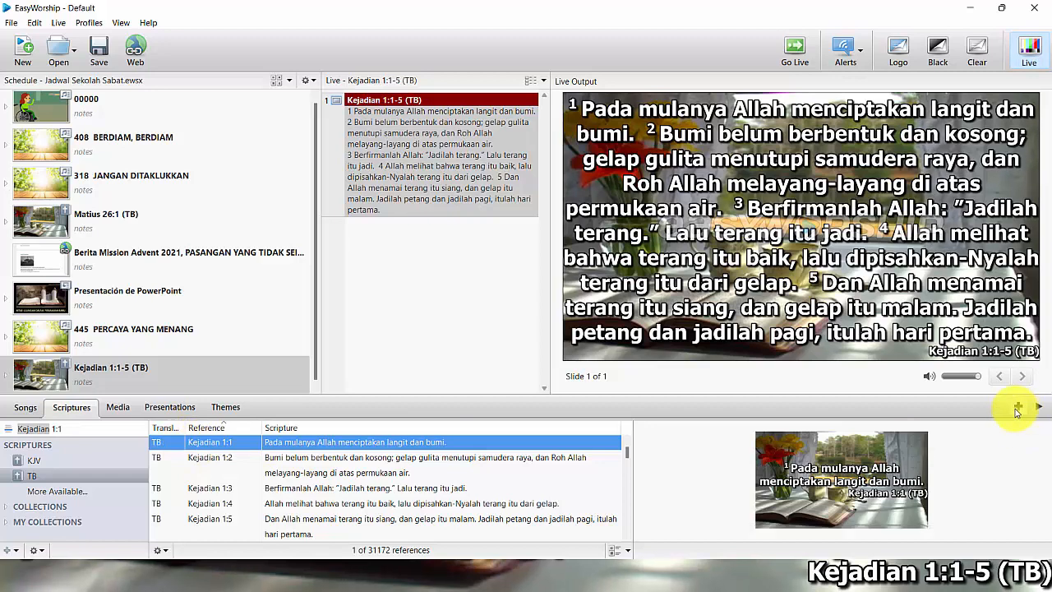
# Step: Add Kejadian 1:1 (TB) to the schedule and send it live
pyautogui.click(1015, 409)
pyautogui.click(131, 377)
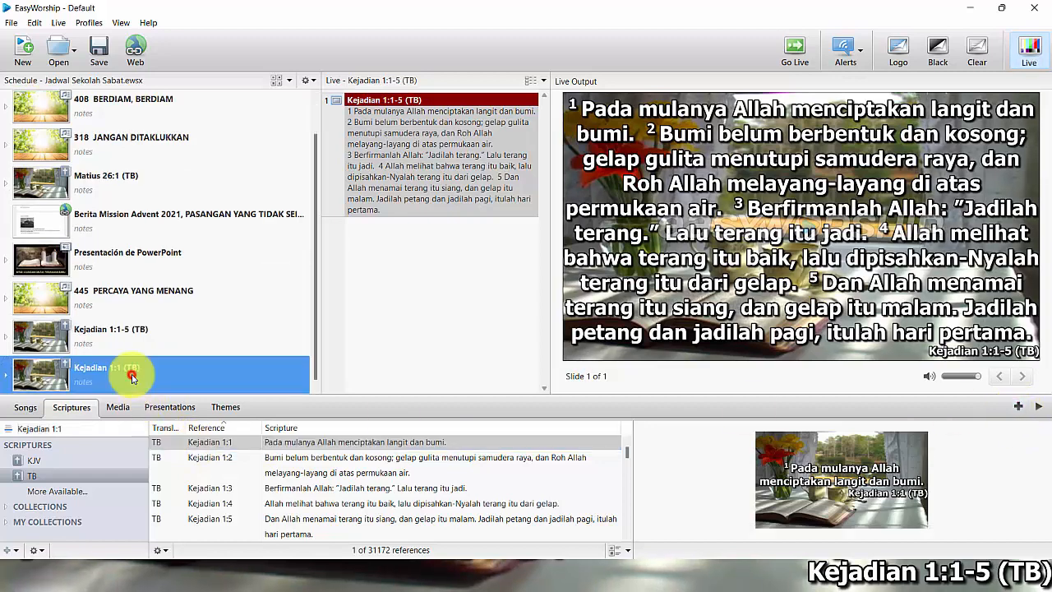
pyautogui.doubleClick(131, 377)
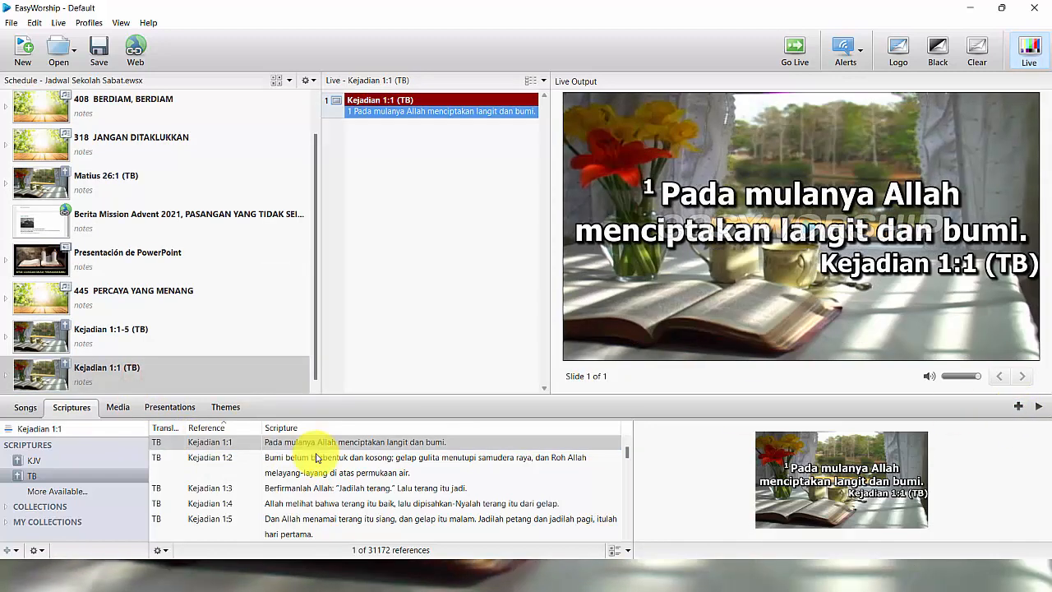
# Step: Show Kejadian 1:2, 1:3, 1:4 and 1:5 live in turn, then return the live output to 1:1
pyautogui.doubleClick(309, 462)
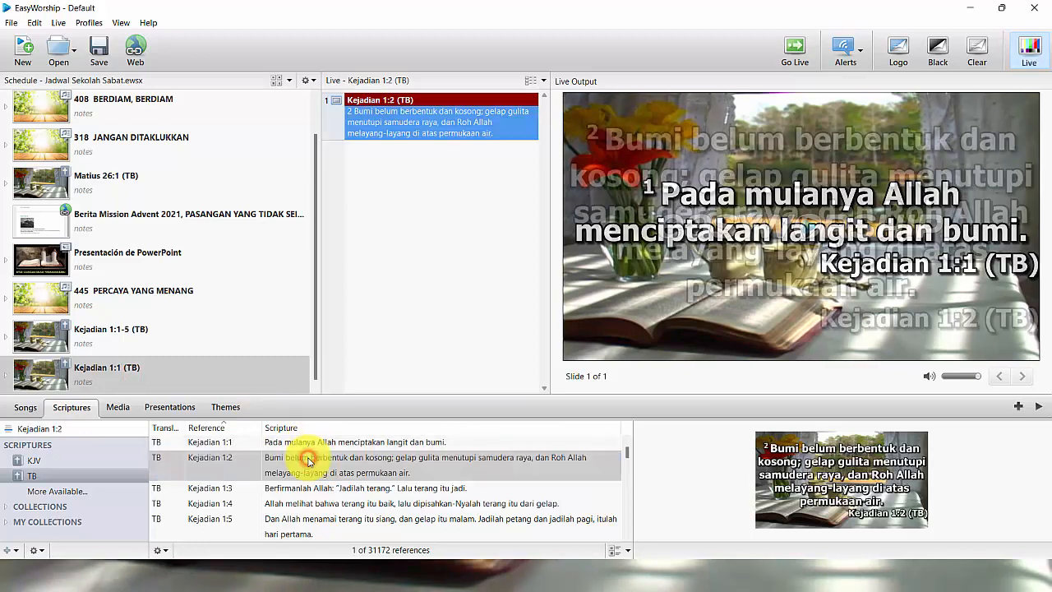
pyautogui.doubleClick(320, 491)
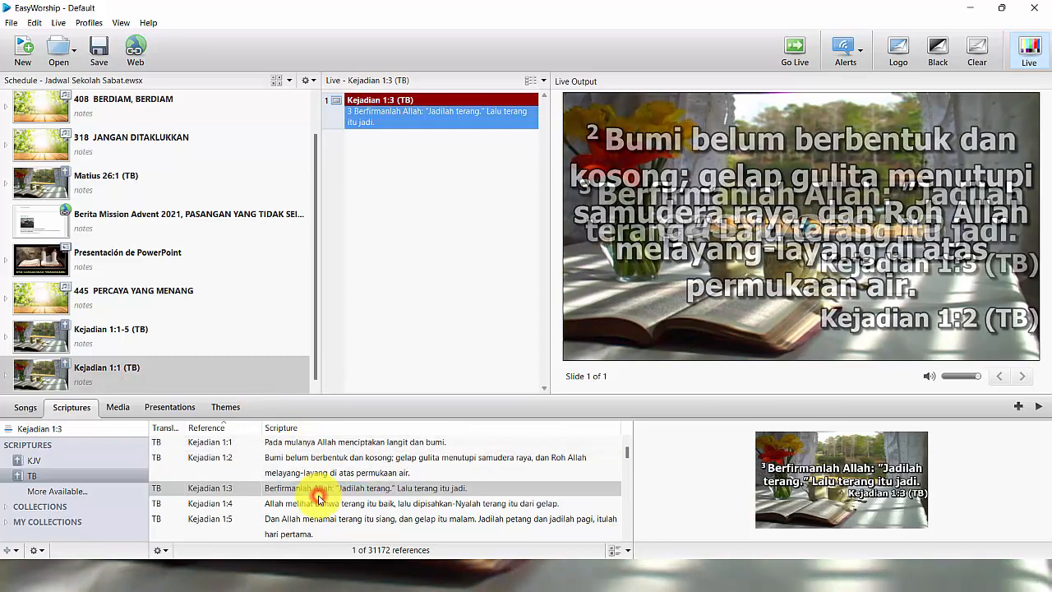
pyautogui.doubleClick(321, 504)
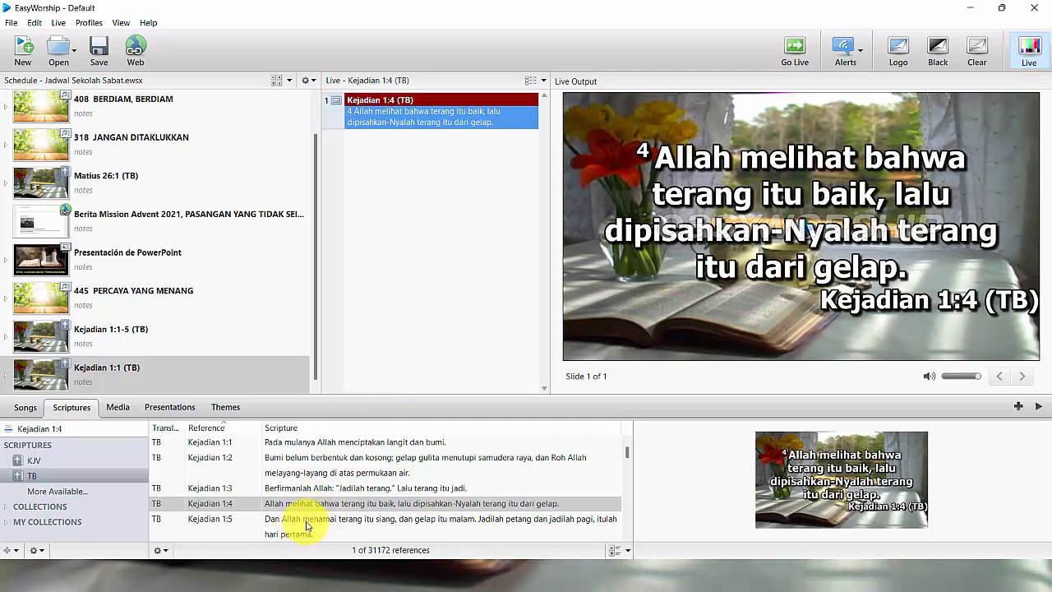
pyautogui.doubleClick(306, 526)
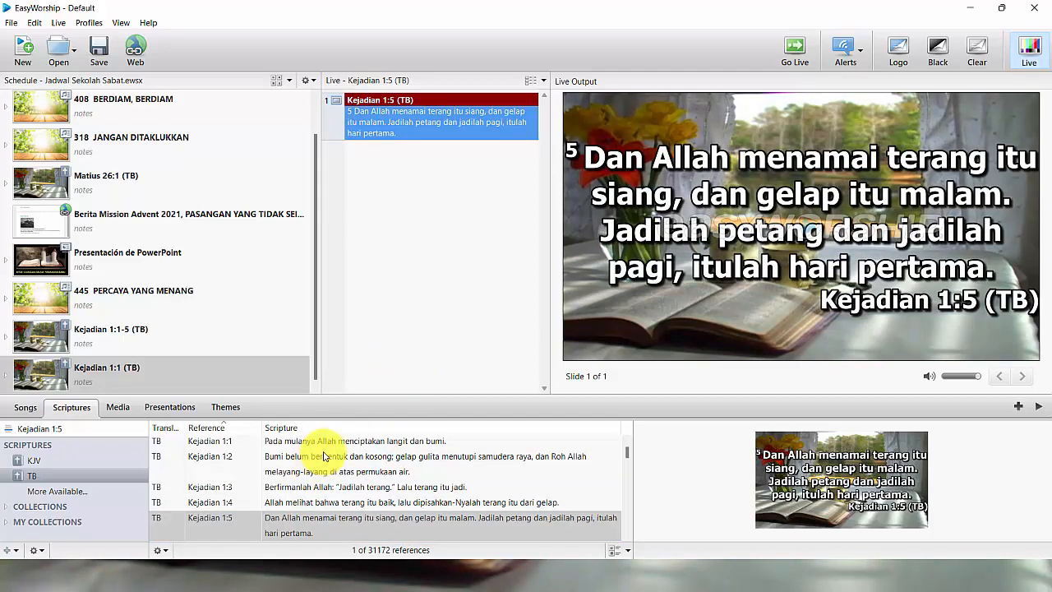
pyautogui.doubleClick(324, 456)
pyautogui.doubleClick(329, 442)
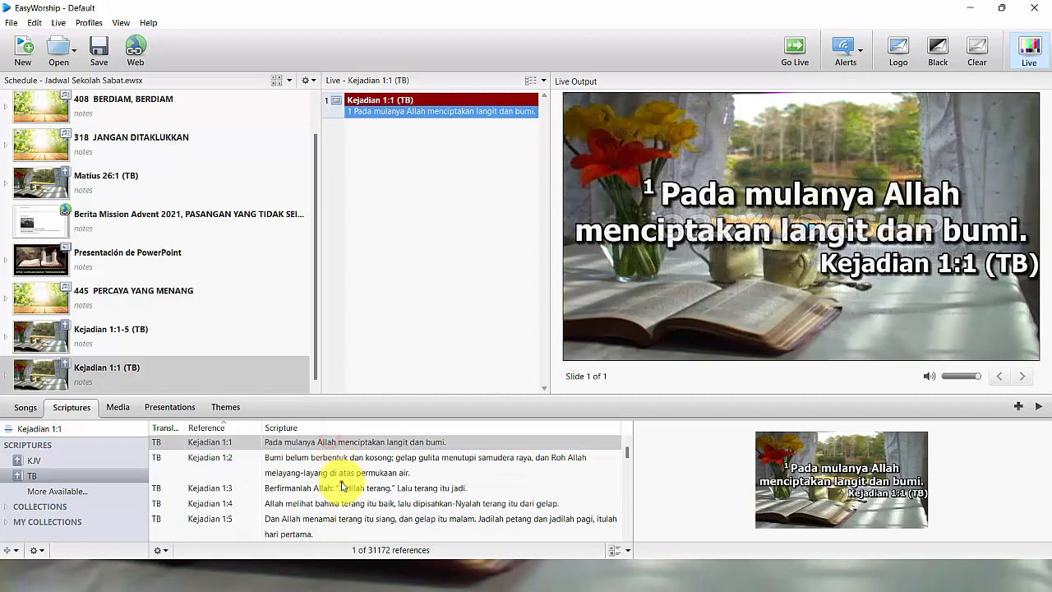
pyautogui.click(343, 487)
pyautogui.press('super')
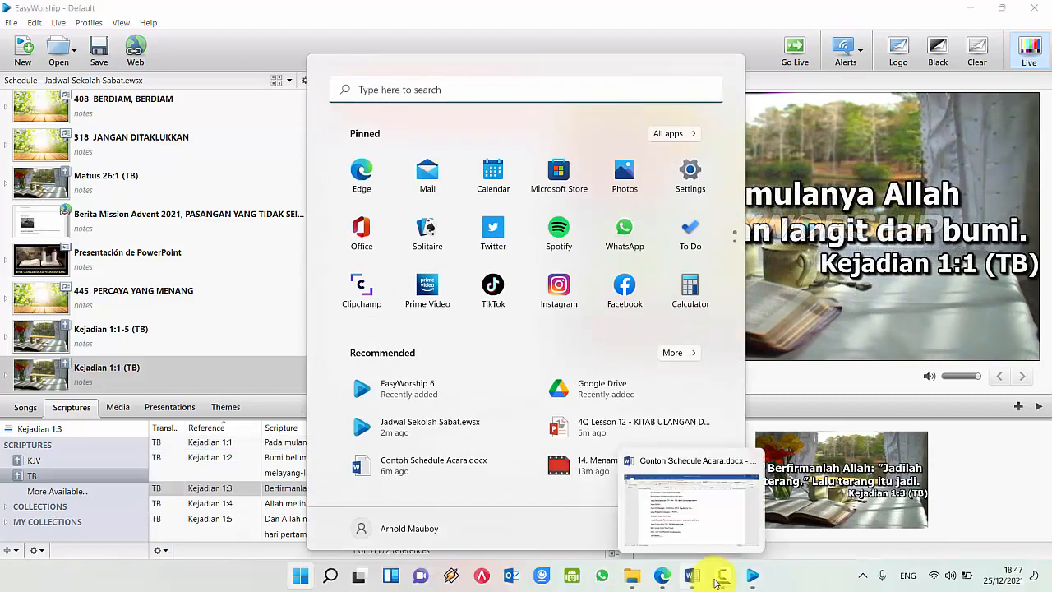
# Step: Save the Sabbath school schedule, start a new untitled schedule, and show the Songs library
pyautogui.click(239, 34)
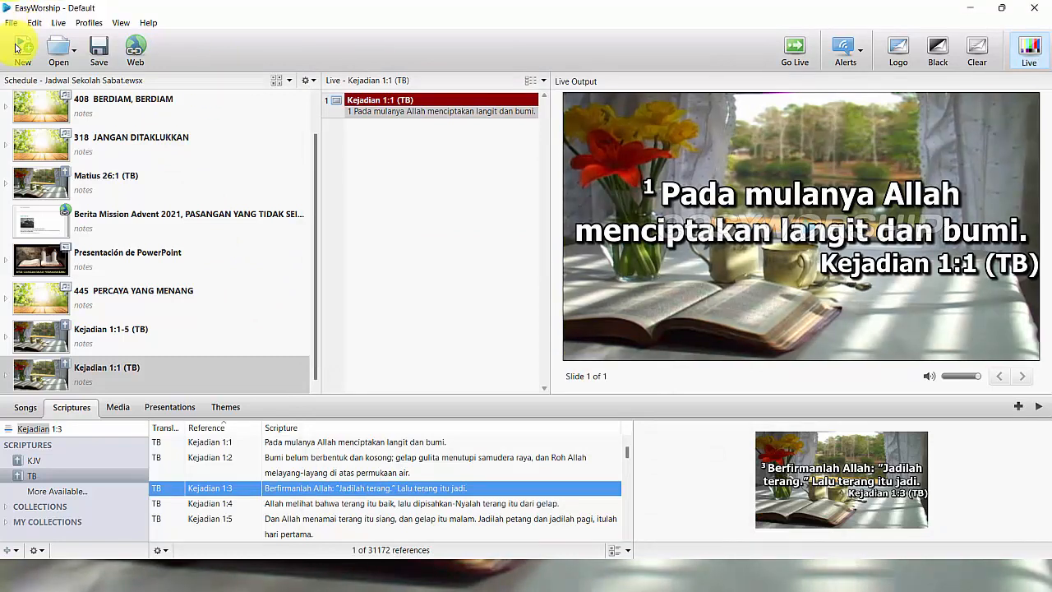
pyautogui.click(20, 49)
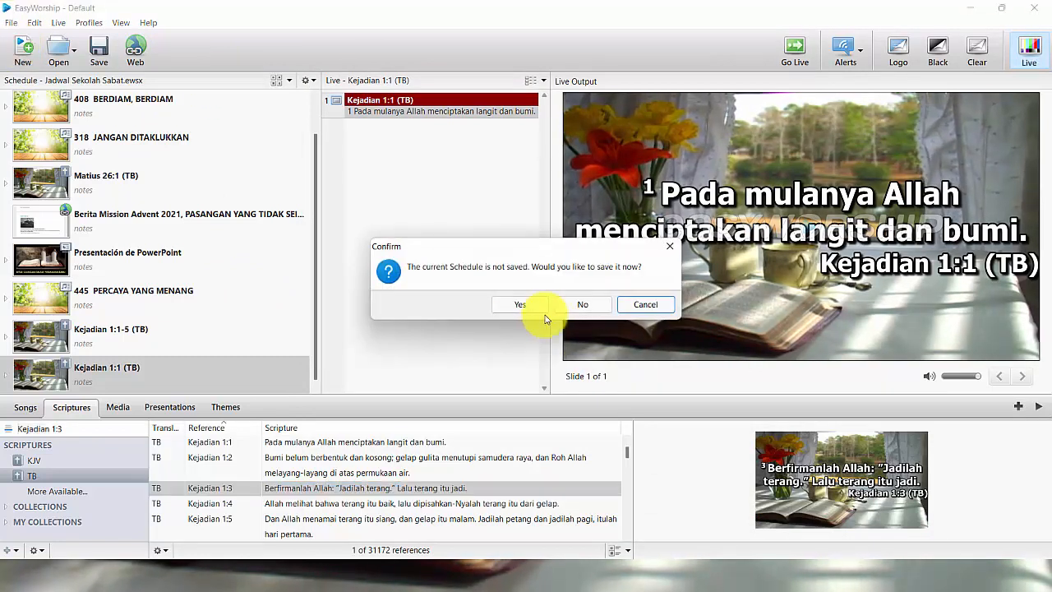
pyautogui.click(637, 305)
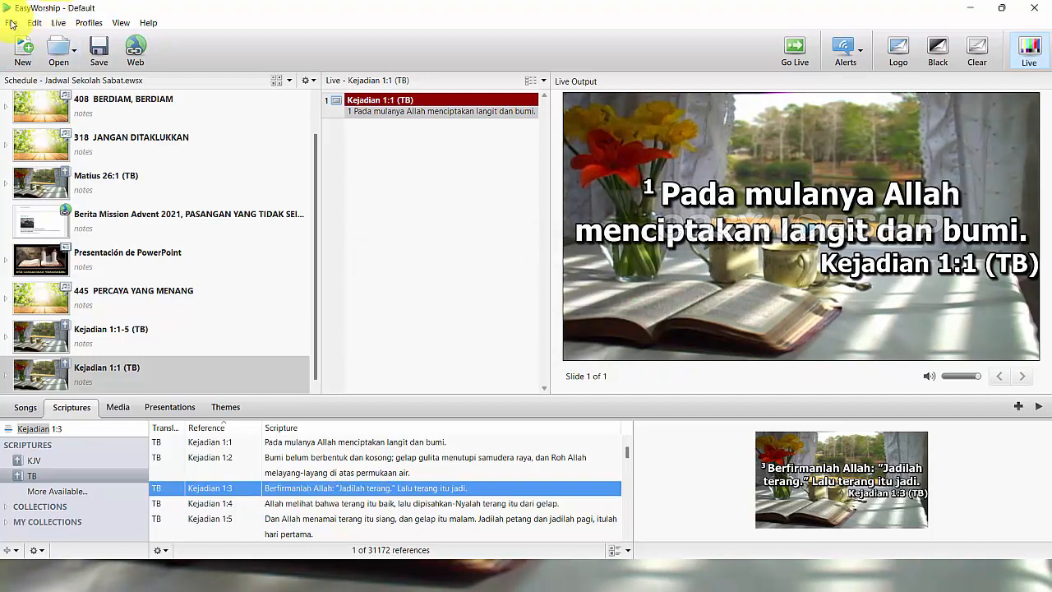
pyautogui.click(11, 21)
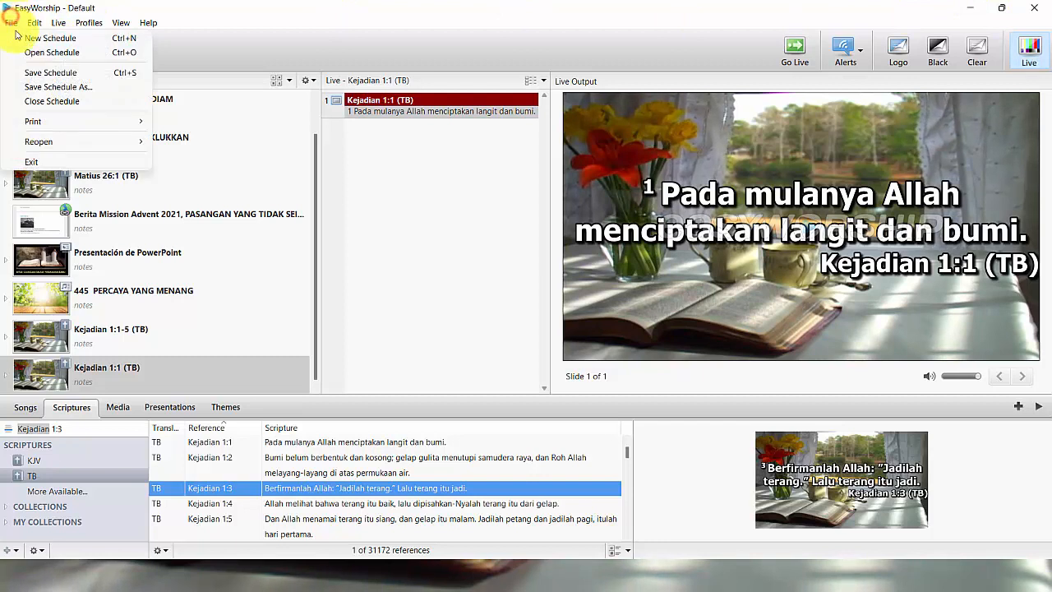
pyautogui.click(25, 39)
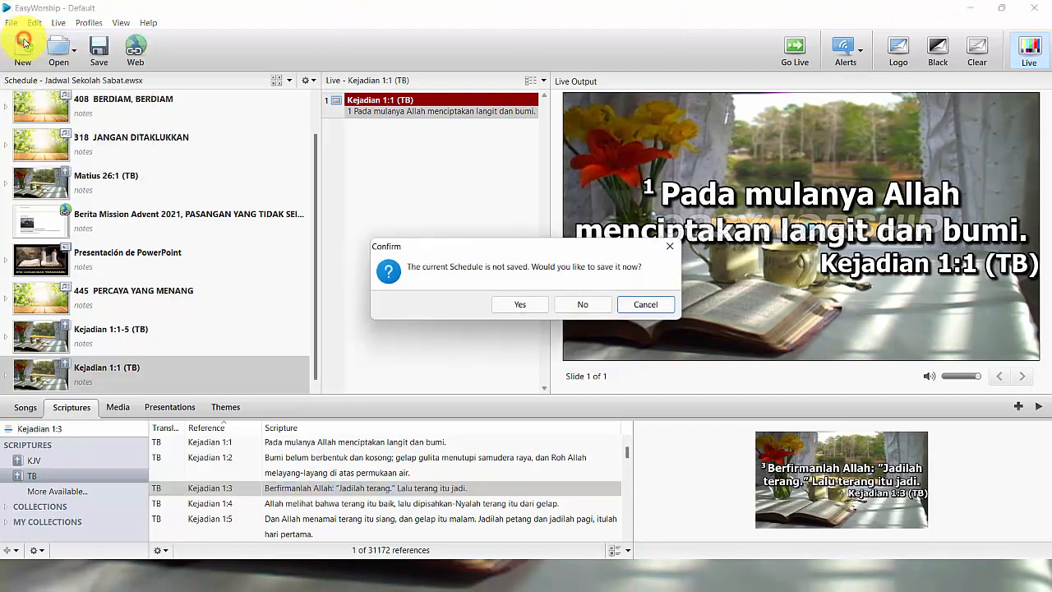
pyautogui.click(536, 305)
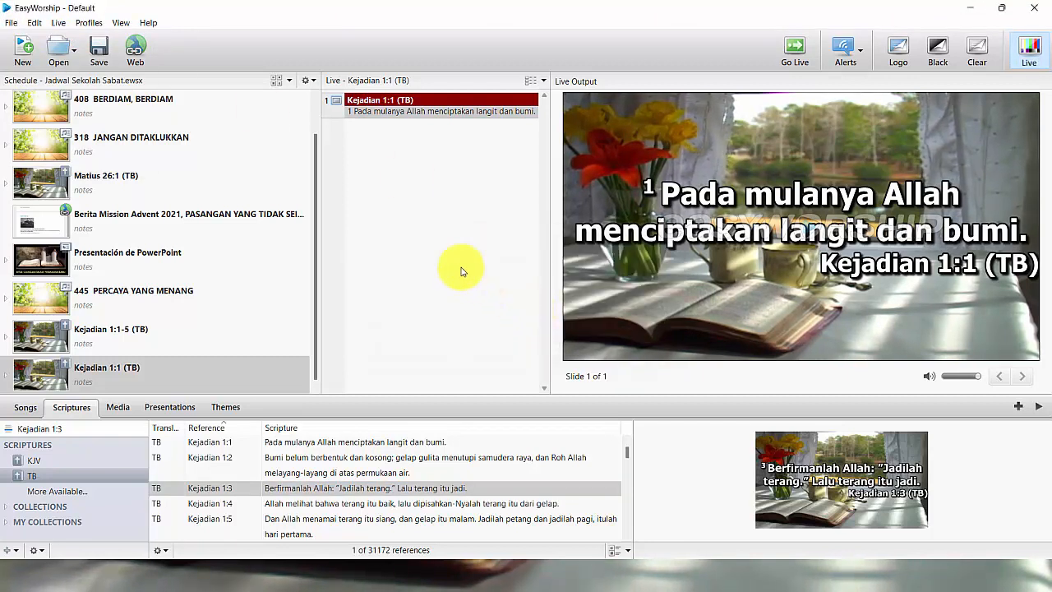
pyautogui.click(25, 406)
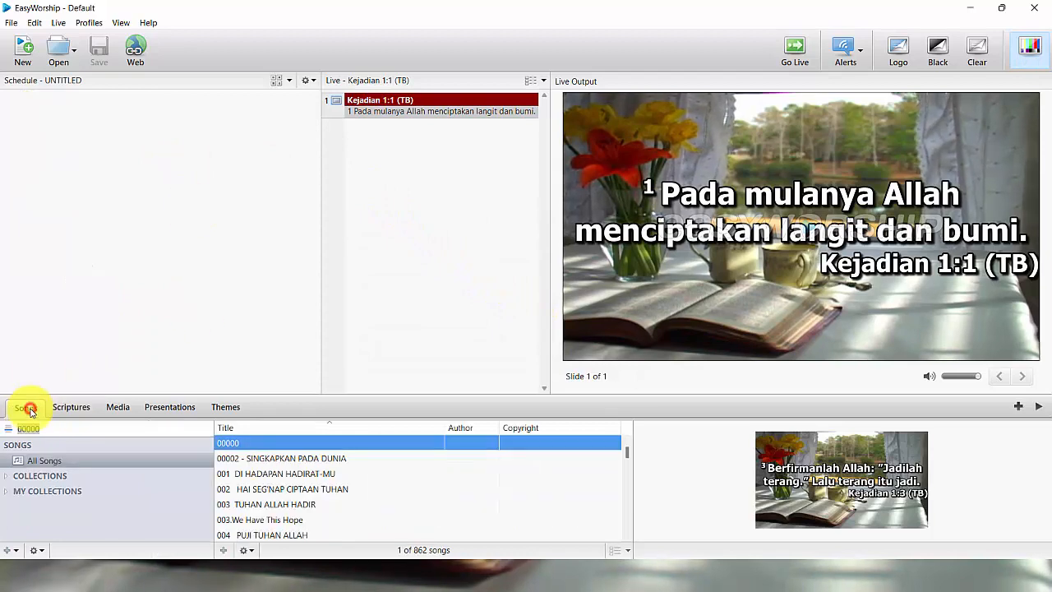
# Step: In Word, review the Kebaktian Khotbah operator, leader and LSEL 515 welcome song lines
pyautogui.press('super')
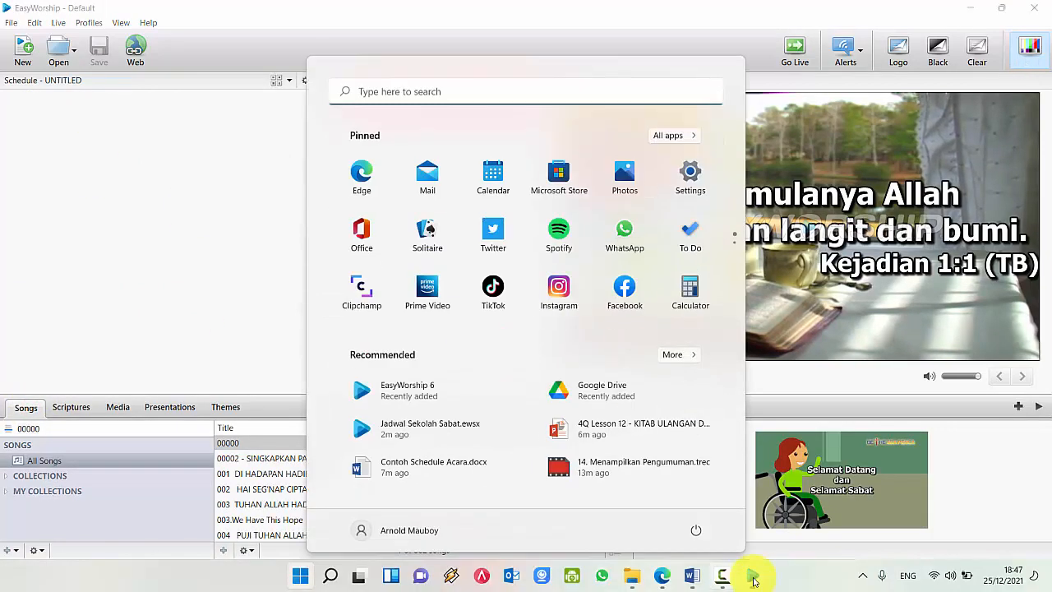
pyautogui.click(690, 577)
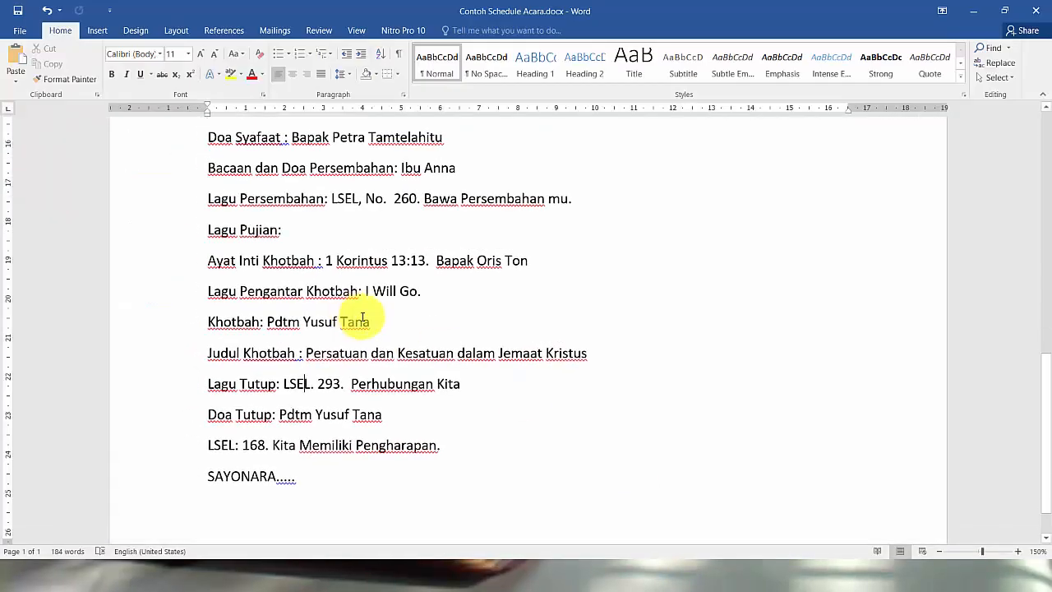
pyautogui.scroll(4, 362, 321)
pyautogui.moveTo(279, 277); pyautogui.dragTo(368, 277)
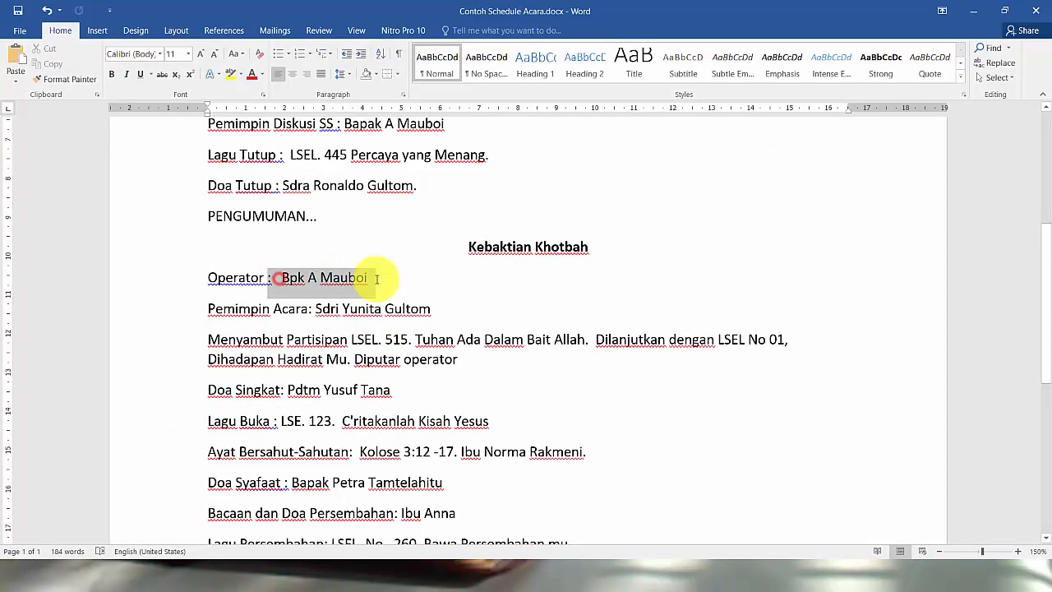
pyautogui.moveTo(316, 309); pyautogui.dragTo(430, 309)
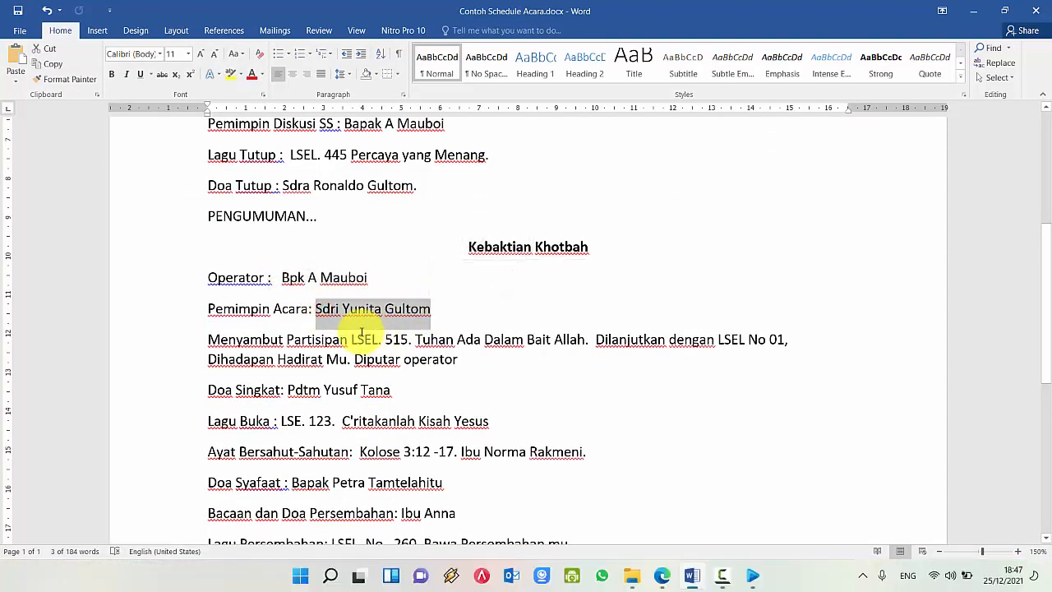
pyautogui.moveTo(368, 344); pyautogui.dragTo(460, 361)
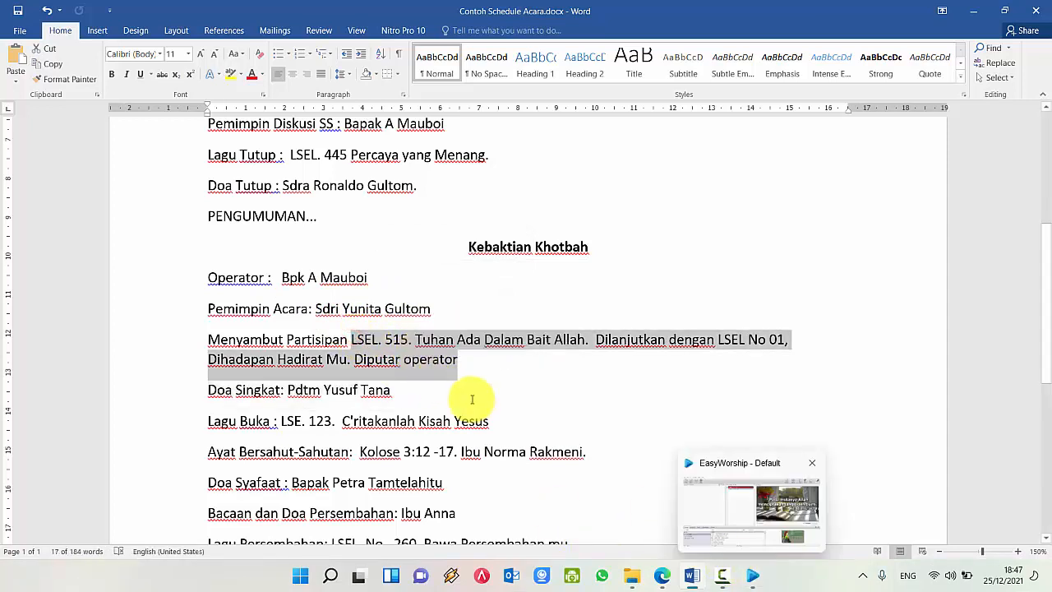
pyautogui.click(400, 344)
# Step: Search songs for 515 and add TUHAN ADA DALAM BAIT ALLAH to the new schedule
pyautogui.click(751, 575)
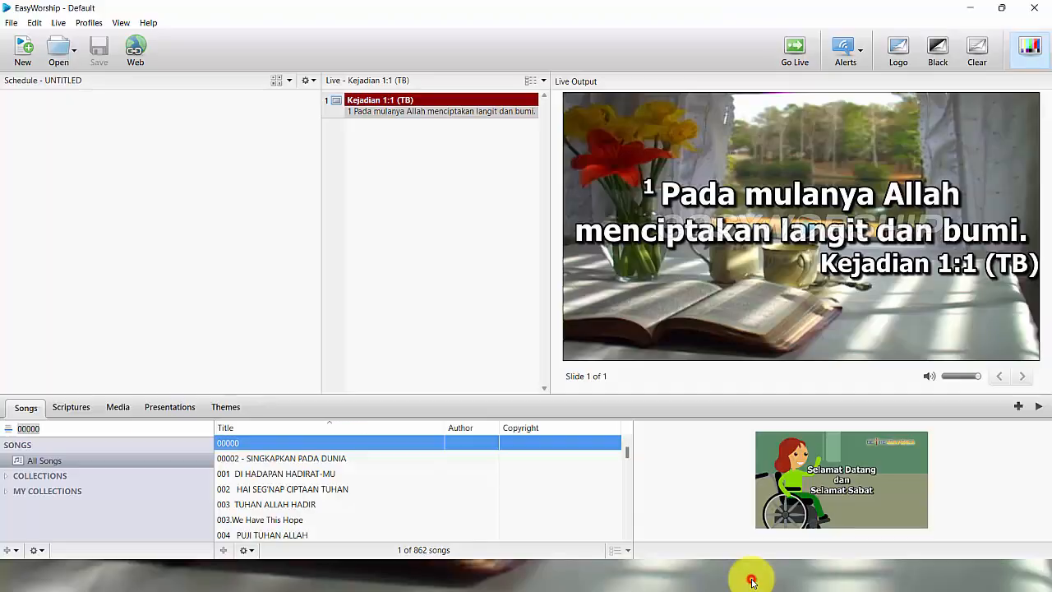
pyautogui.click(63, 429)
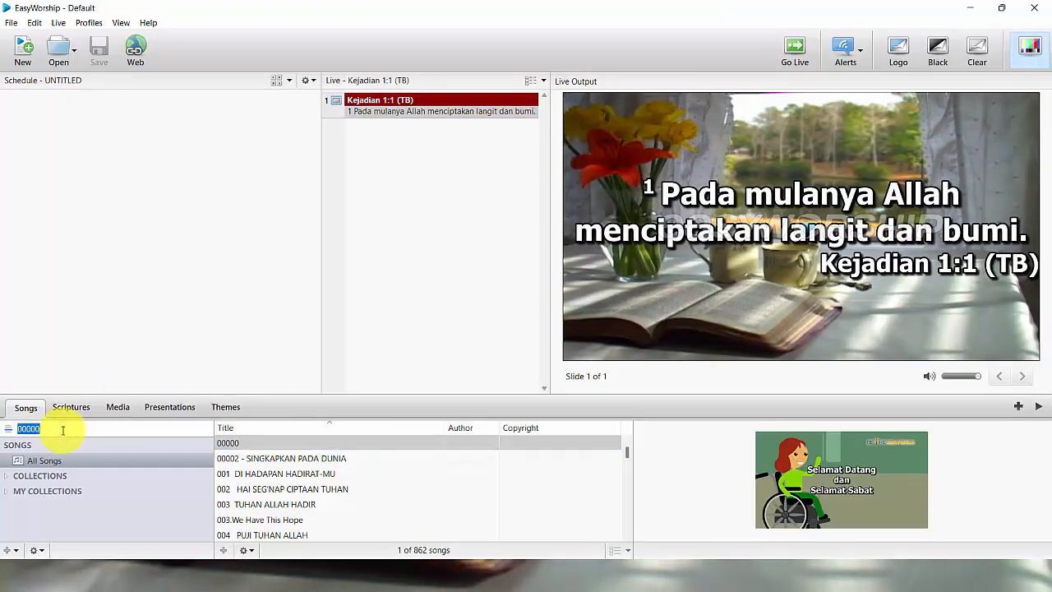
pyautogui.write('515 TUHAN ADA DALAM BAIT ALLAH')
pyautogui.click(289, 520)
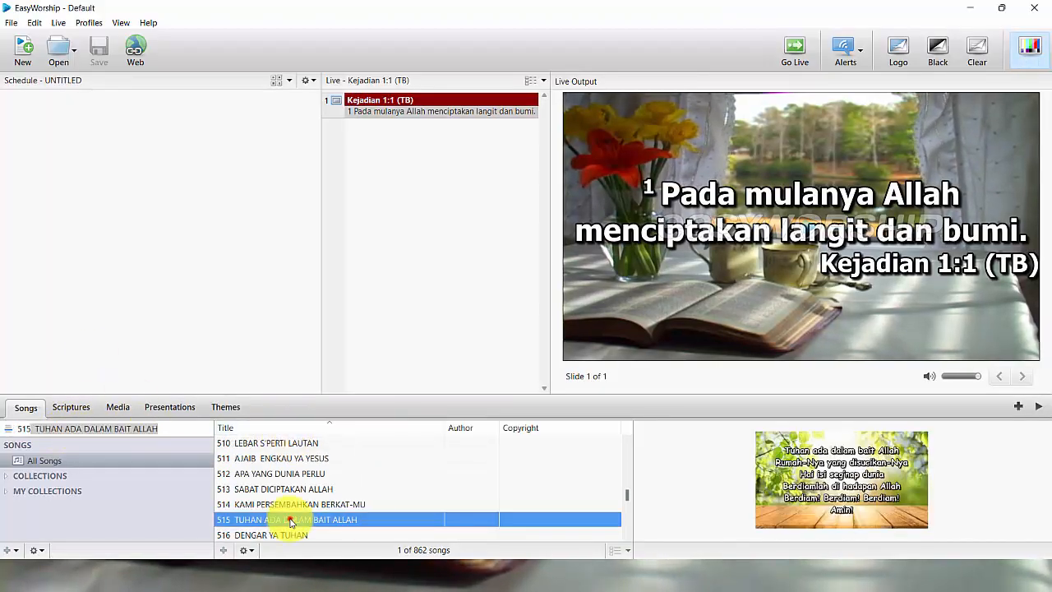
pyautogui.click(1019, 406)
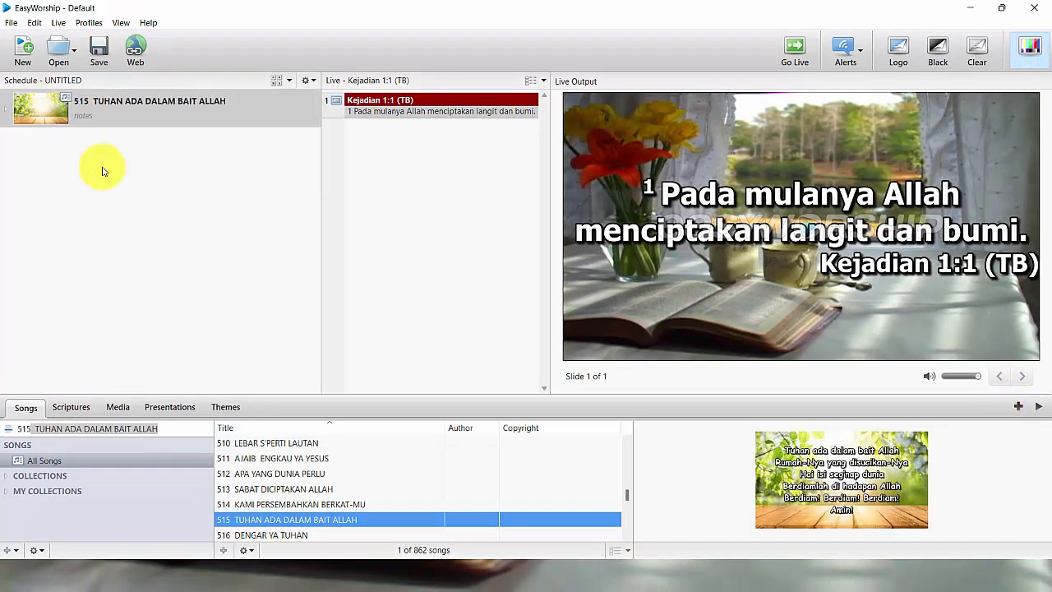
# Step: Save the schedule as Jadwal Khotbah.ewsx and close EasyWorship
pyautogui.click(96, 56)
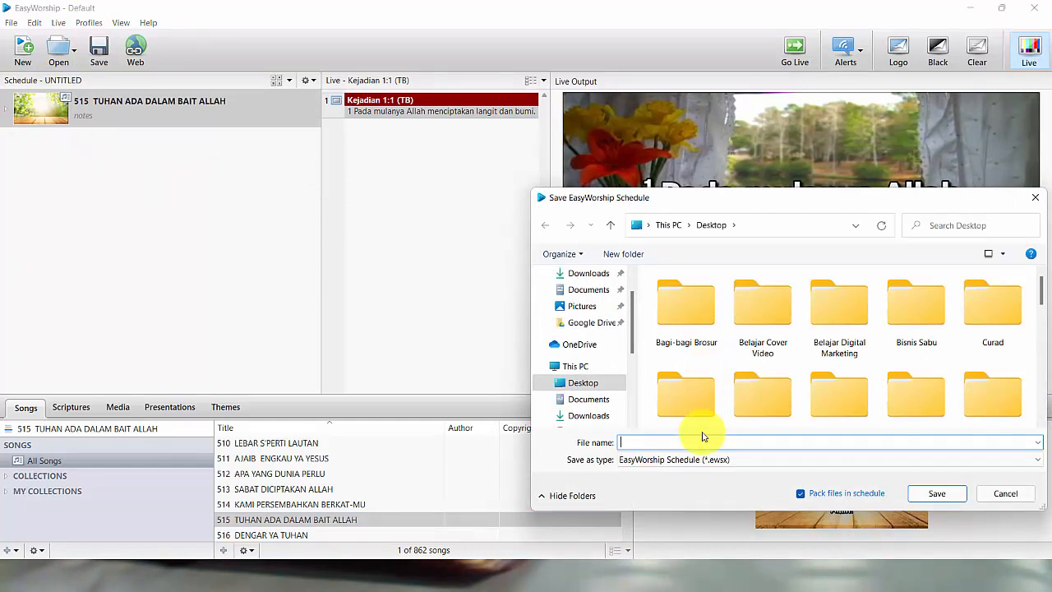
pyautogui.write('Jadwal Khotbah')
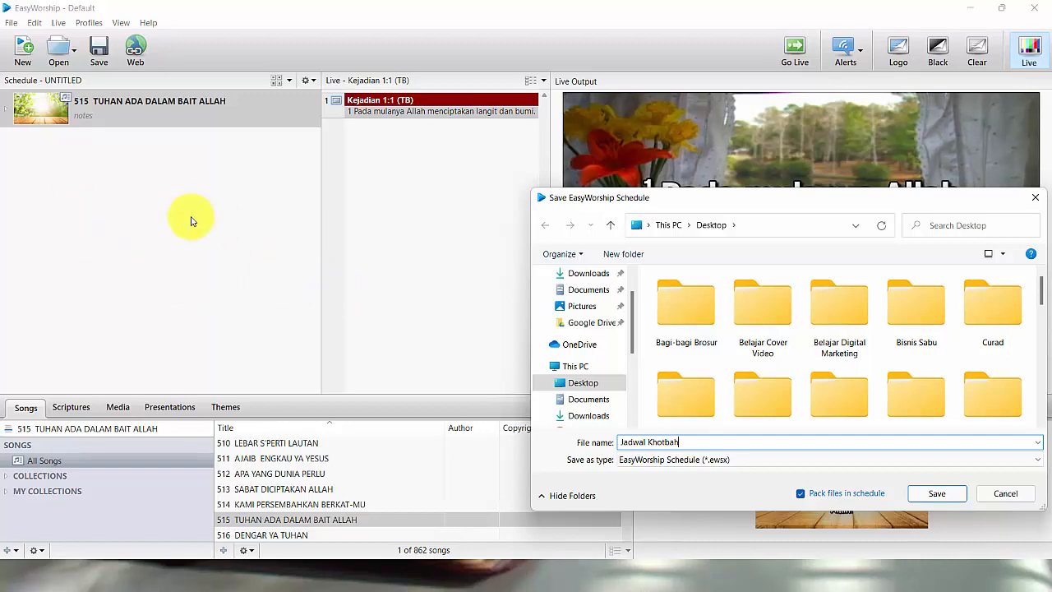
pyautogui.click(940, 494)
pyautogui.click(1041, 14)
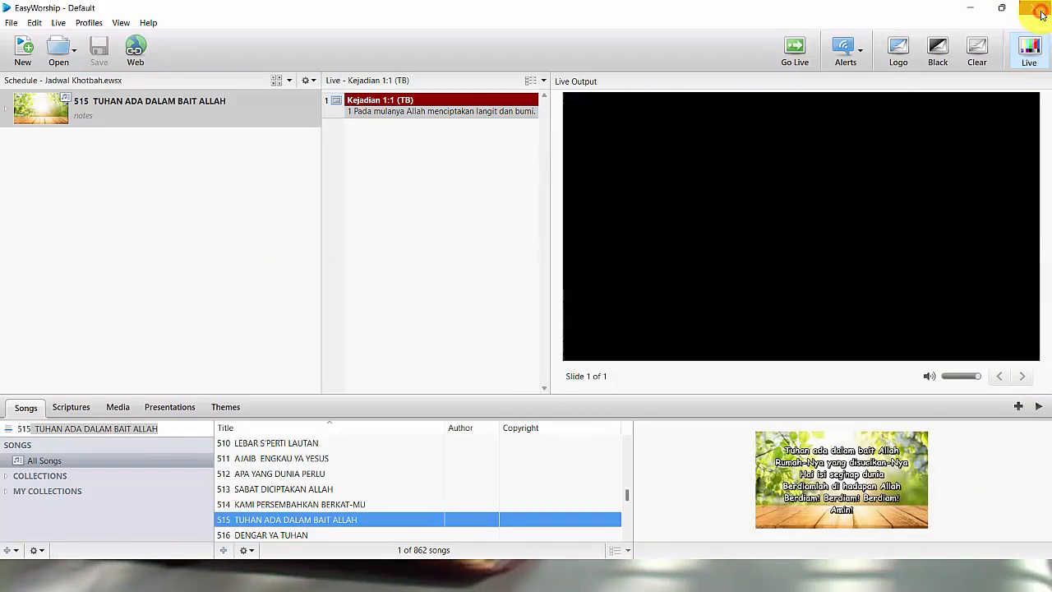
# Step: Open Jadwal Khotbah.ewsx from the desktop, close EasyWorship, and relaunch EasyWorship 6 to its unregistered notice
pyautogui.click(981, 16)
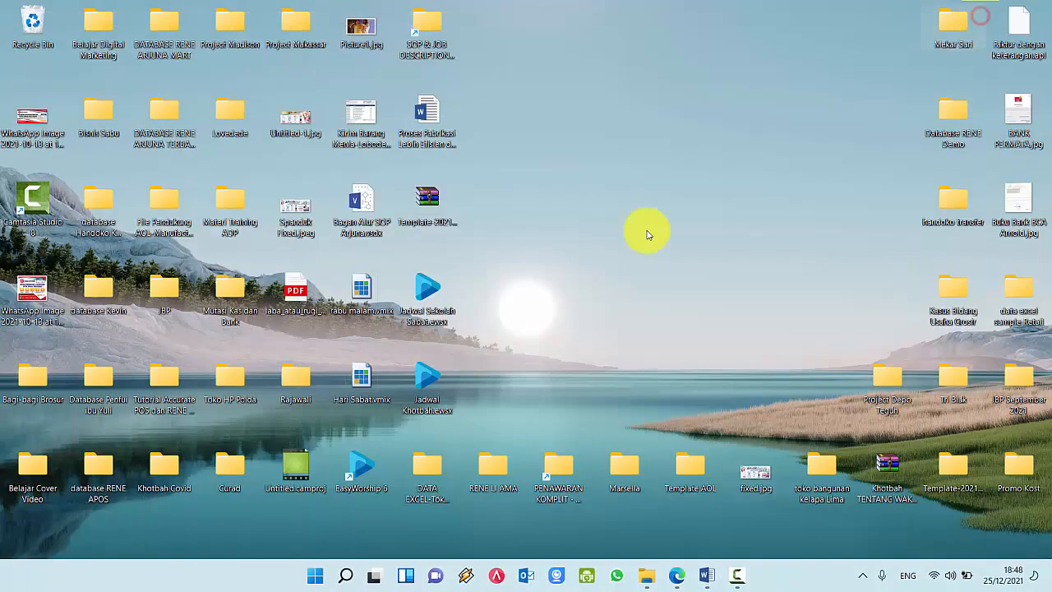
pyautogui.doubleClick(432, 387)
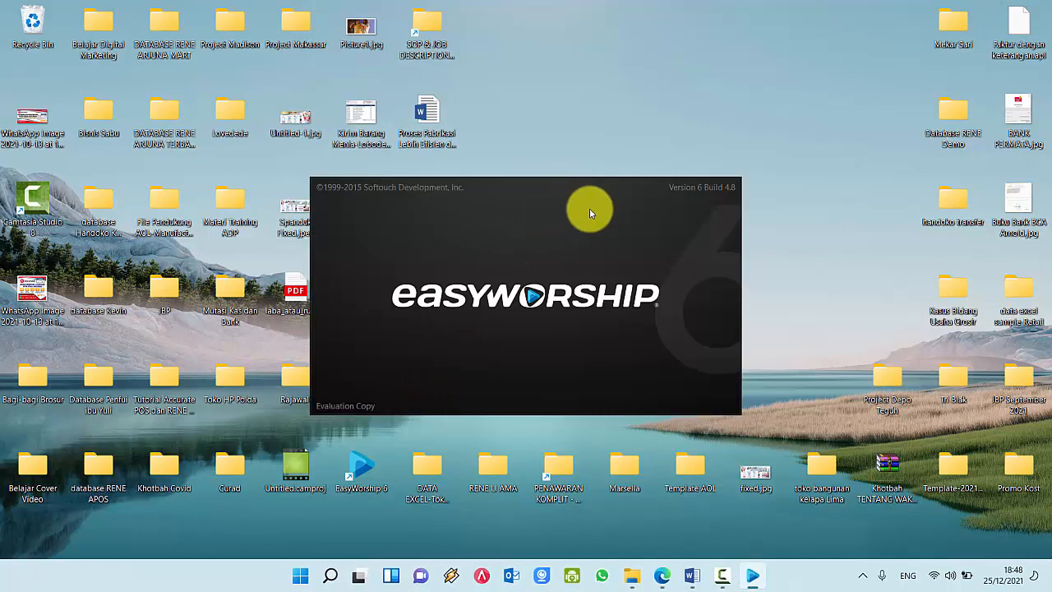
pyautogui.click(713, 409)
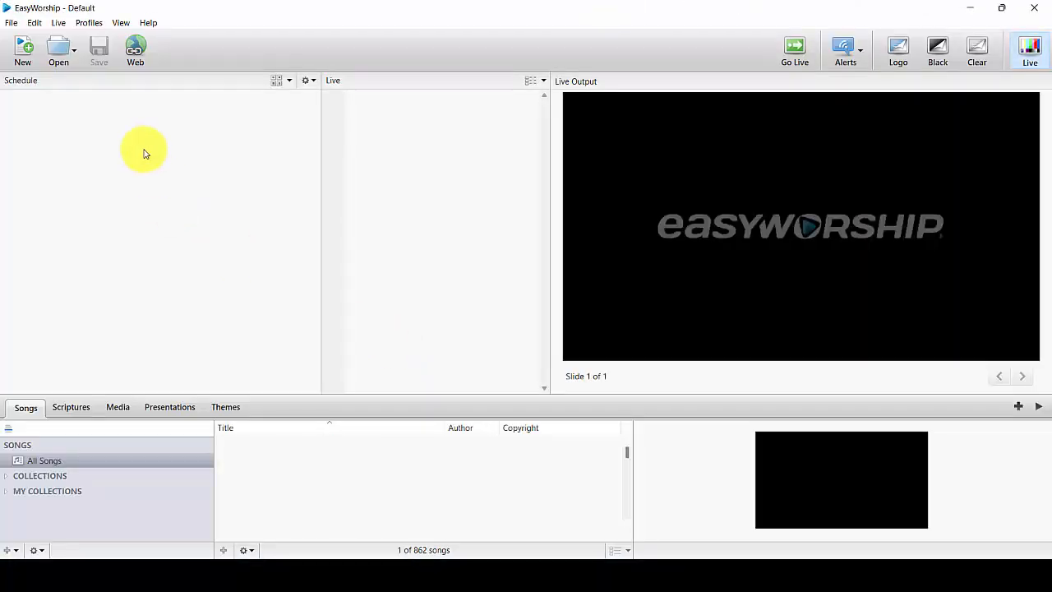
pyautogui.click(1041, 15)
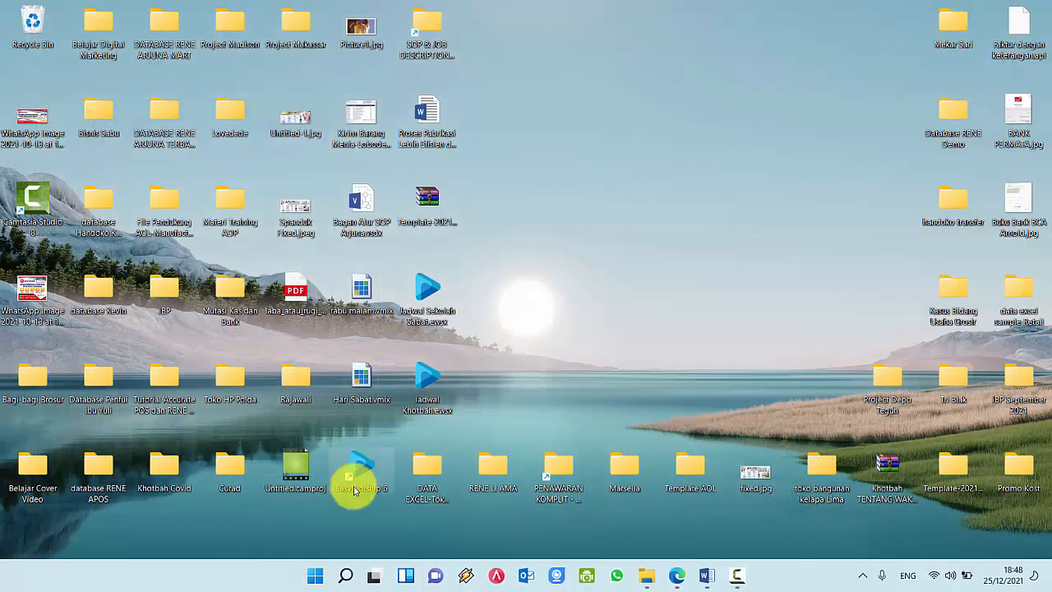
pyautogui.doubleClick(354, 470)
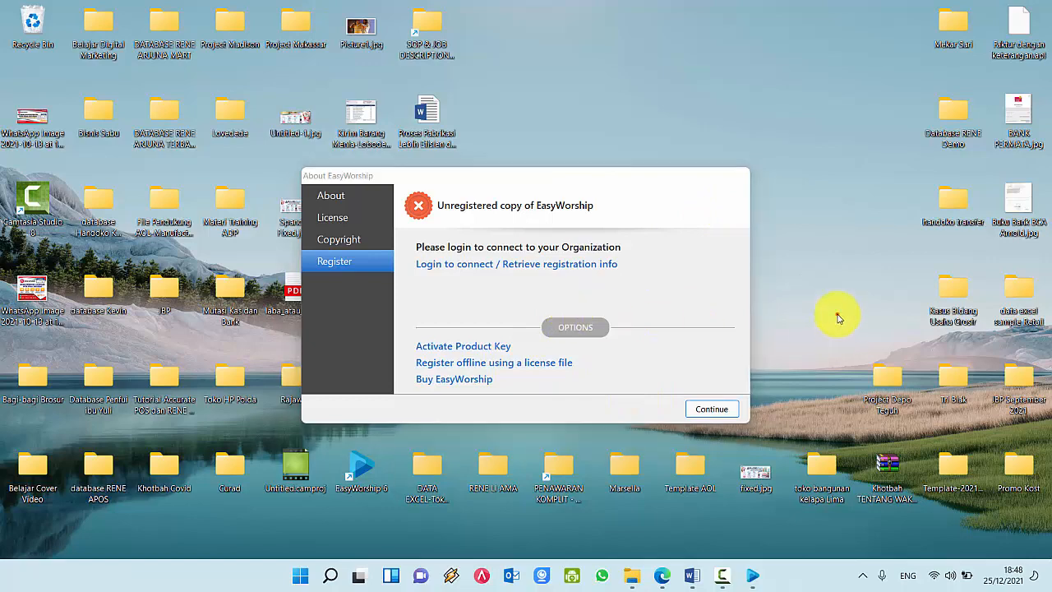
# Step: Close EasyWorship and reopen it through the Jadwal Sekolah Sabat schedule file
pyautogui.click(714, 407)
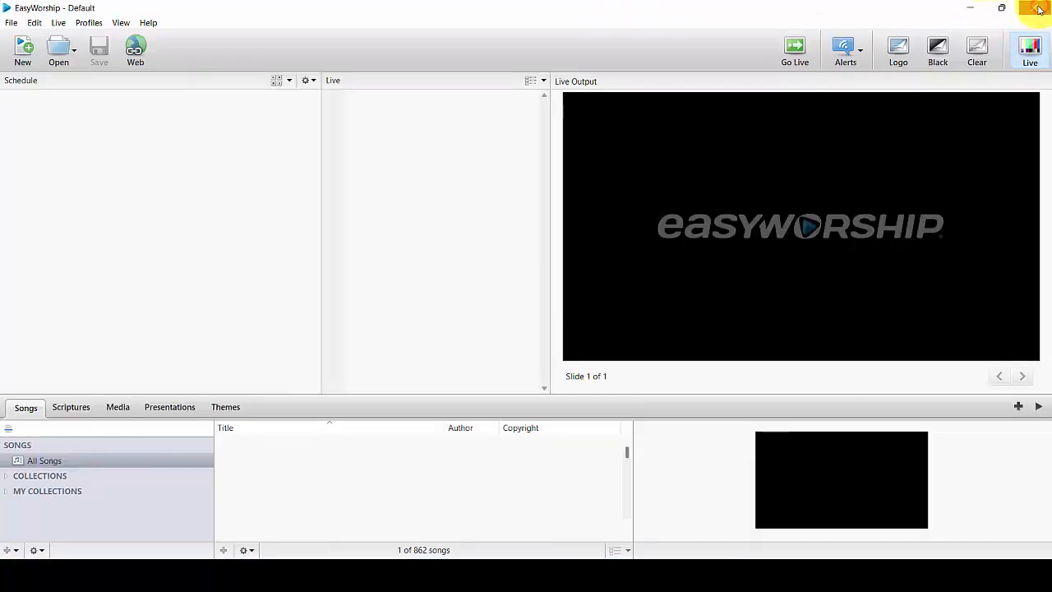
pyautogui.click(1035, 8)
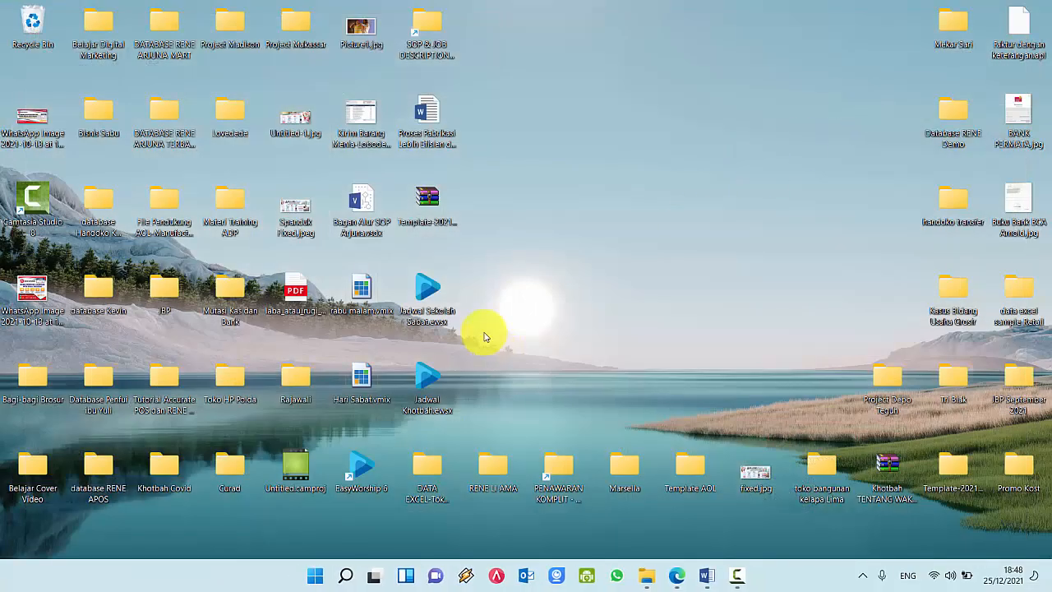
pyautogui.doubleClick(427, 303)
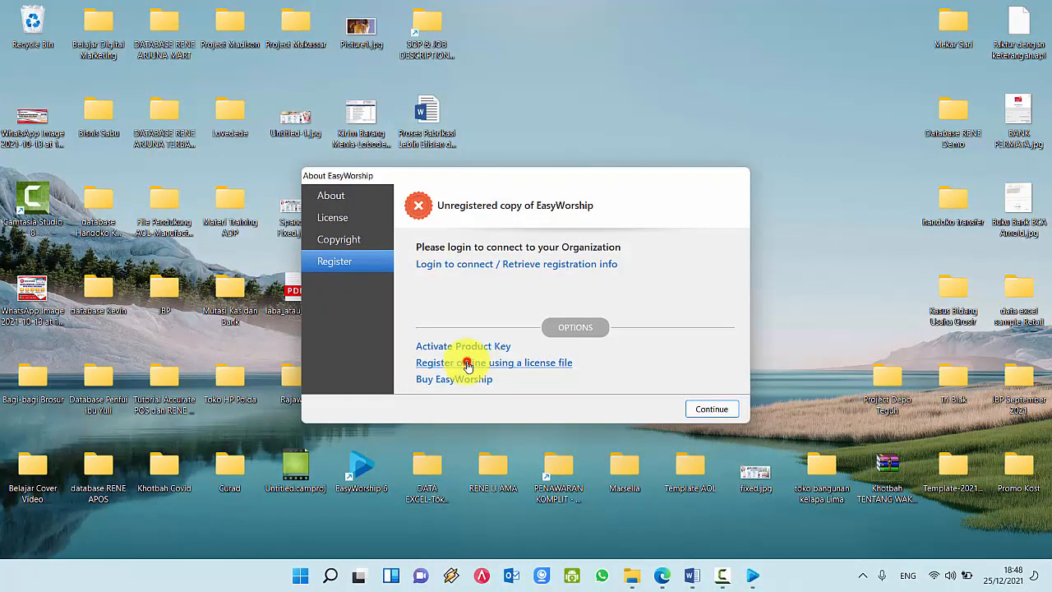
# Step: Register offline by loading EasyWorshipLicense.ewl from D:\Easy Worship 6\1.Program Easy Worship 6
pyautogui.click(466, 365)
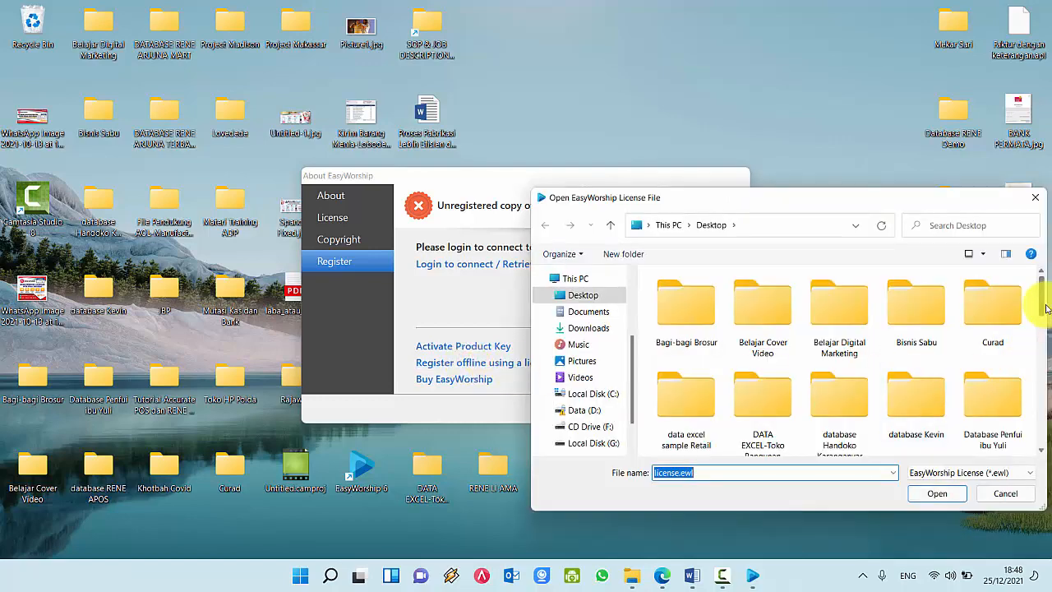
pyautogui.scroll(-3, 987, 312)
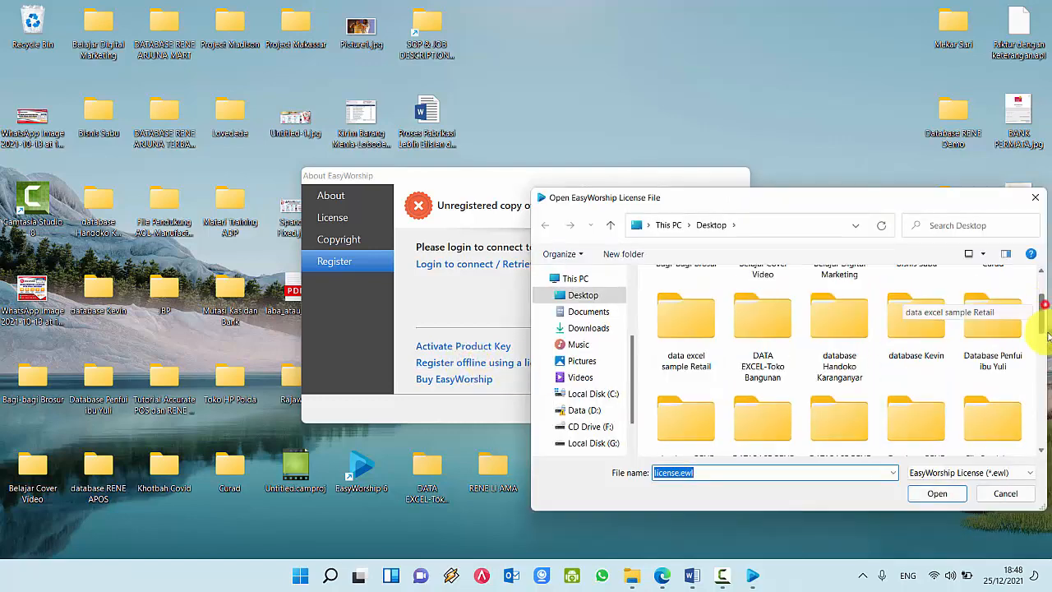
pyautogui.click(594, 395)
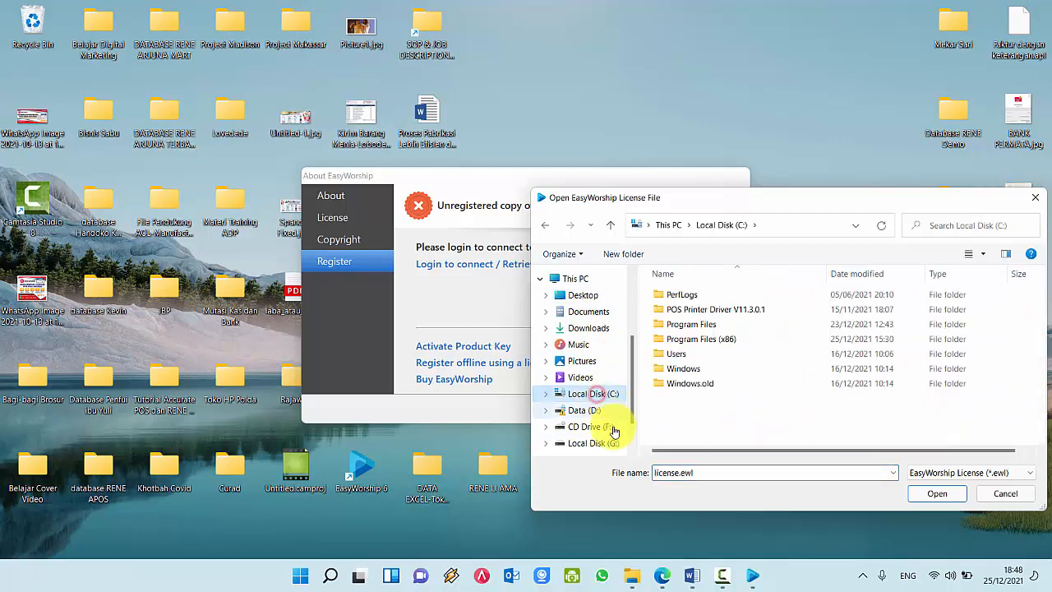
pyautogui.click(585, 410)
pyautogui.scroll(-3, 818, 339)
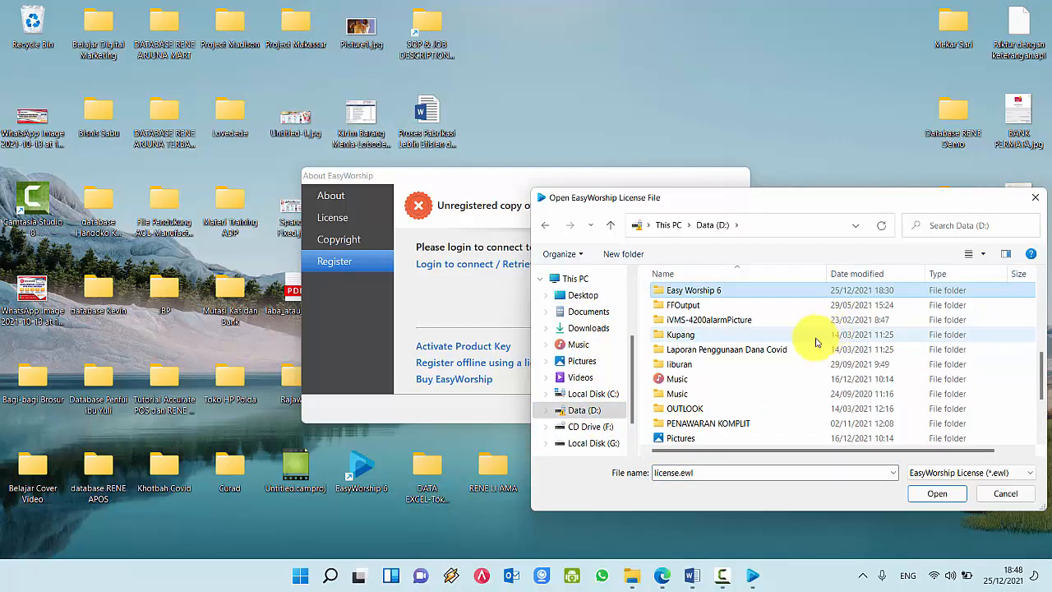
pyautogui.doubleClick(698, 289)
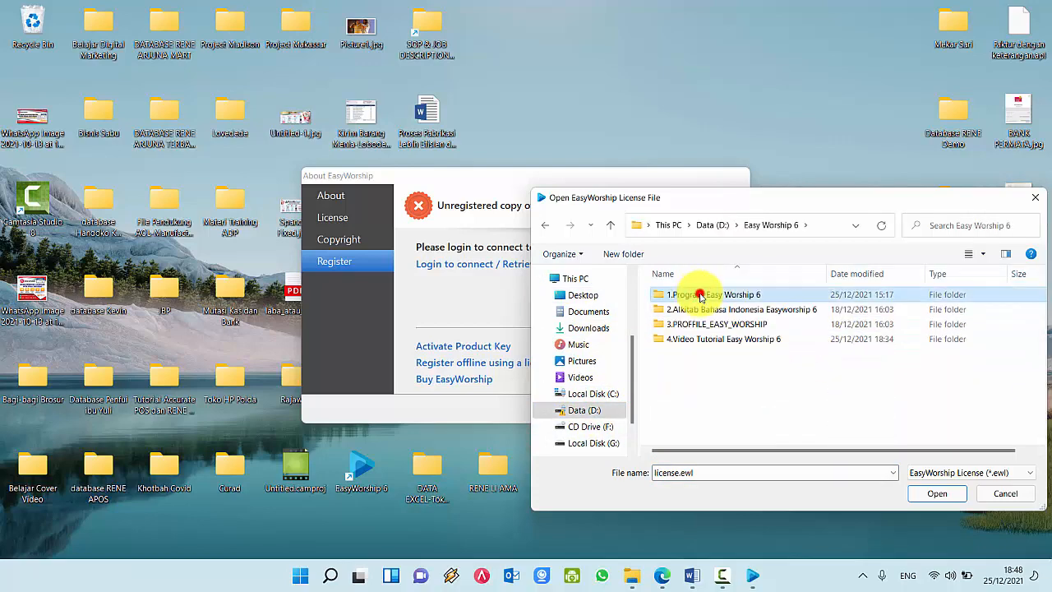
pyautogui.doubleClick(698, 291)
pyautogui.doubleClick(706, 295)
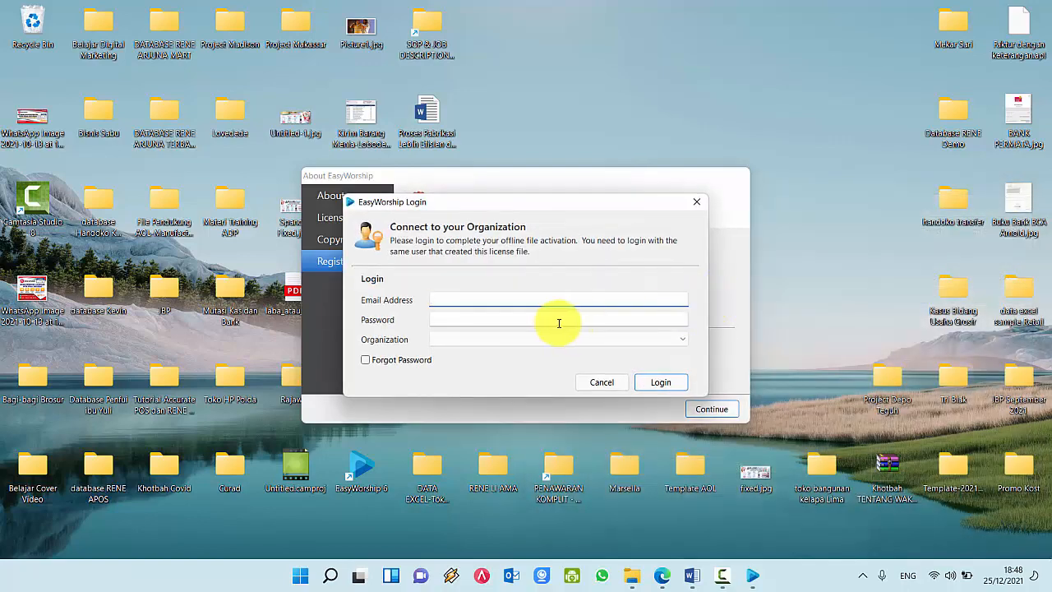
# Step: Open PASSWORD.txt from the 1.Program Easy Worship 6 folder in Notepad
pyautogui.click(628, 579)
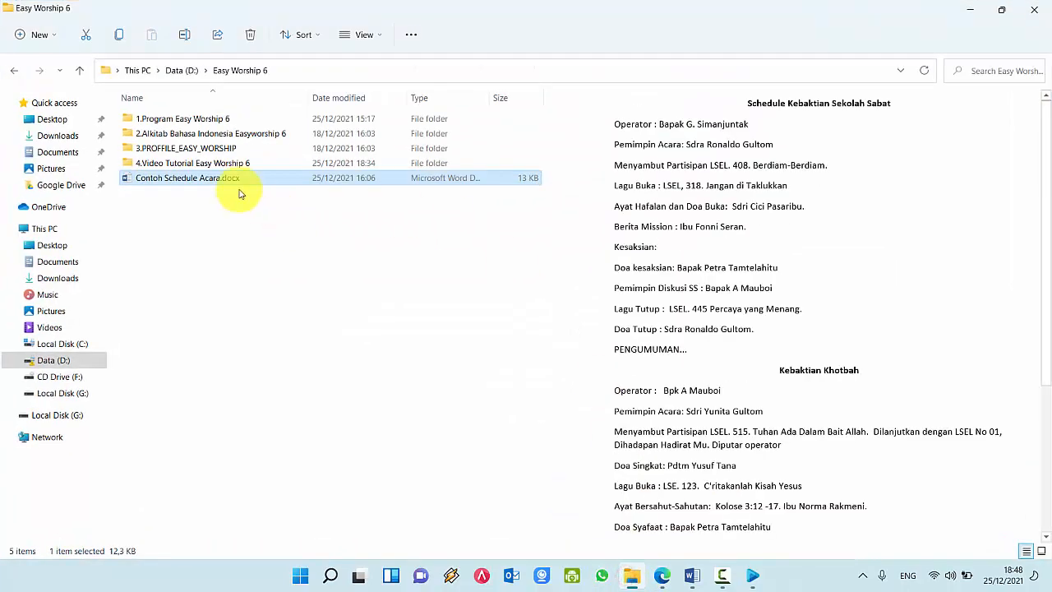
pyautogui.doubleClick(188, 118)
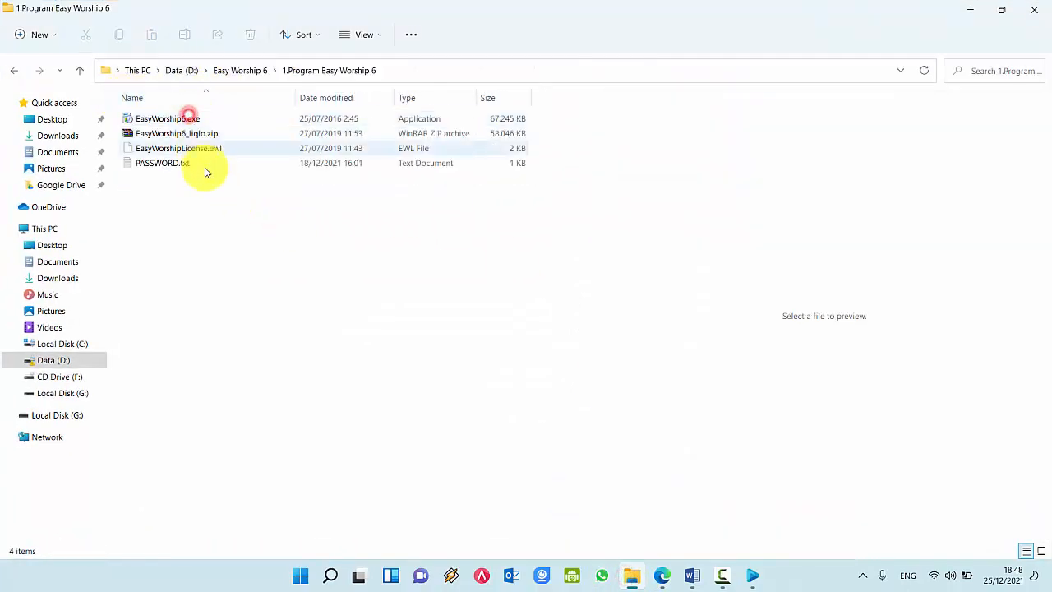
pyautogui.doubleClick(172, 162)
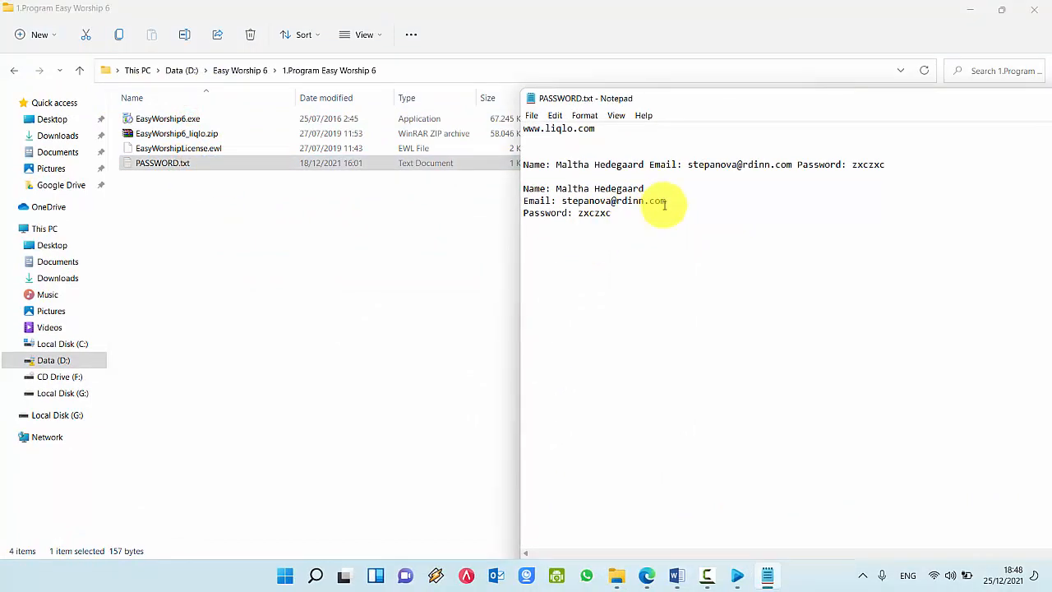
# Step: Copy the account e-mail and password into the EasyWorship login and log in to register
pyautogui.moveTo(670, 202); pyautogui.dragTo(564, 201)
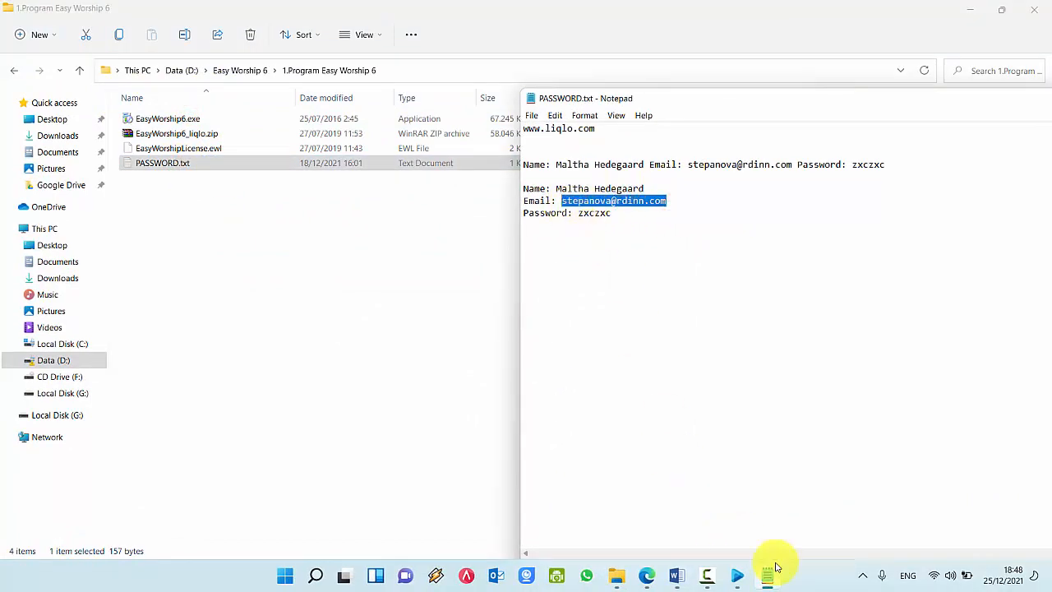
pyautogui.click(744, 578)
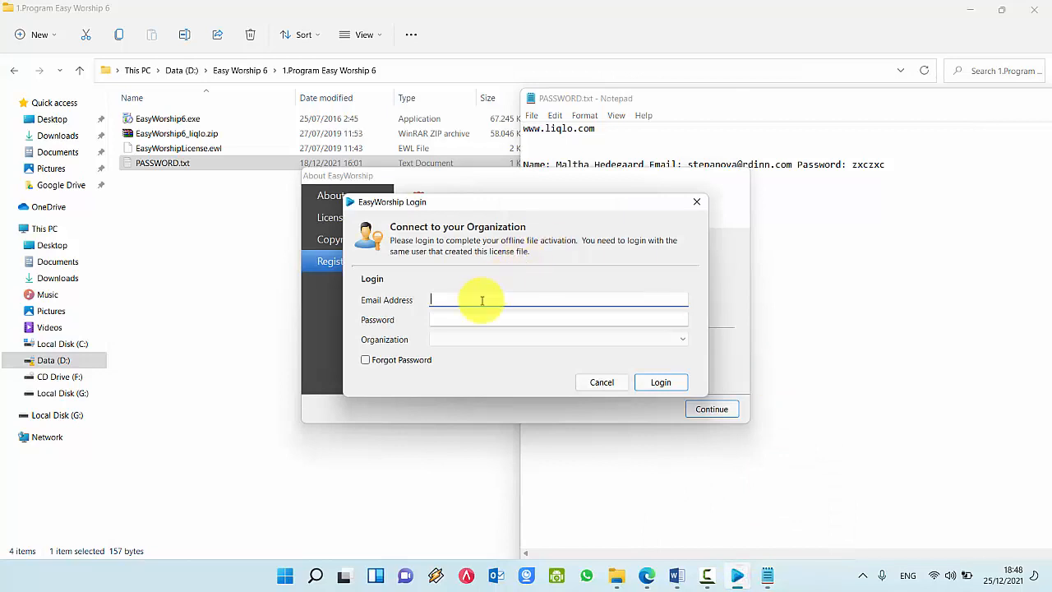
pyautogui.click(825, 243)
pyautogui.moveTo(628, 215); pyautogui.dragTo(577, 213)
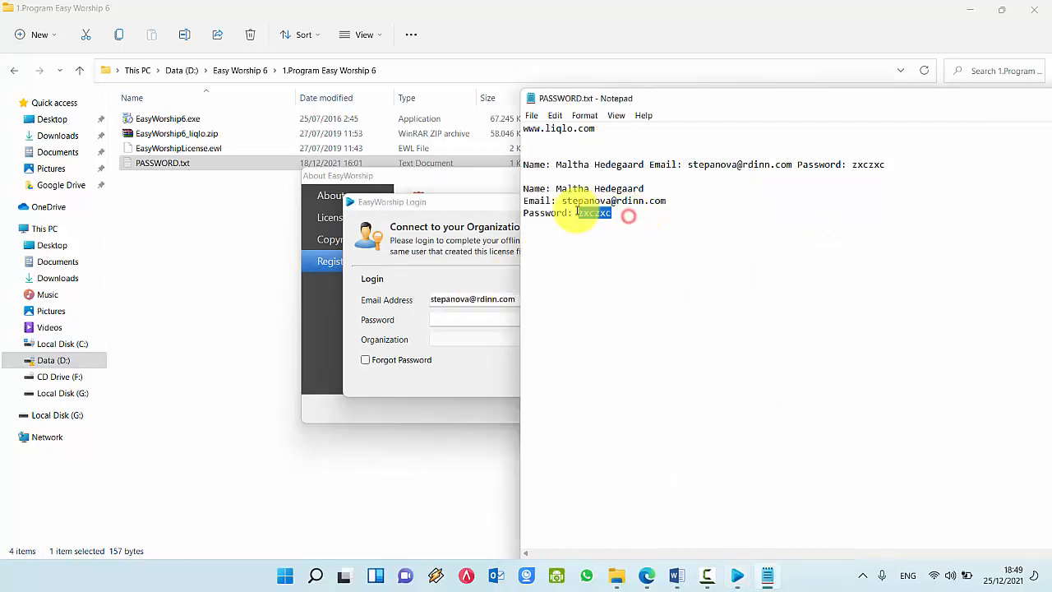
pyautogui.click(465, 323)
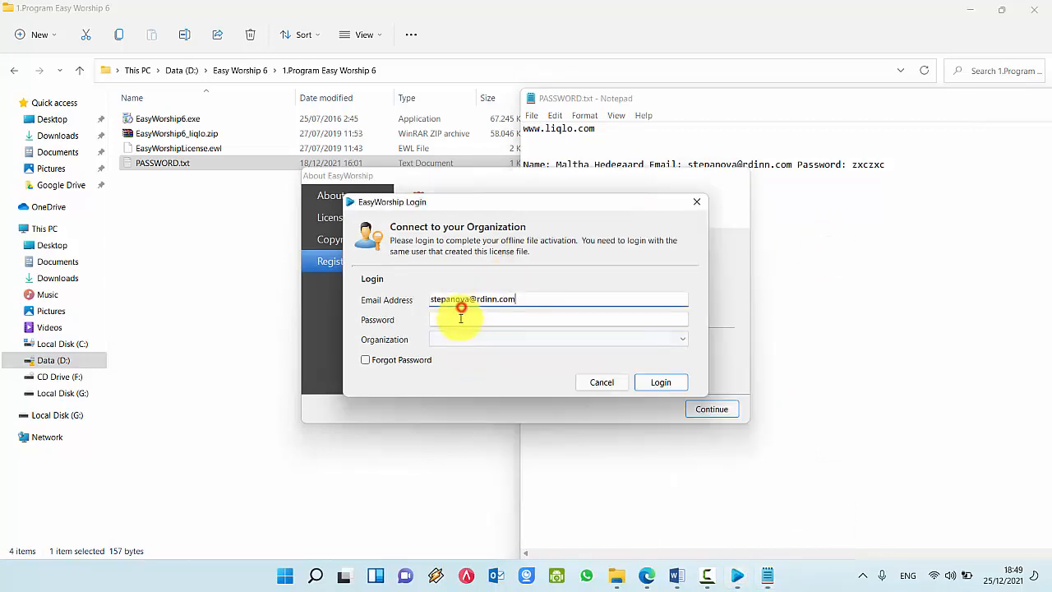
pyautogui.hotkey('ctrl', 'v')
pyautogui.click(662, 384)
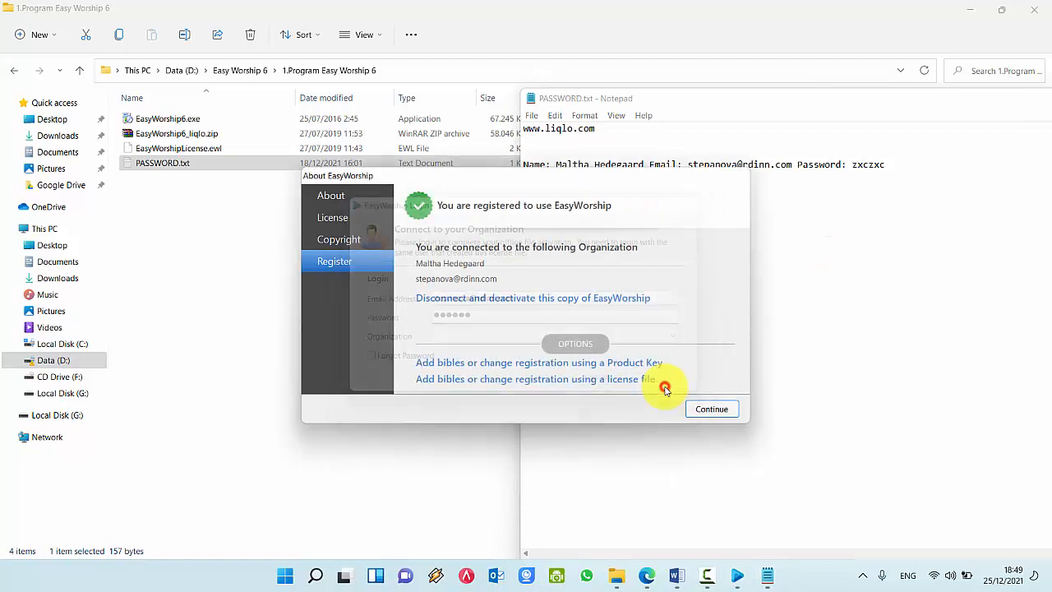
pyautogui.click(711, 409)
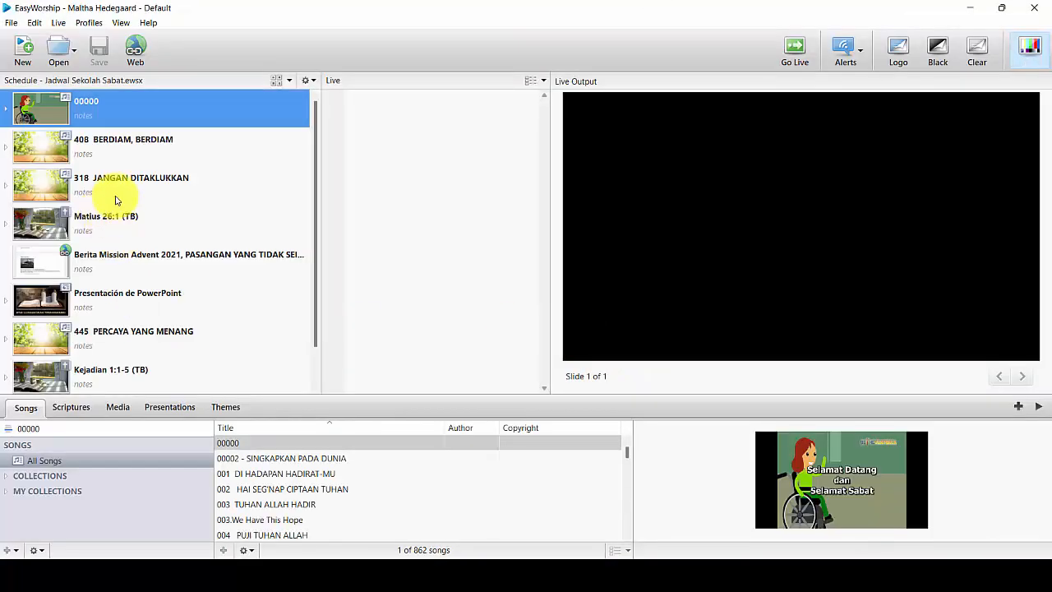
# Step: Send 318 JANGAN DITAKLUKKAN from the schedule to the live output
pyautogui.click(120, 146)
pyautogui.click(136, 187)
pyautogui.doubleClick(136, 188)
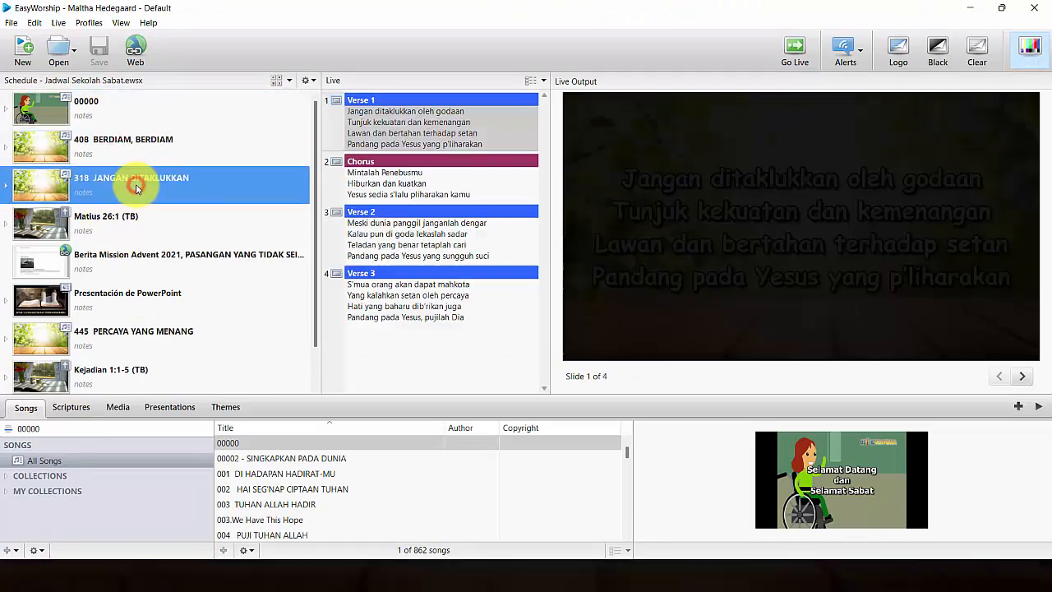
# Step: Select the 00000 welcome, Kejadian 1:1-5, 408, Matius 26:1 and 318 schedule items in turn
pyautogui.click(112, 114)
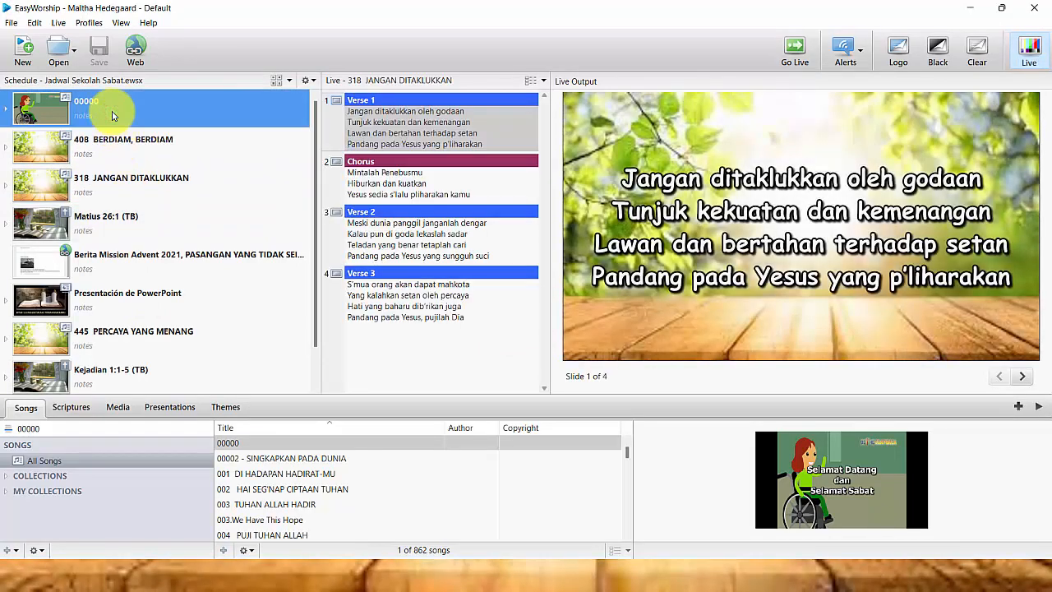
pyautogui.click(160, 370)
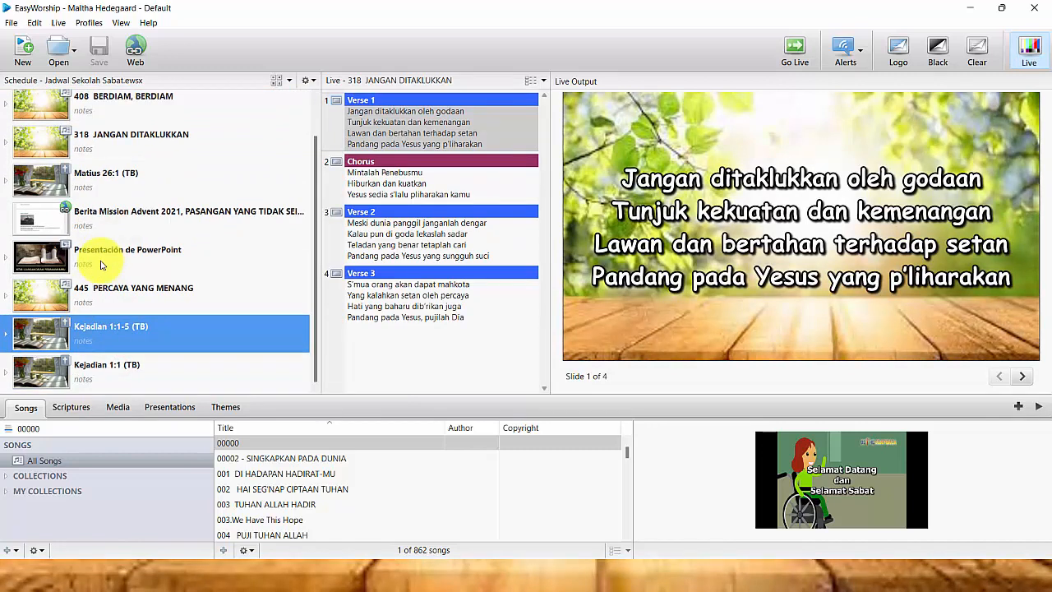
pyautogui.click(101, 114)
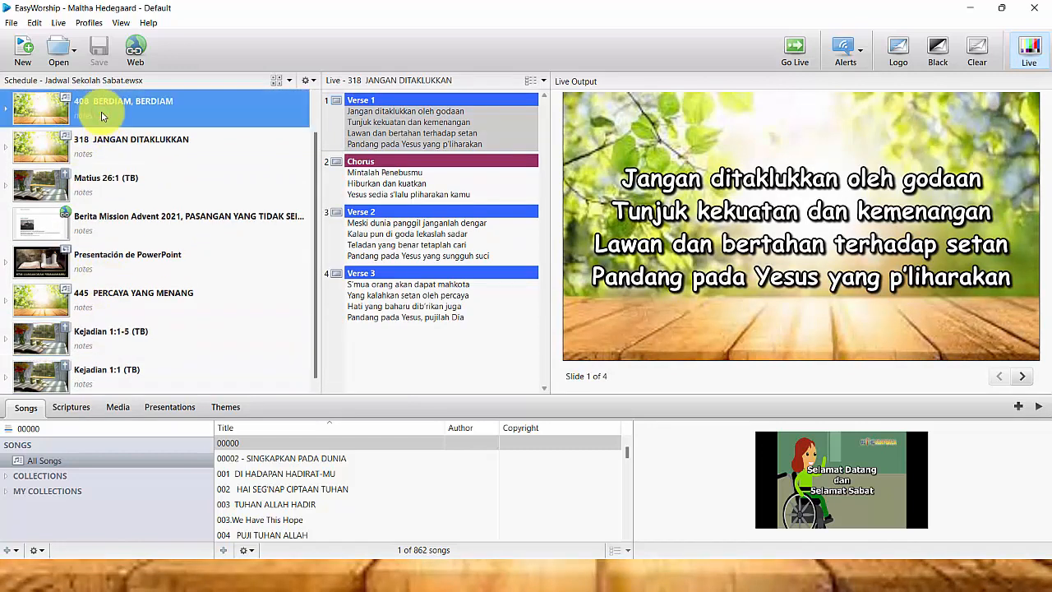
pyautogui.click(121, 177)
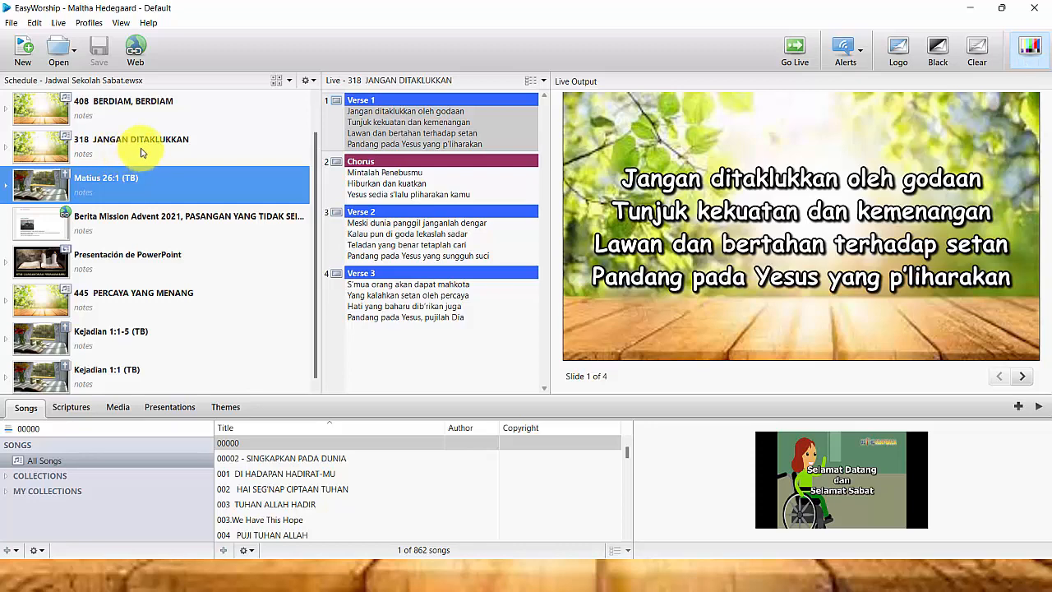
pyautogui.click(143, 150)
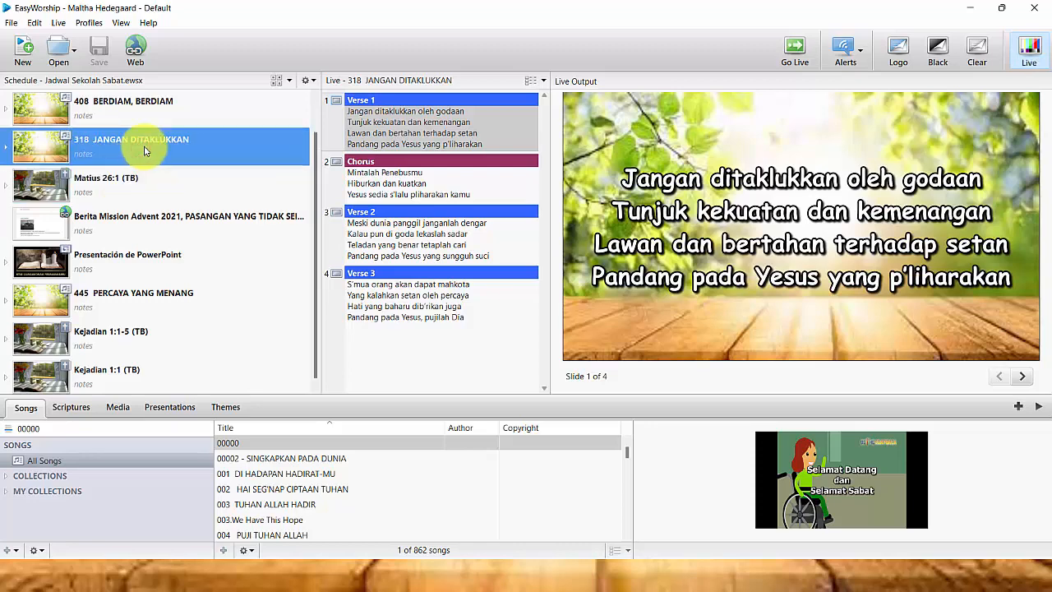